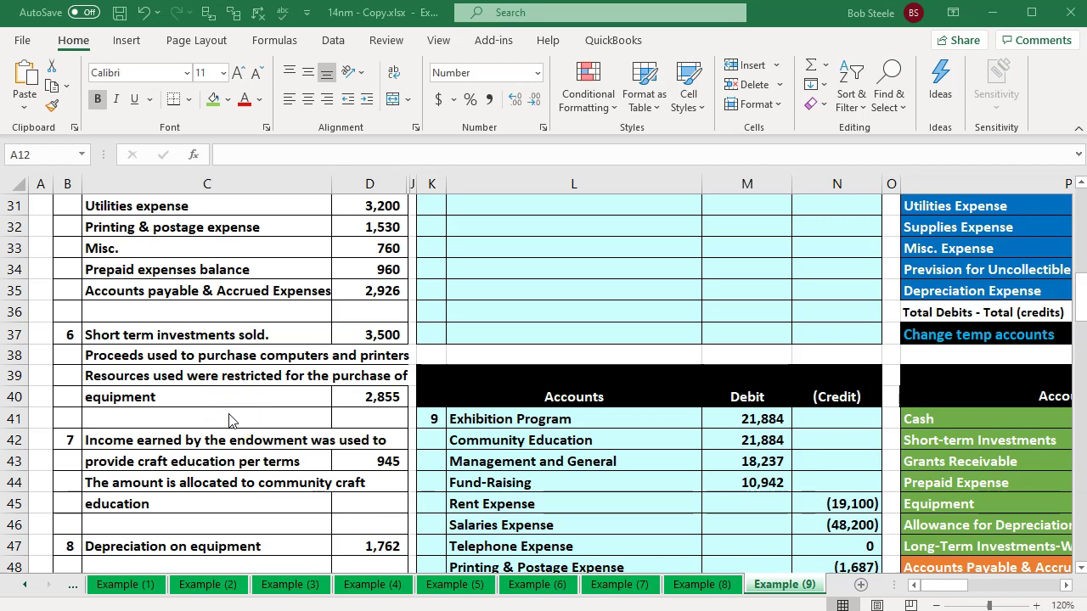
Step: Examine journal entry 6b, its Equipment debit and Cash credit, alongside the trial balance columns
scroll(694, 340, "up", 5)
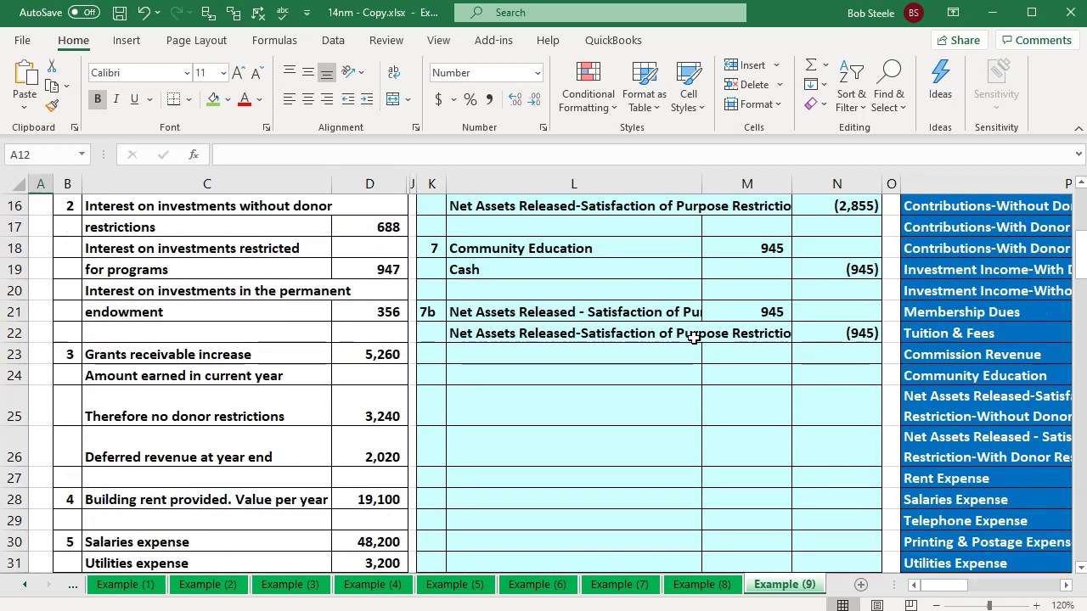
scroll(694, 338, "up", 3)
left_click(593, 312)
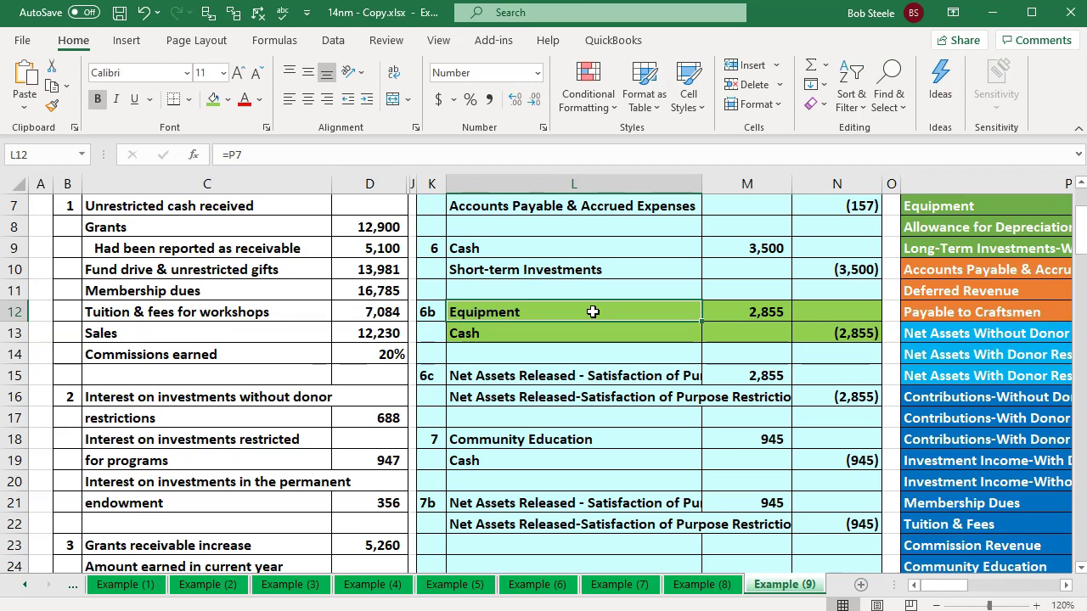
key("Right")
key("Right")
key("Right")
key("Right")
key("Right")
key("Right")
key("Right")
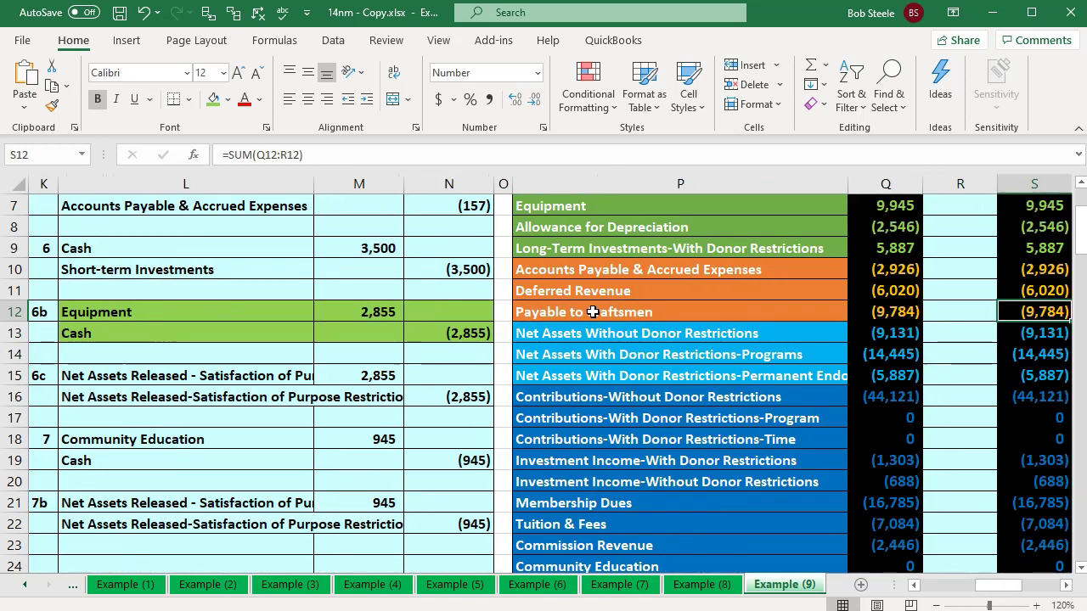
left_click(239, 312)
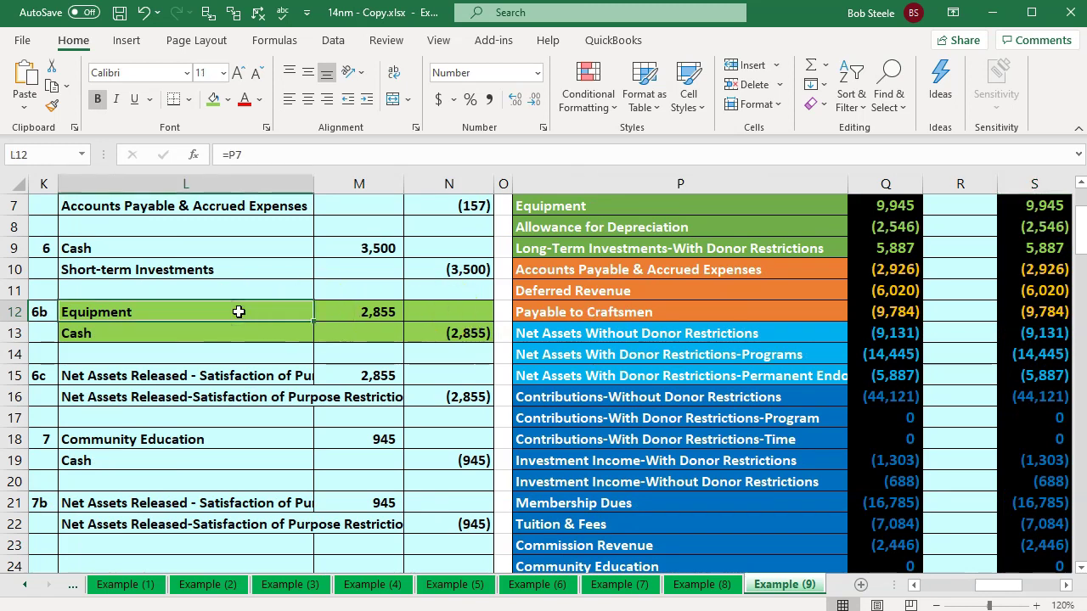
key("Down")
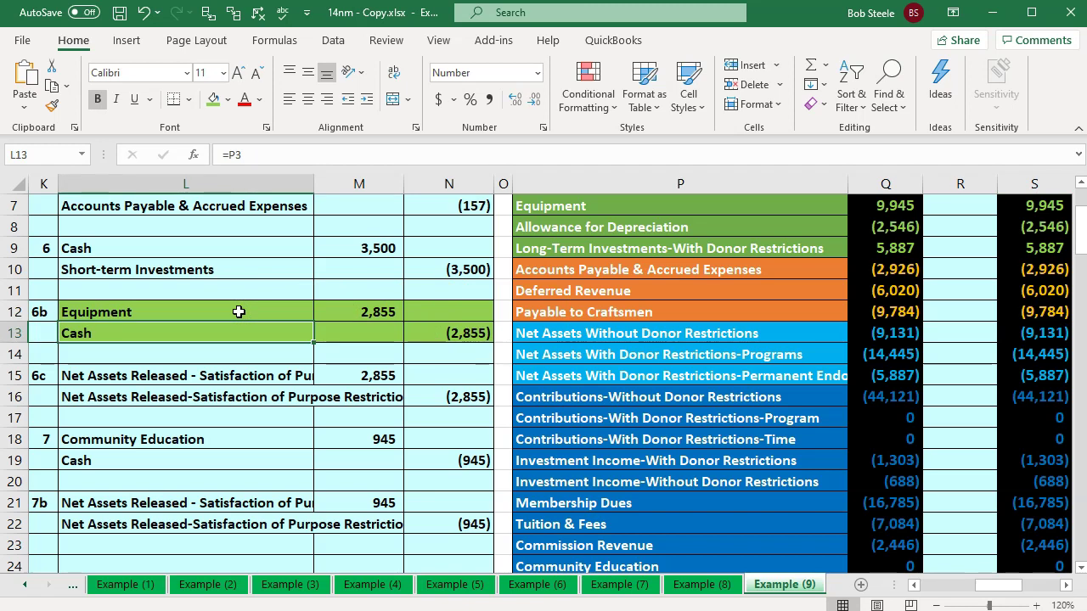
left_click(239, 312)
key("Right")
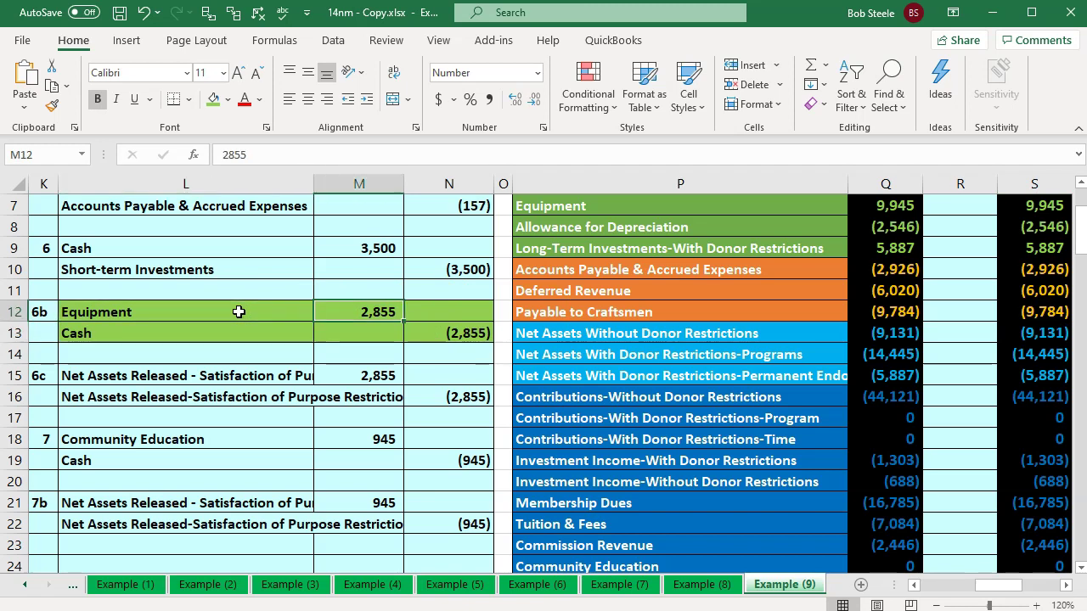
key("Down")
key("Right")
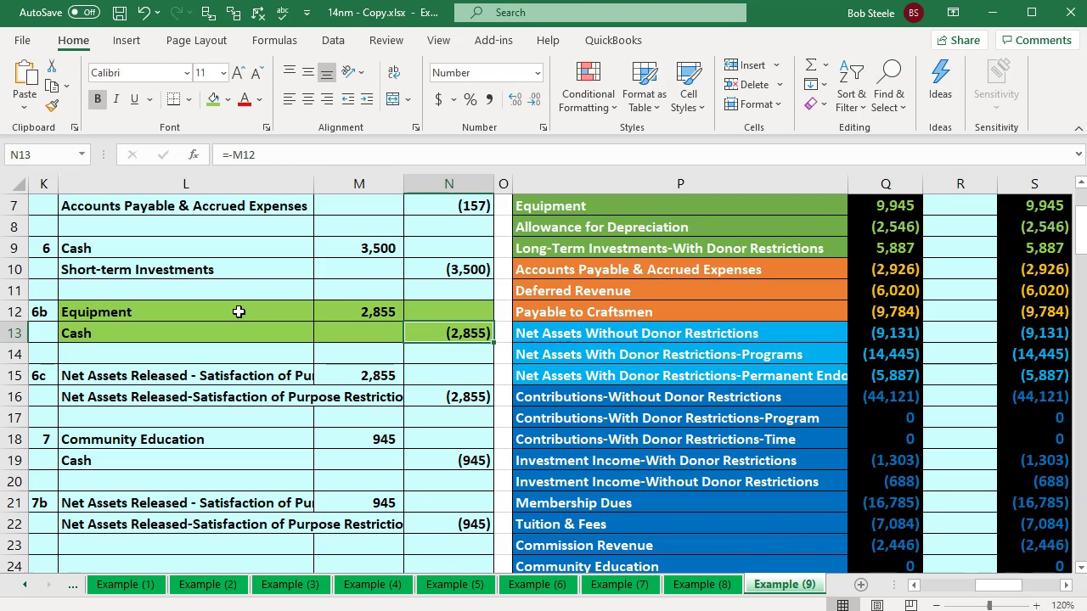
key("Up")
key("Left")
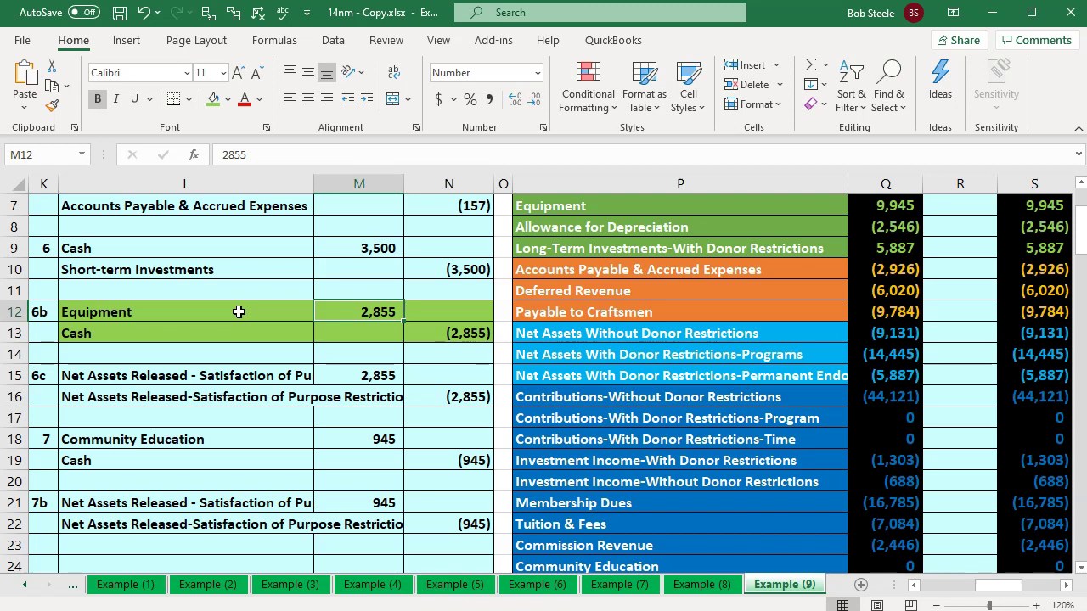
Step: Post the Equipment debit of entry 6b to the trial balance by linking adjustment cell R7 to M12
key("Right")
key("Right")
key("Right")
key("Up")
key("Up")
key("Up")
key("Up")
key("Up")
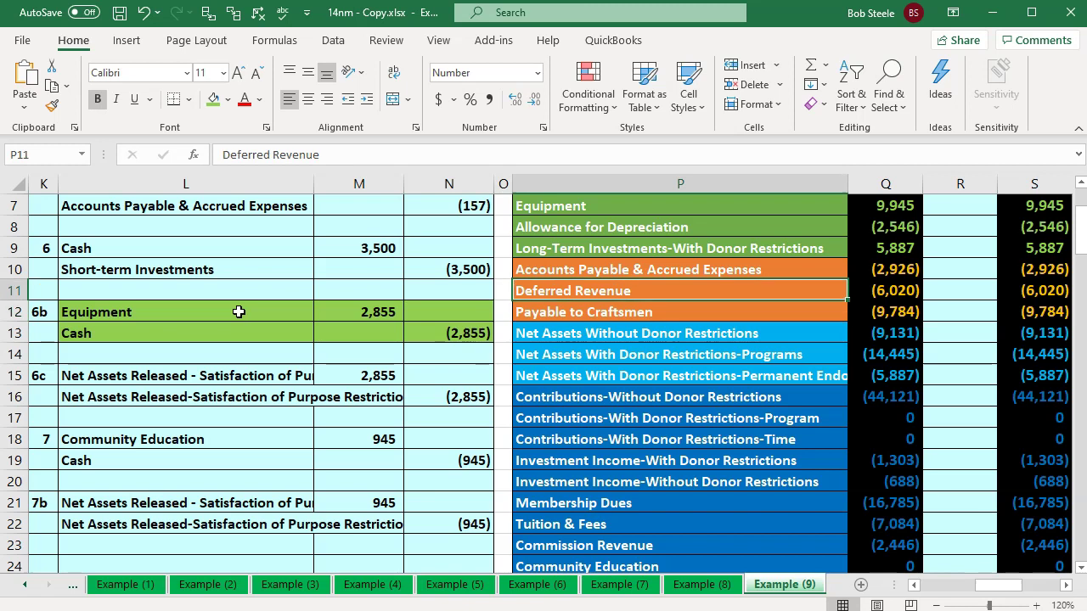
key("Right")
key("Right")
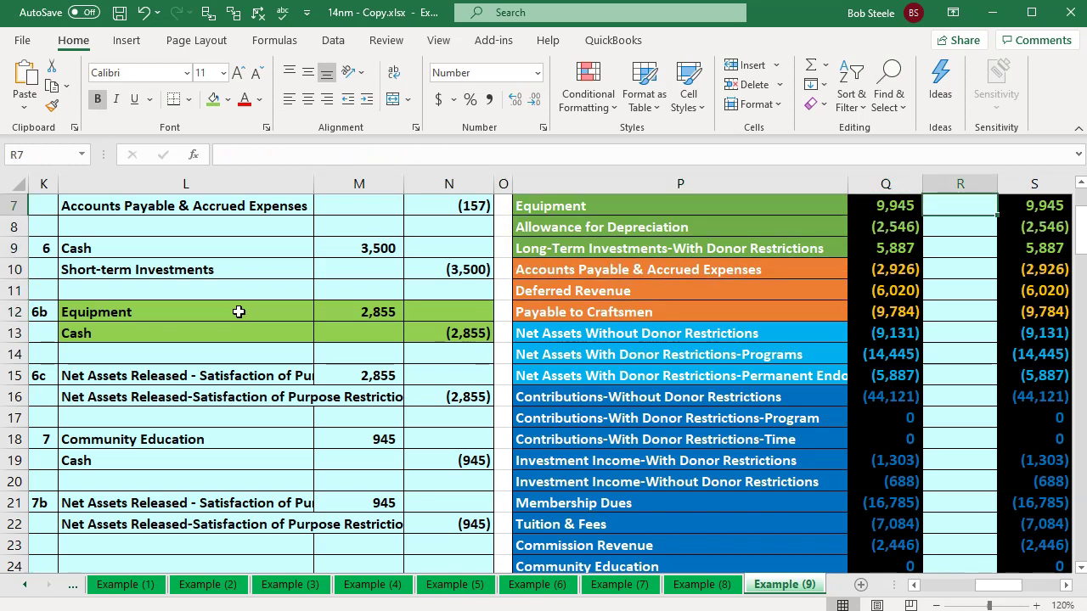
type("=")
key("Left")
key("Left")
key("Left")
key("Left")
key("Left")
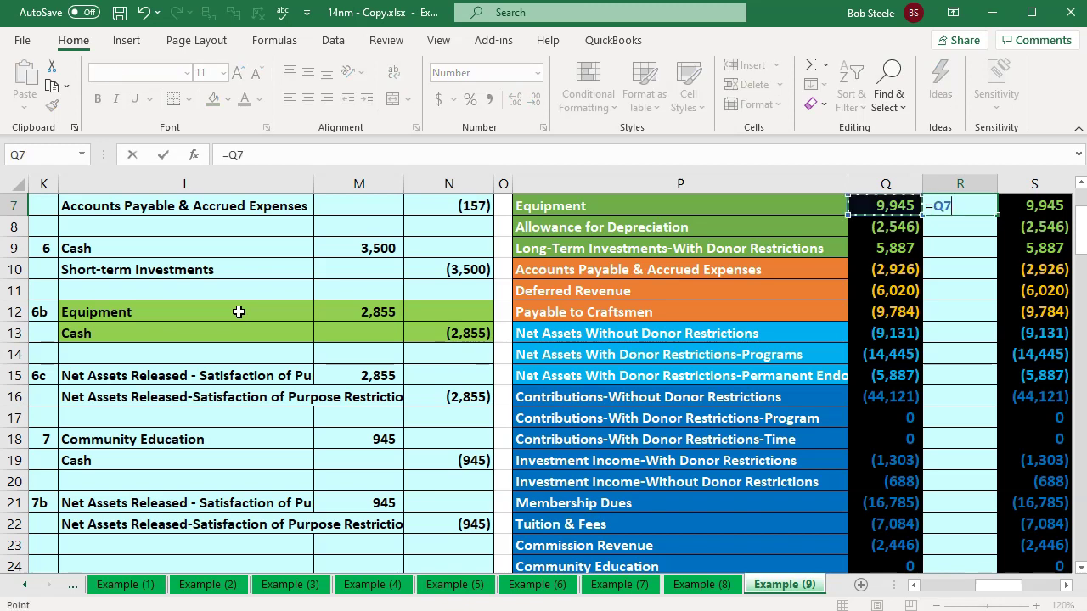
key("Down")
key("Down")
key("Down")
key("Down")
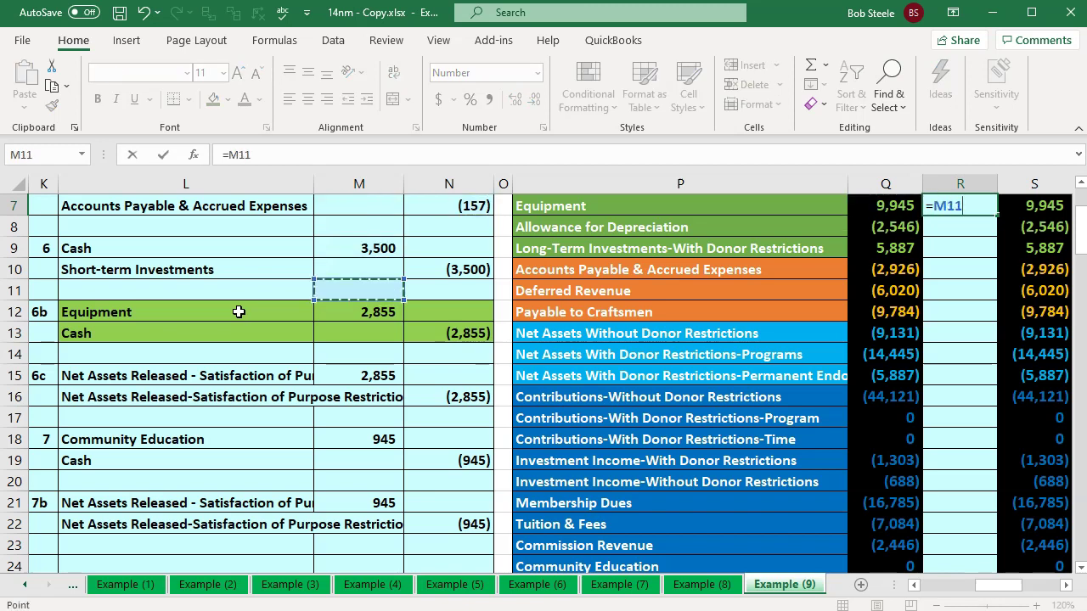
key("Down")
key("Return")
key("Up")
key("Right")
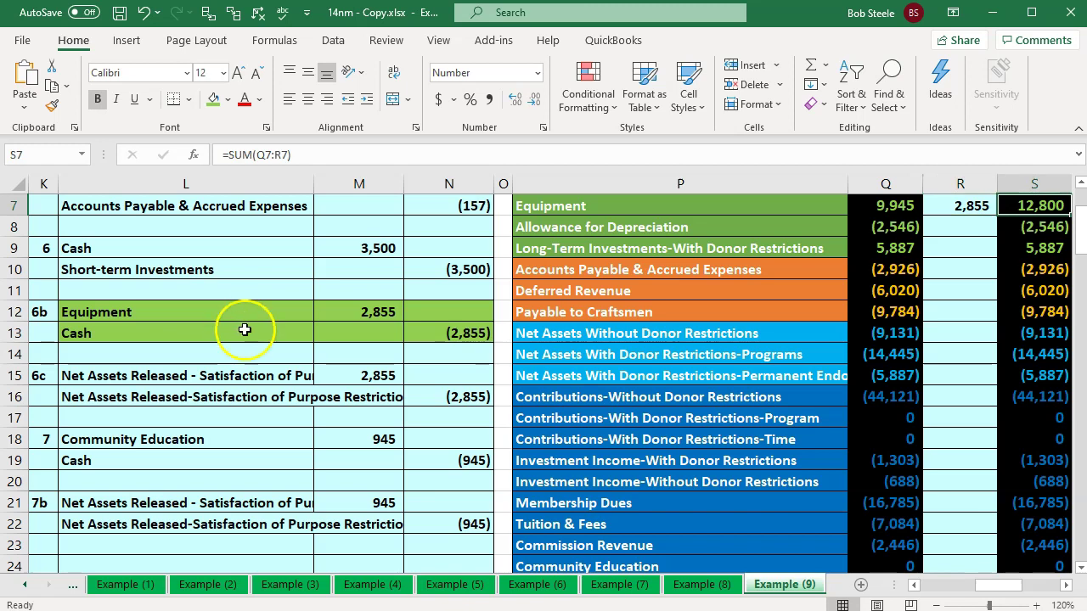
Step: Post the Cash credit of entry 6b to the trial balance by linking adjustment cell R3 to N13
left_click(244, 329)
key("Right")
key("Right")
key("Right")
key("Right")
key("Right")
key("Right")
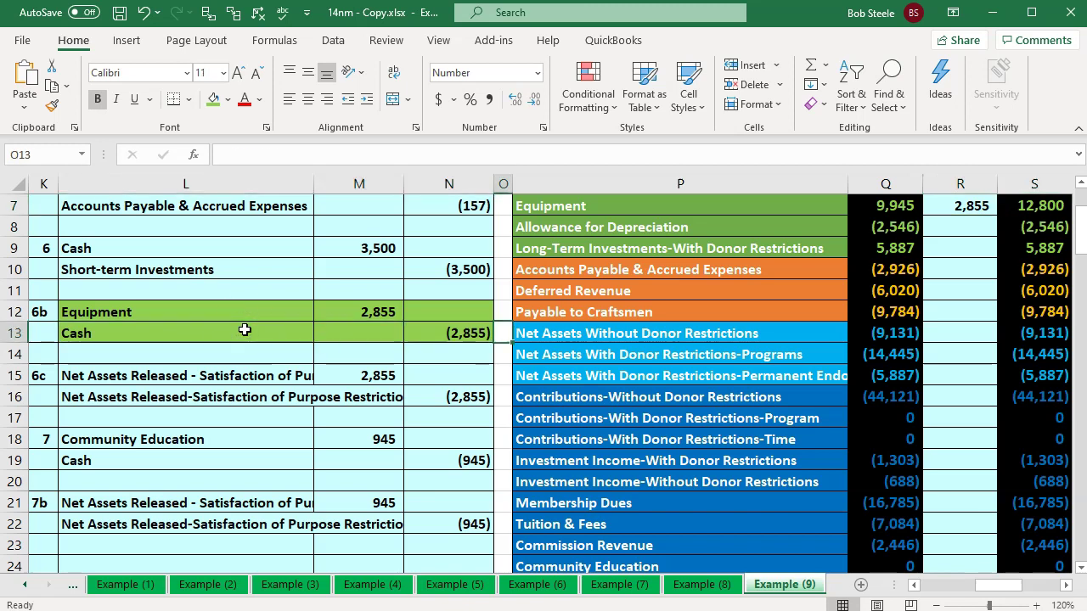
key("Up")
key("Up")
key("Up")
key("Up")
key("Up")
key("Up")
key("Up")
key("Up")
key("Up")
key("Up")
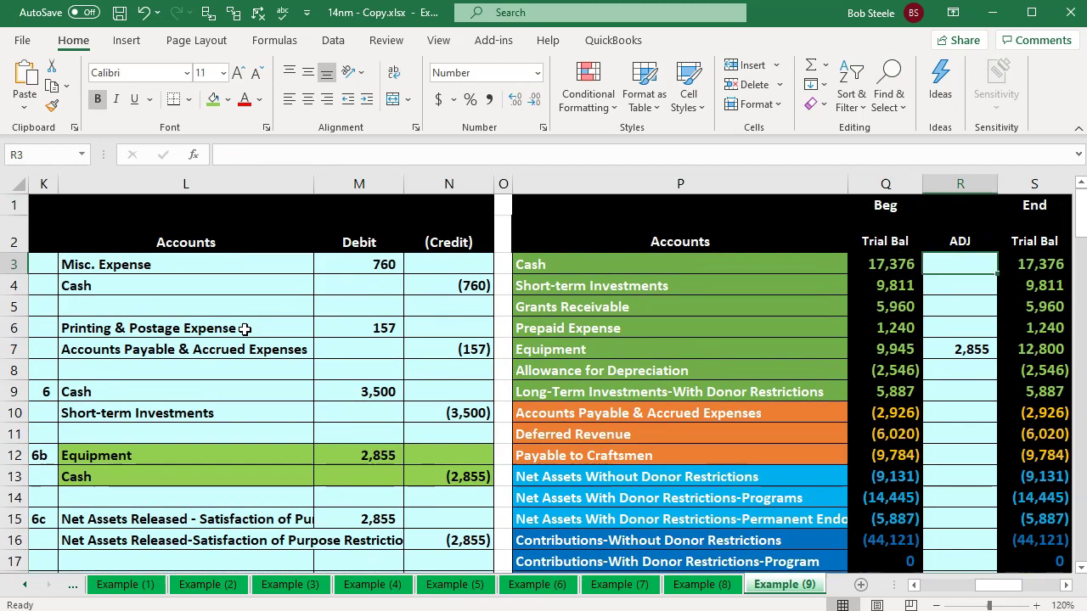
type("=")
key("Down")
key("Down")
key("Down")
key("Down")
key("Down")
key("Down")
key("Down")
key("Down")
key("Down")
key("Left")
key("Left")
key("Left")
key("Left")
key("Down")
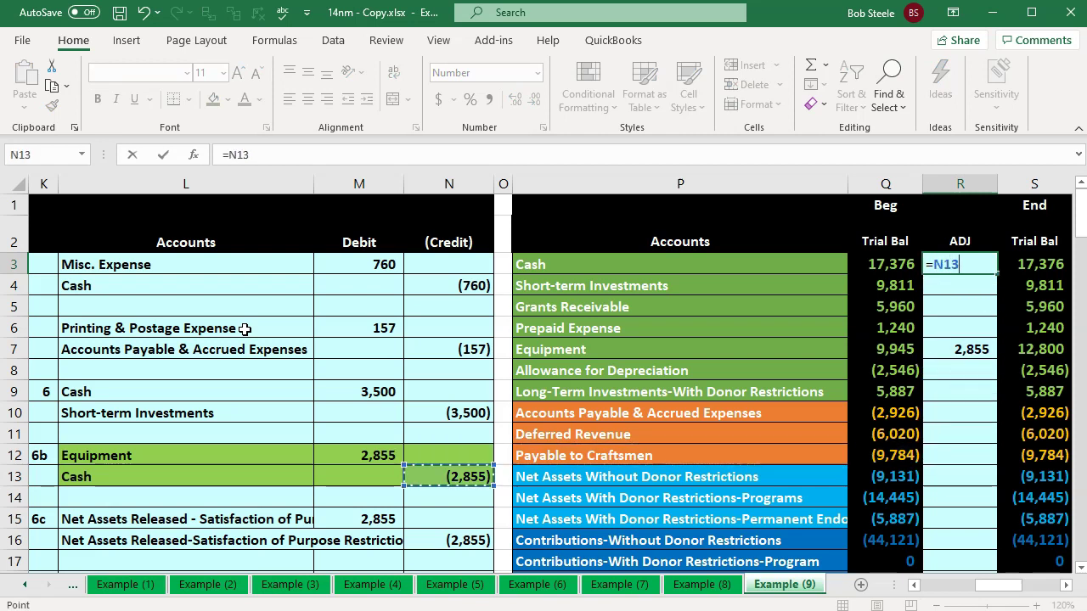
key("Return")
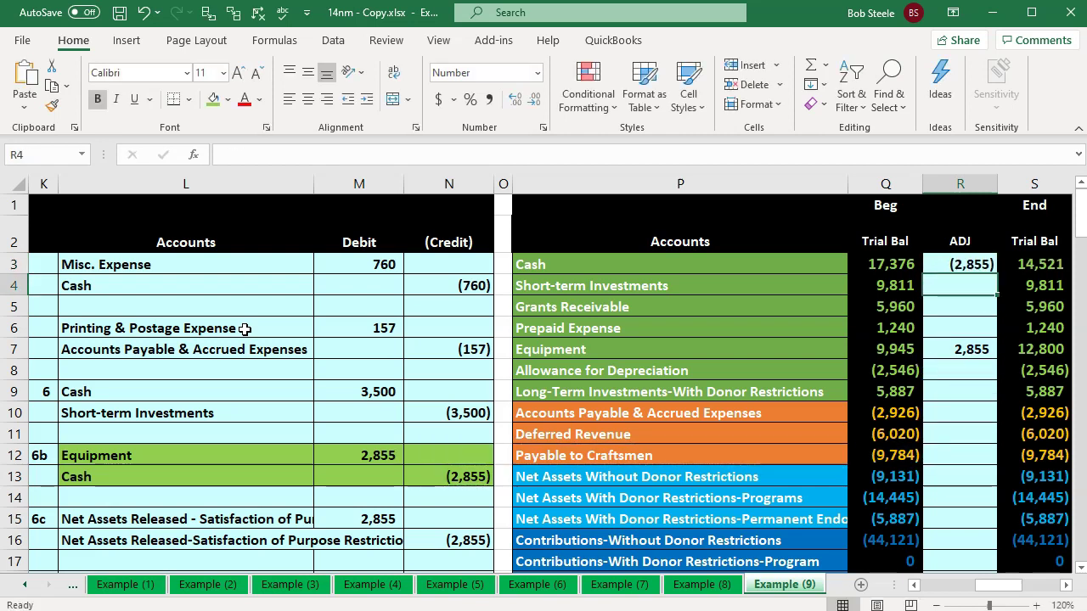
Step: Check the ending Cash balance, the debits-minus-credits total and the change in temporary accounts on the trial balance
left_click(859, 261)
left_click(1037, 264)
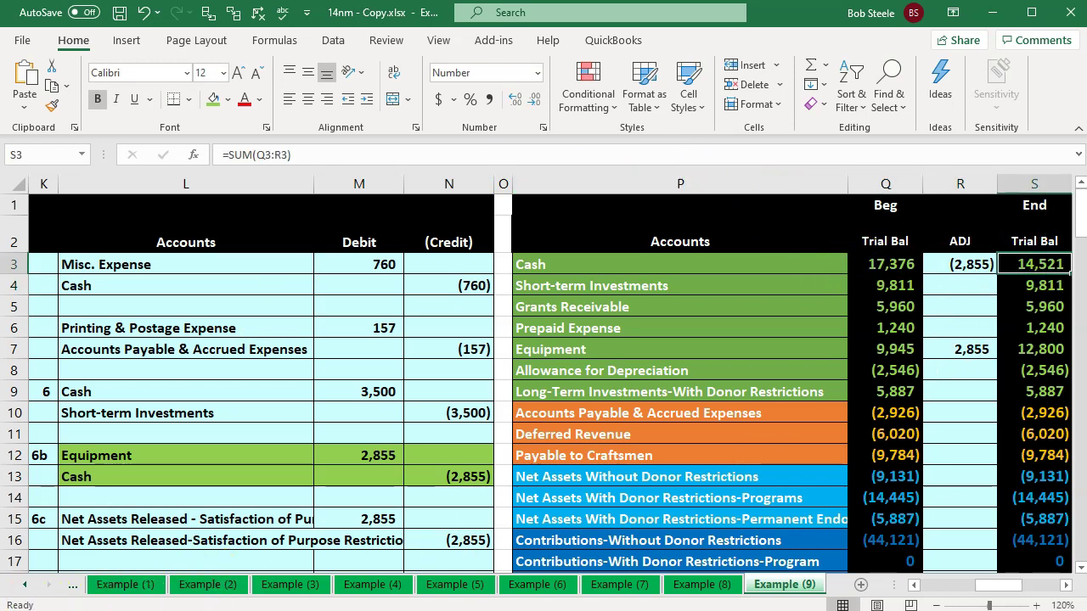
scroll(917, 458, "down", 5)
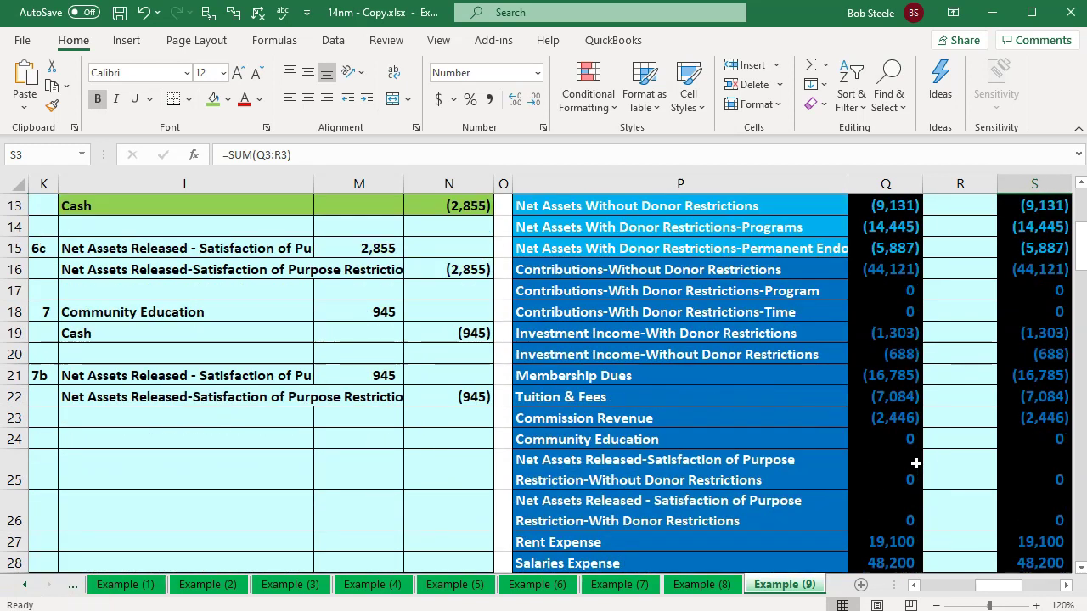
scroll(960, 512, "down", 3)
left_click(1016, 497)
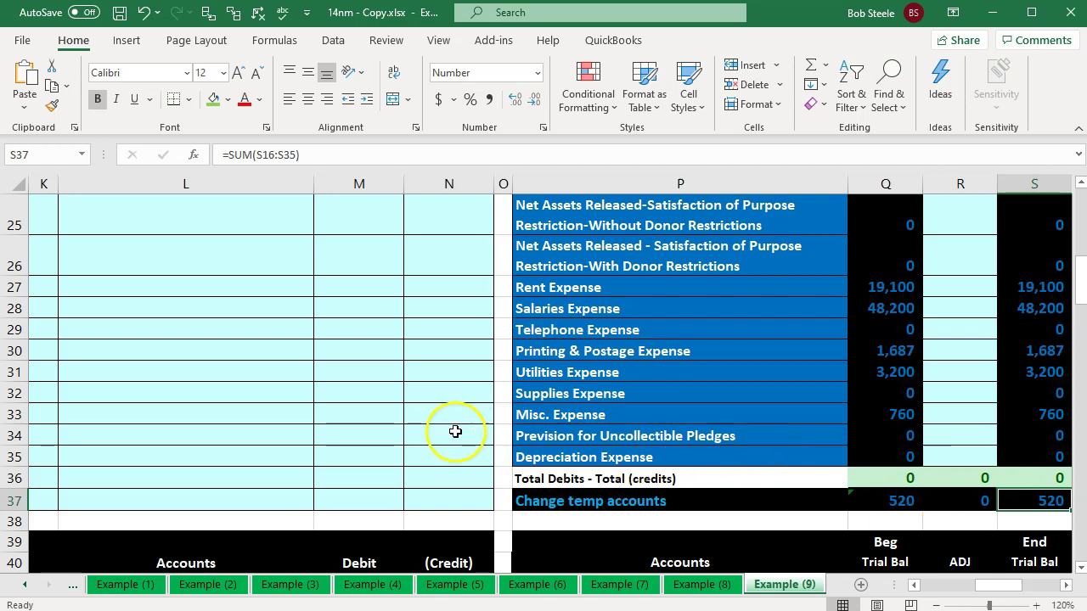
scroll(421, 438, "up", 8)
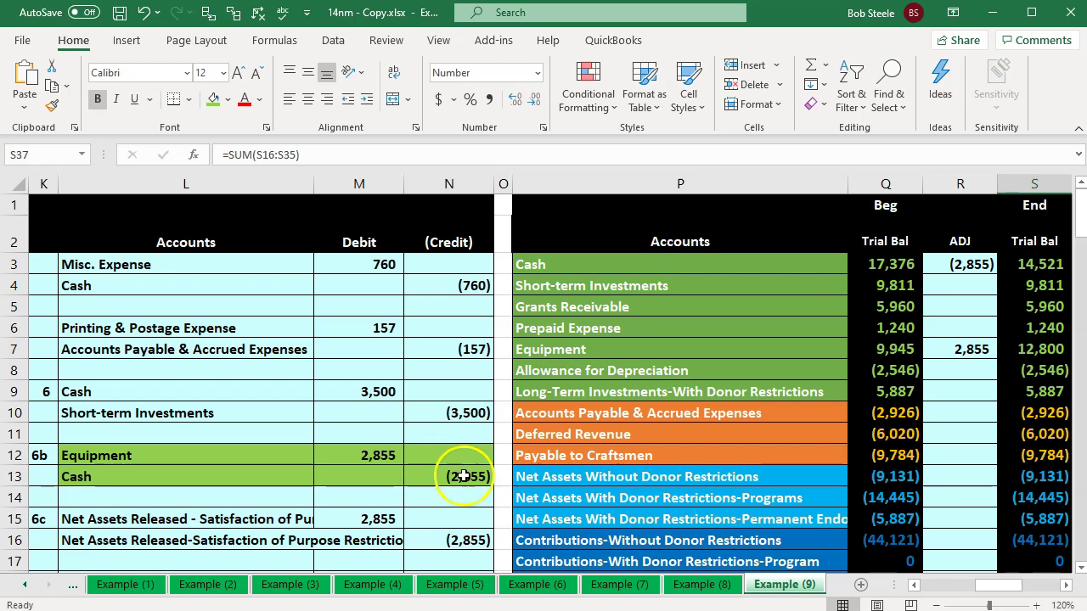
Step: Switch to QuickBooks Desktop and start a new check from the Checking account dated 01/25/2020
key("alt+Tab")
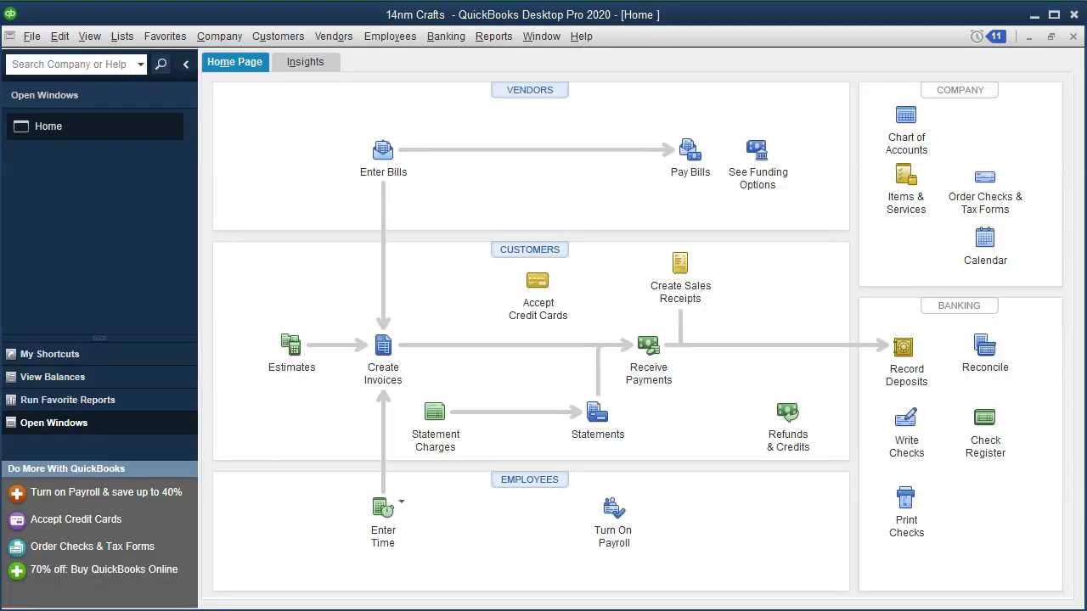
left_click(898, 445)
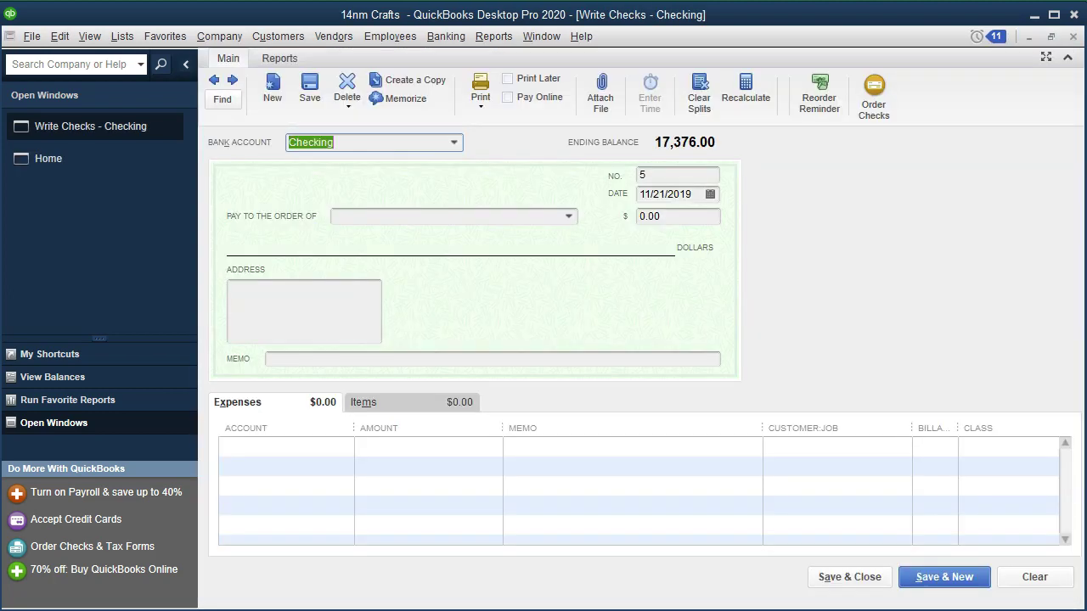
key("Tab")
key("Tab")
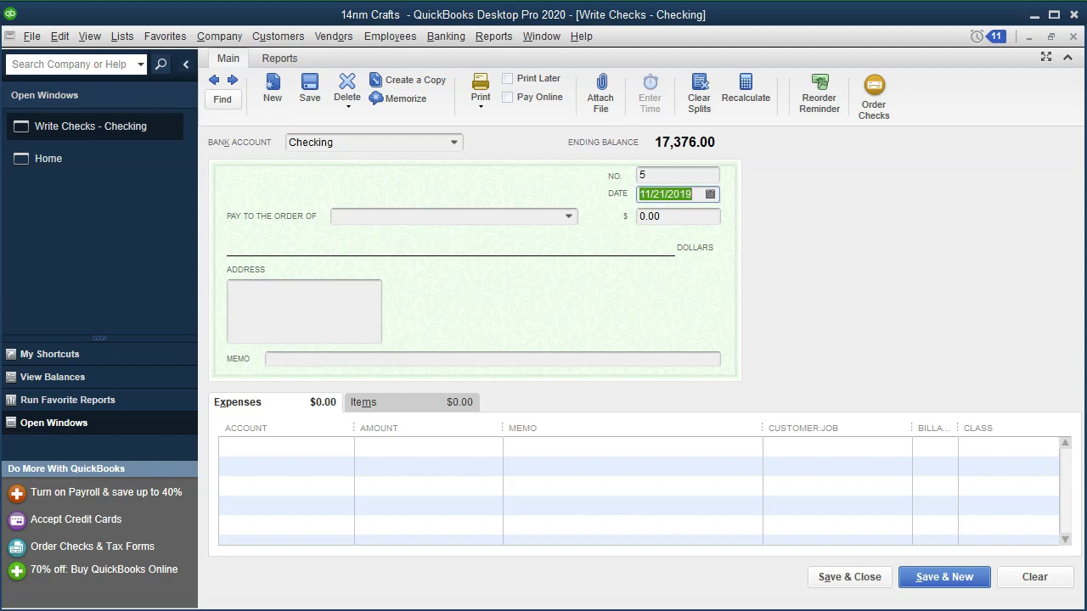
left_click(691, 194)
left_click_drag(691, 193, 368, 141)
type("01/25/20")
key("Tab")
key("Tab")
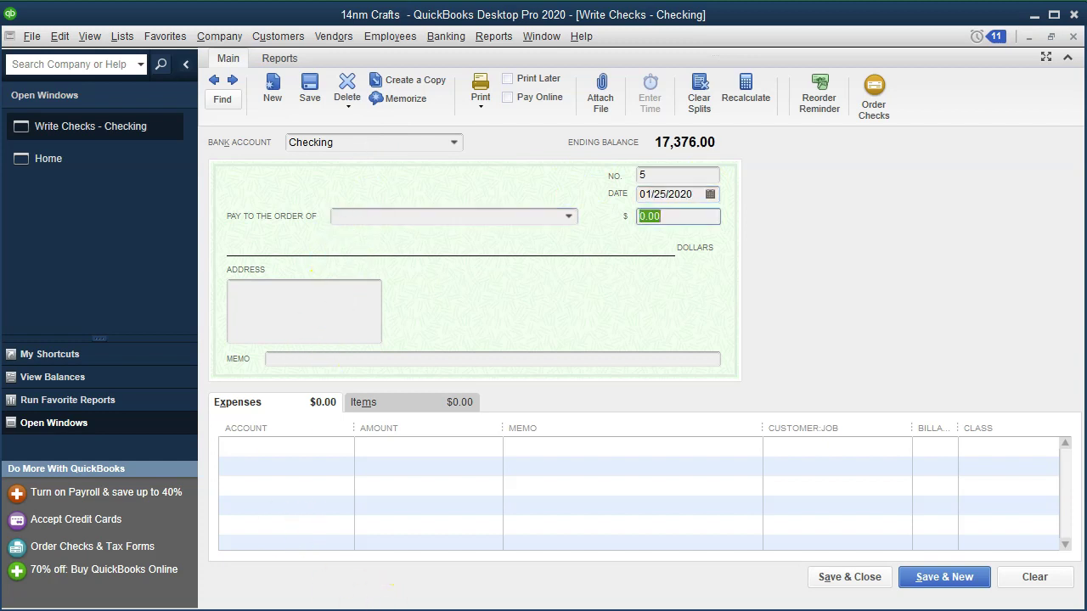
Step: Look up the entry 6b amount in the Excel worksheet and enter 2855 as the check amount in QuickBooks
key("alt+Tab")
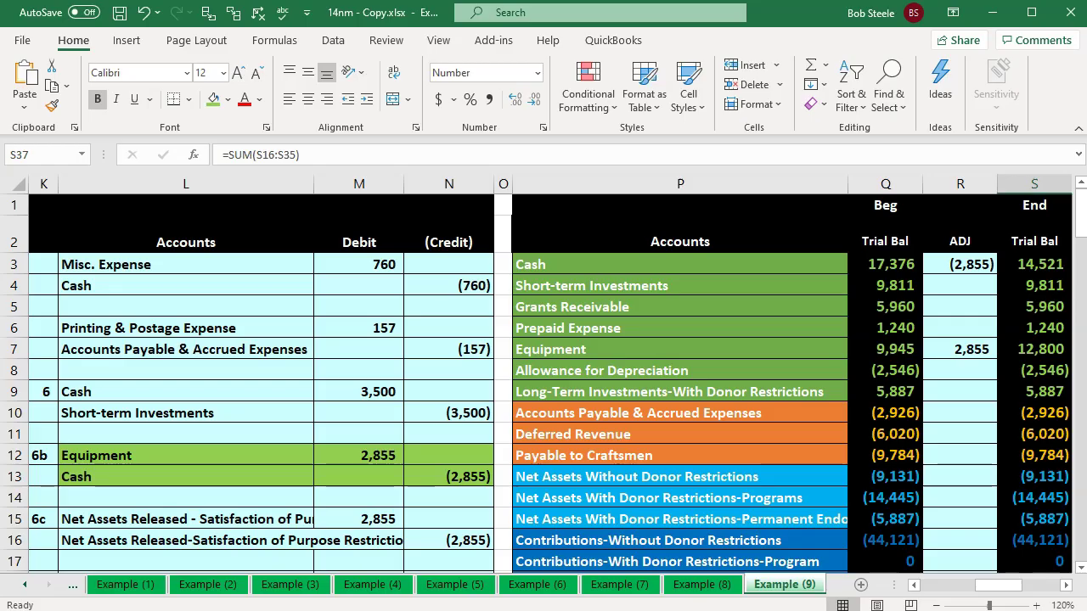
key("alt+Tab")
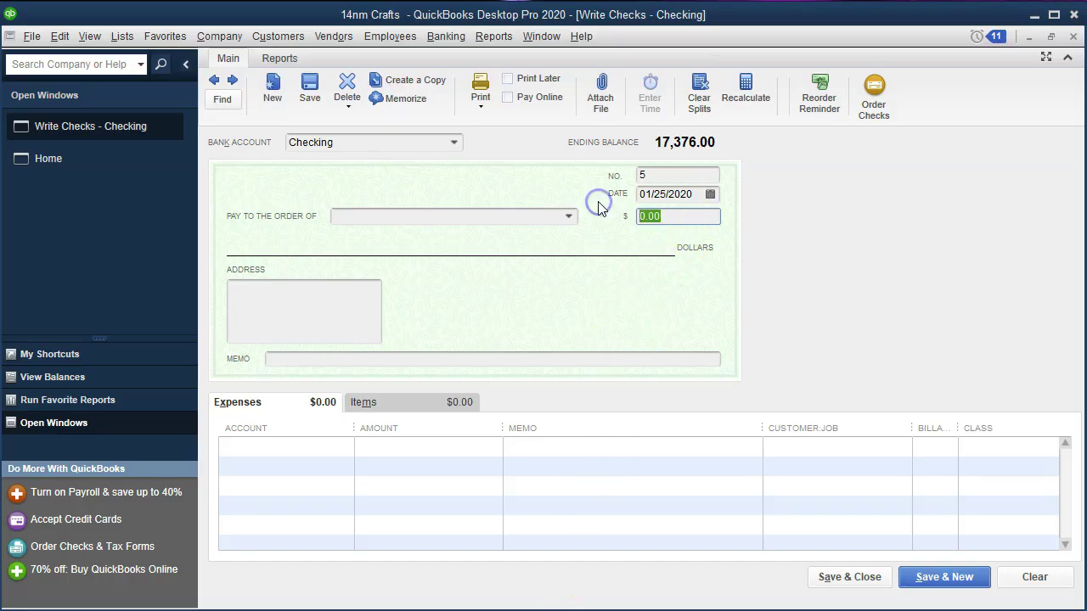
type("2855")
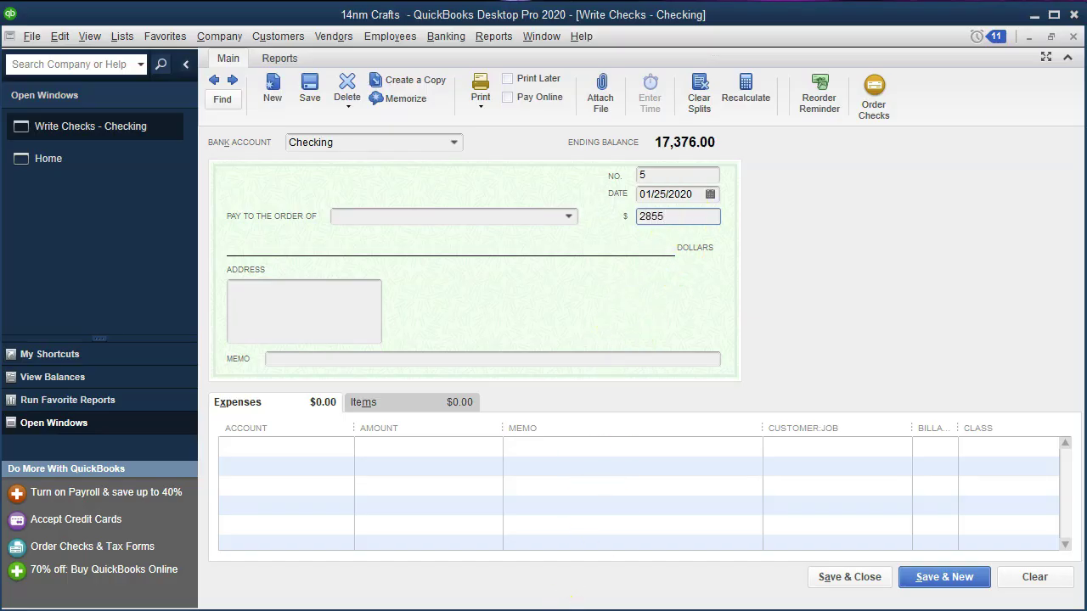
key("Tab")
key("Tab")
Step: Make the check payable to Home Depot, adding it to the name list without detailed information
left_click(369, 216)
type("offi")
key("BackSpace")
key("BackSpace")
key("BackSpace")
key("BackSpace")
type("Home Depot")
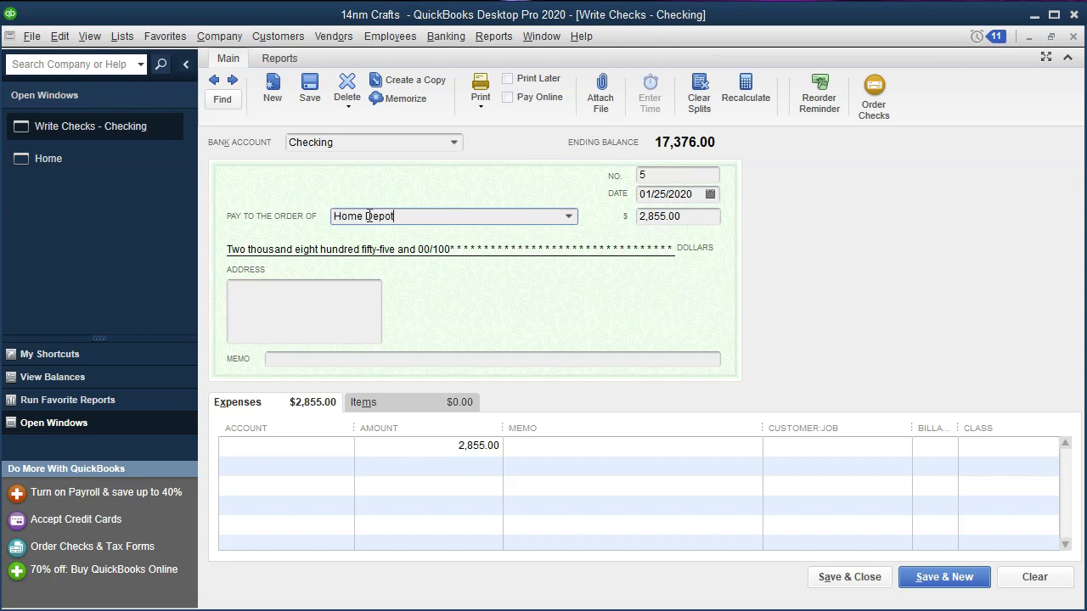
key("Tab")
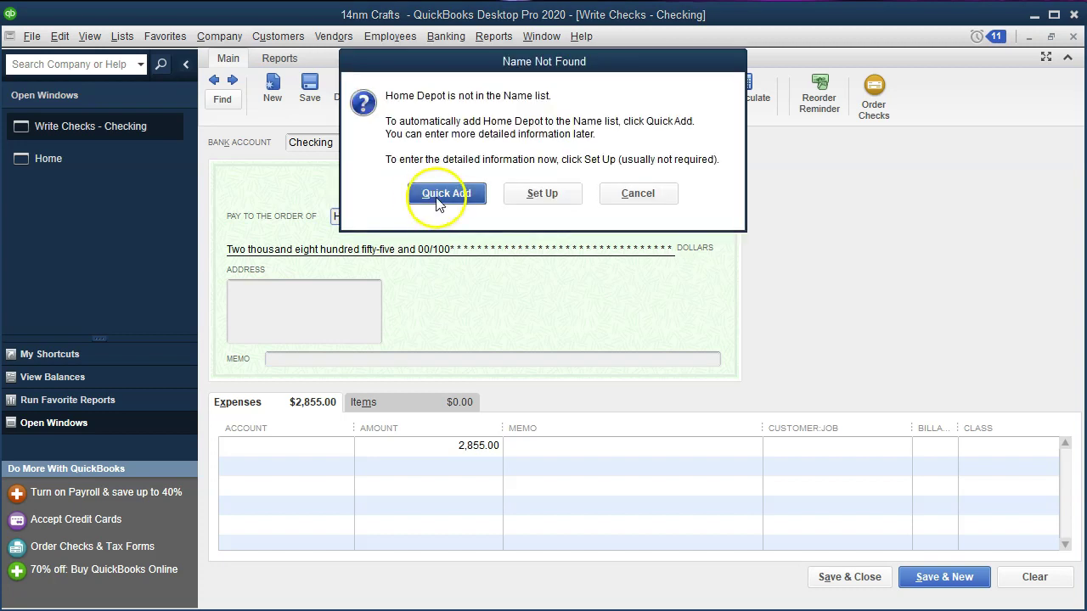
left_click(458, 202)
left_click(557, 313)
Step: Assign the check's first expense line to the Equipment fixed asset account
key("Tab")
key("Tab")
key("Tab")
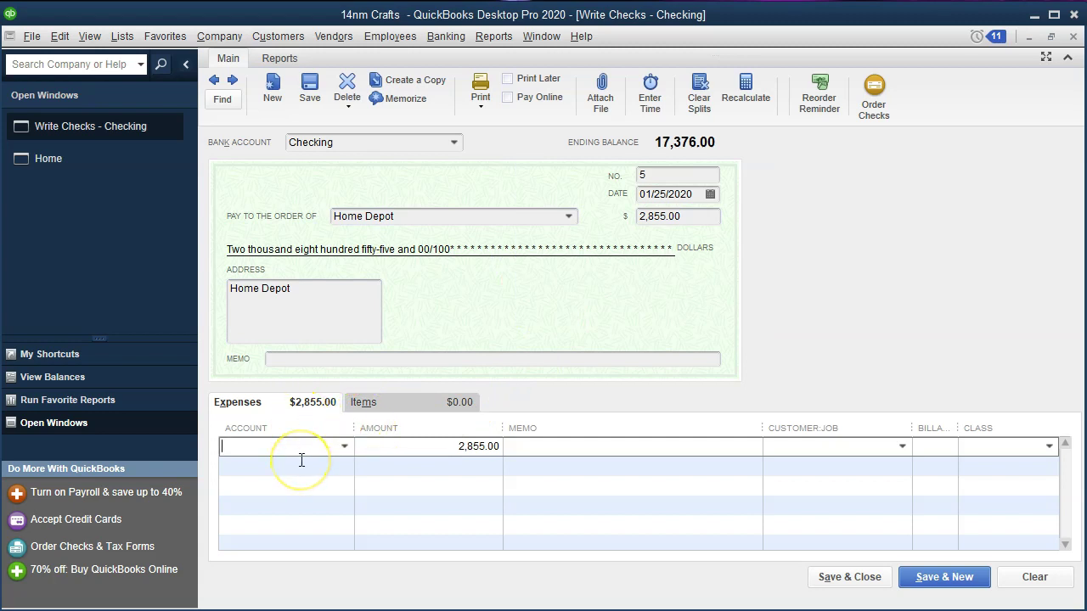
type("Equipment")
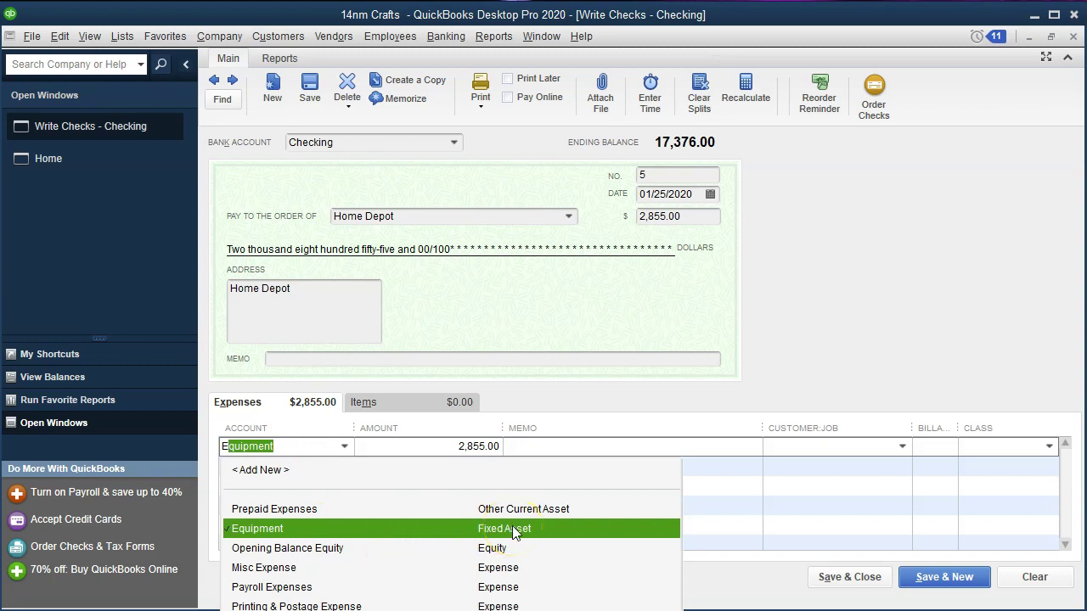
left_click(514, 528)
key("Tab")
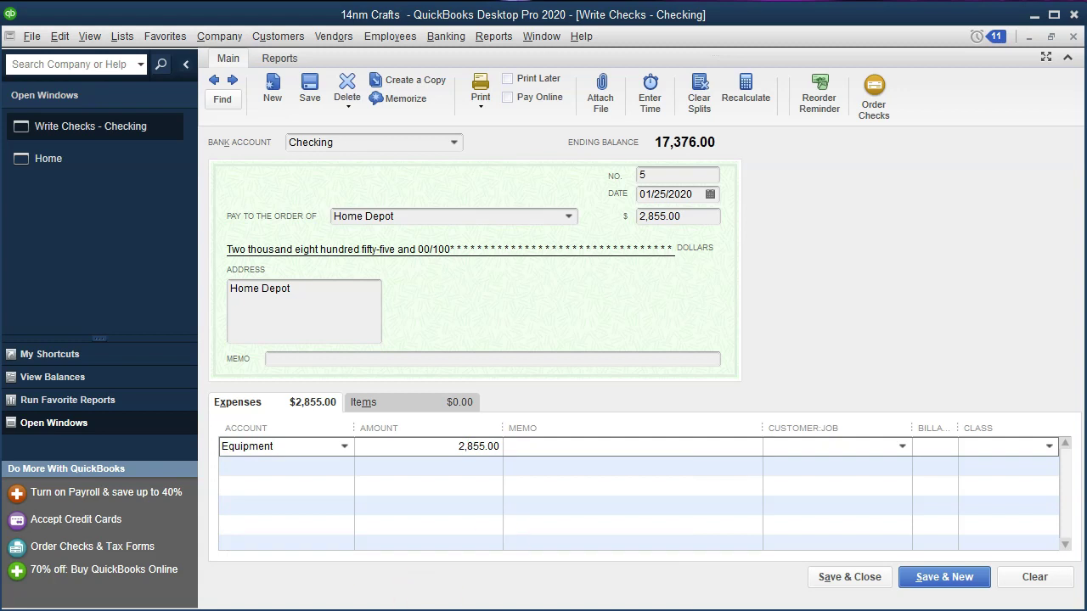
Step: Set the class of the Equipment expense line to Fund Rasing under Unrestricted
left_click(983, 447)
left_click(1047, 448)
left_click(1047, 447)
left_click(1046, 447)
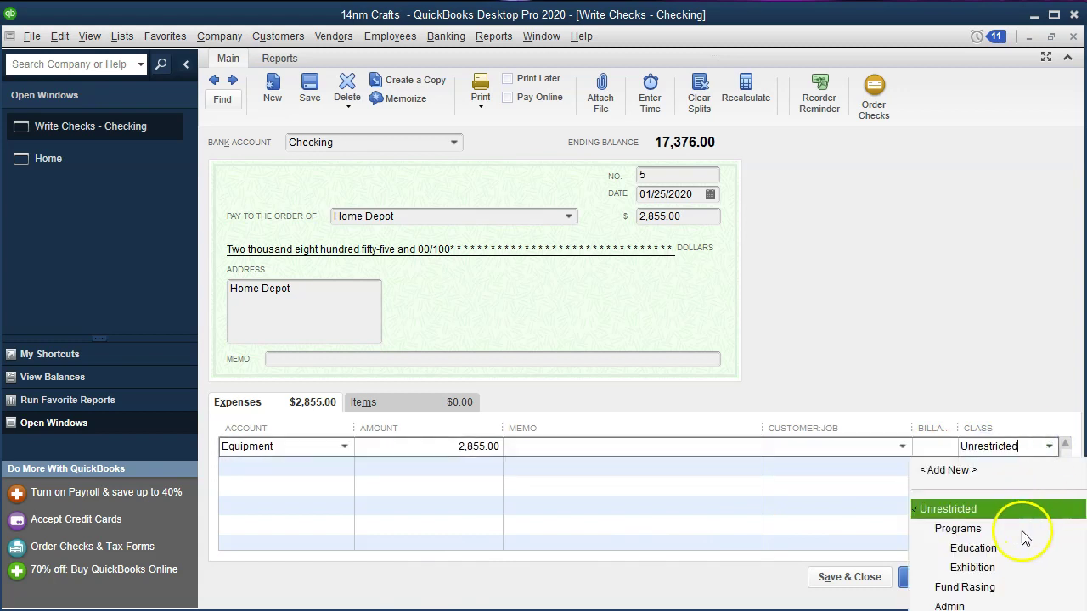
left_click(985, 587)
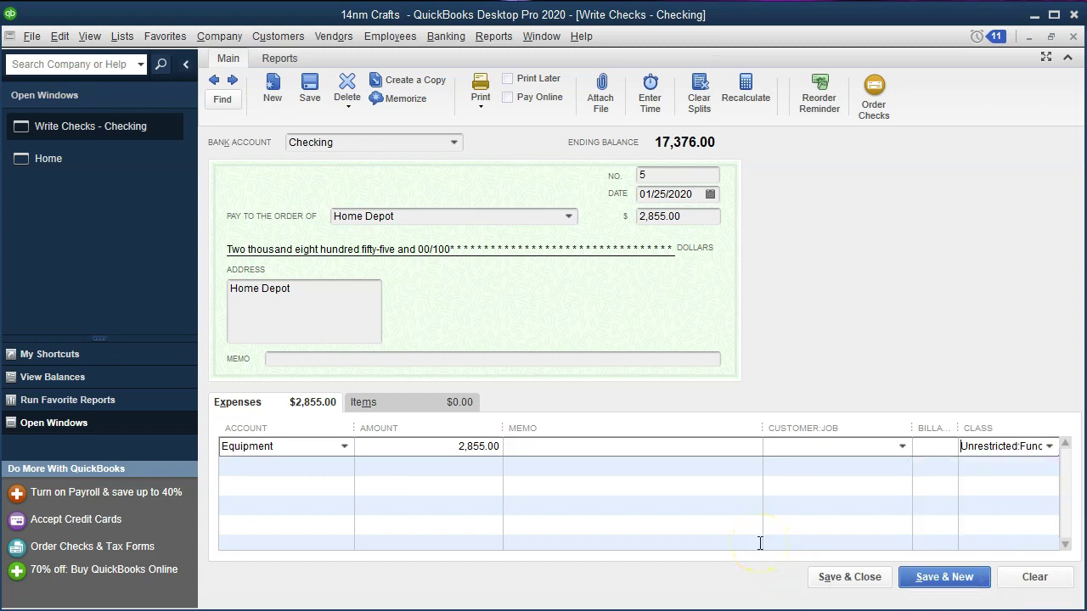
Step: Save the Home Depot equipment check and close the check form
left_click(505, 475)
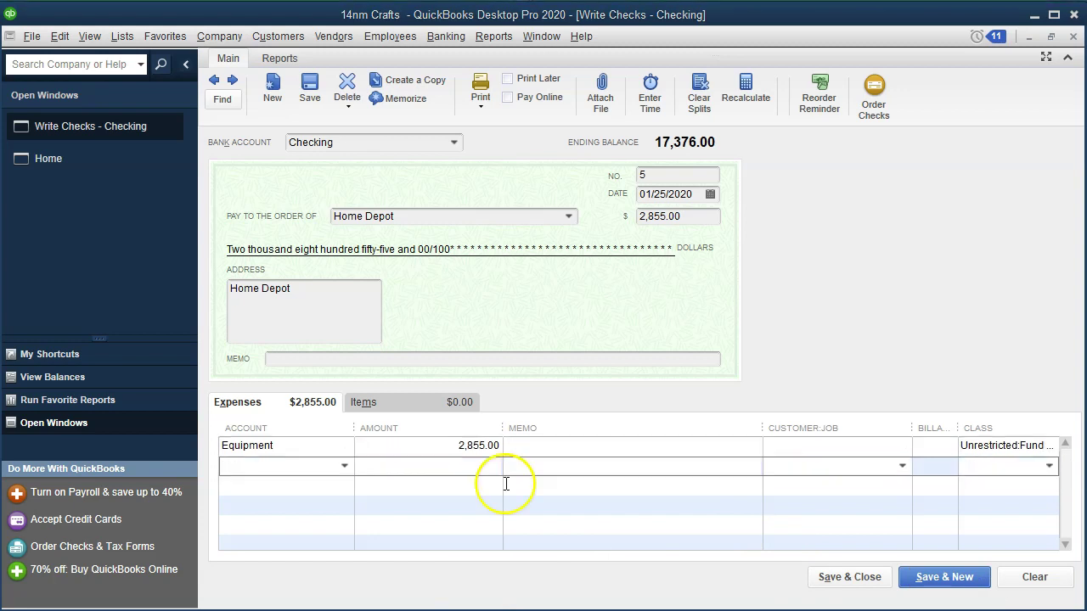
left_click(833, 577)
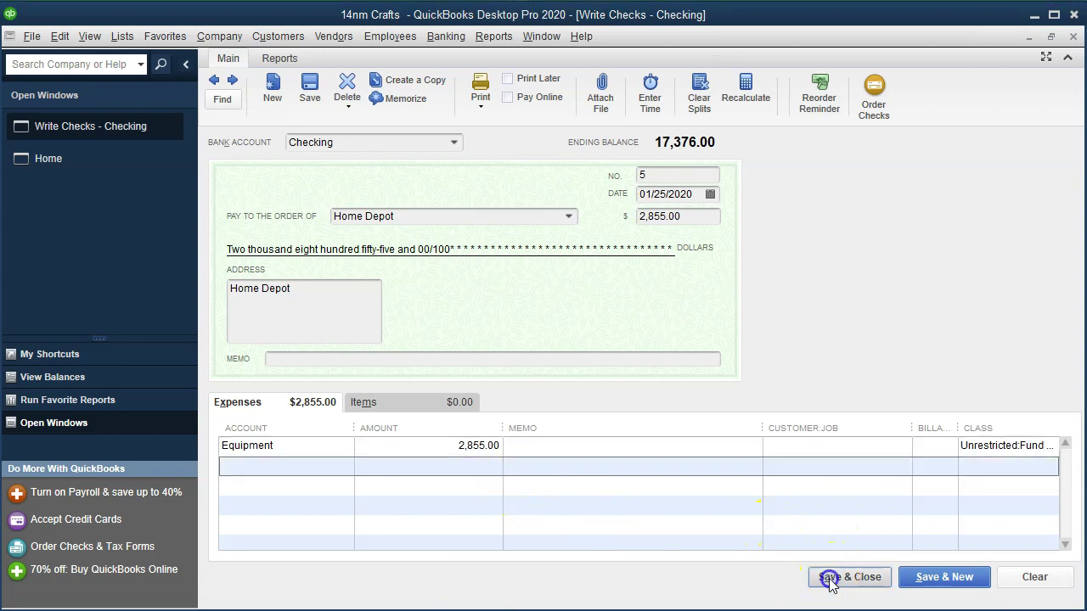
left_click(509, 181)
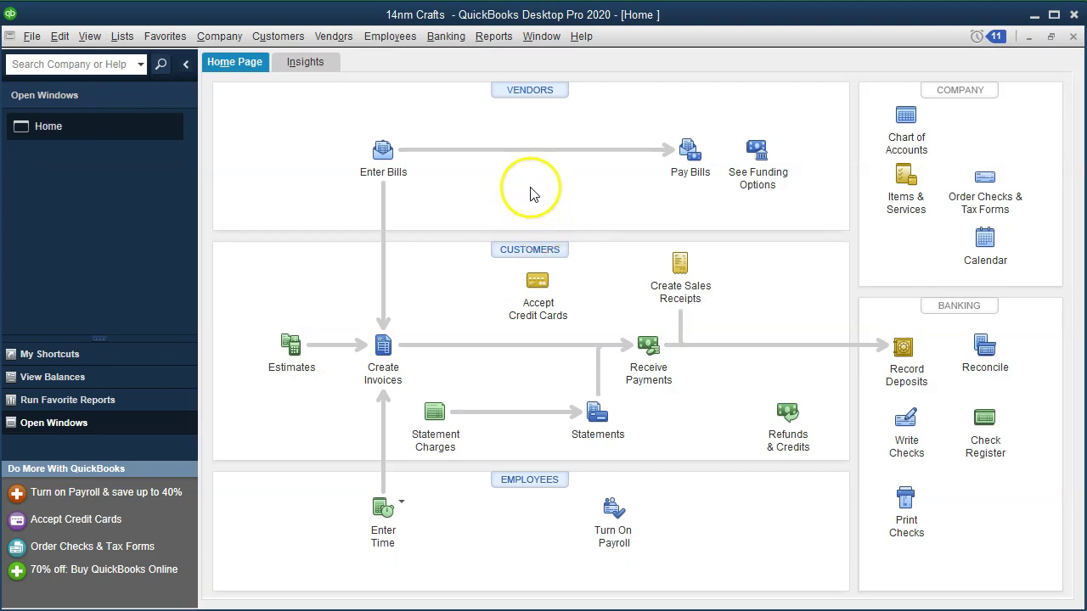
Step: Run the Trial Balance report for 01/01/2020 to 12/31/2020
left_click(492, 38)
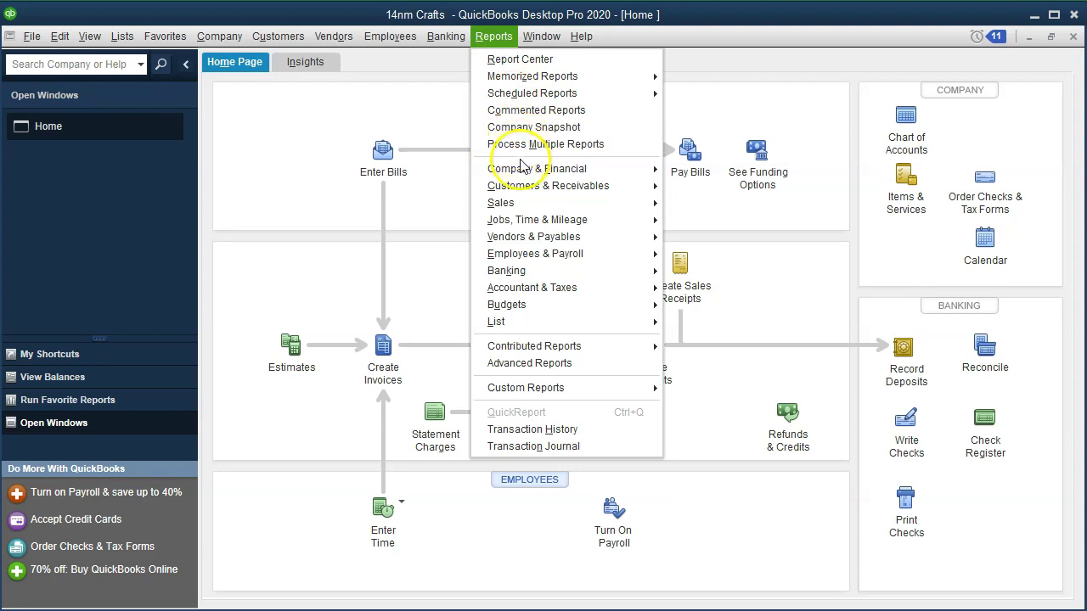
mouse_move(520, 168)
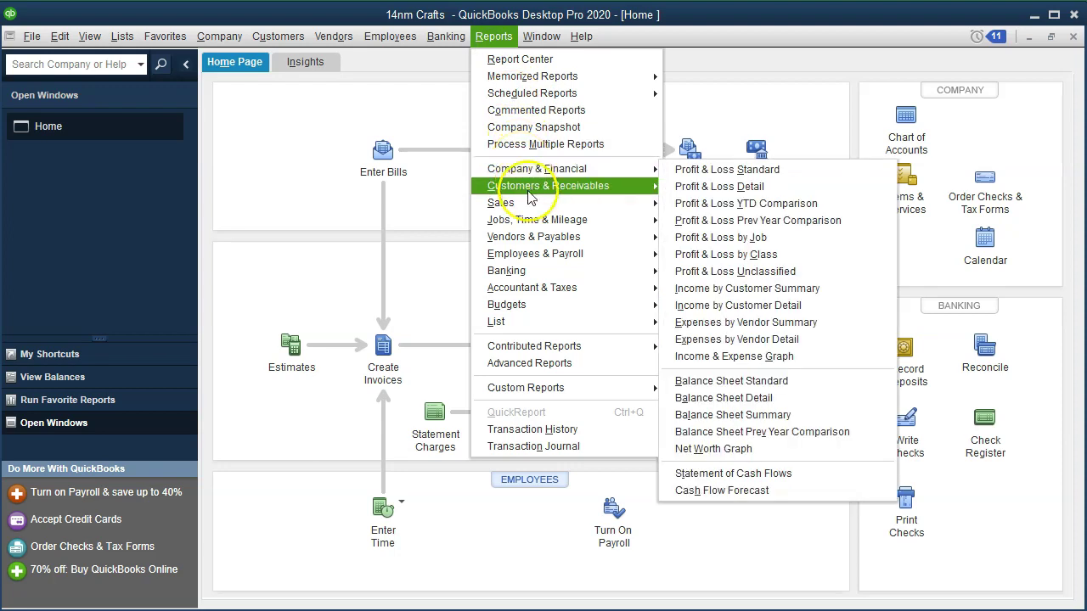
mouse_move(497, 289)
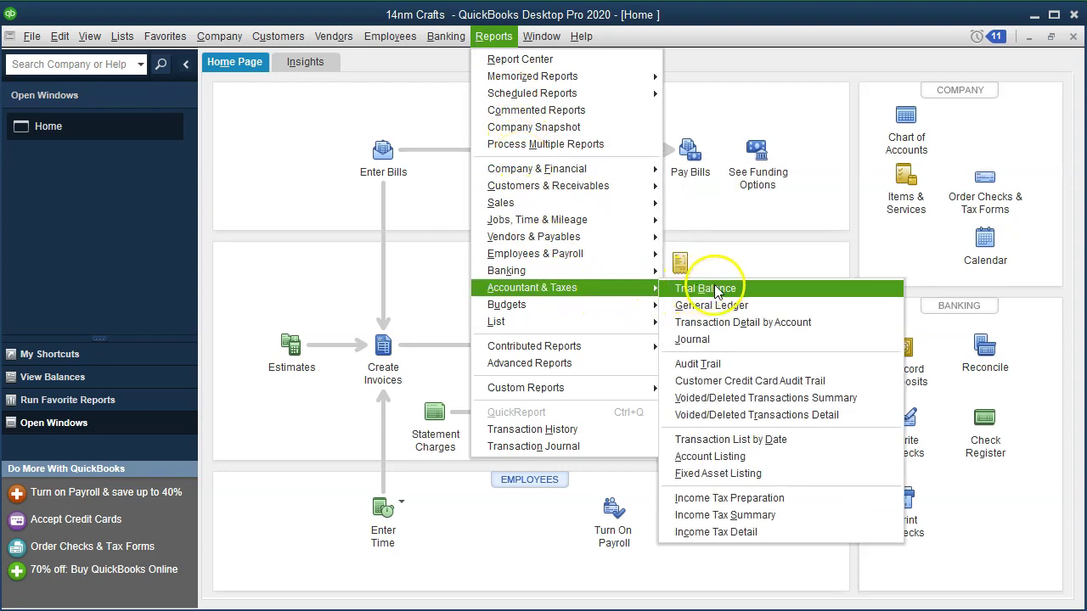
left_click(746, 291)
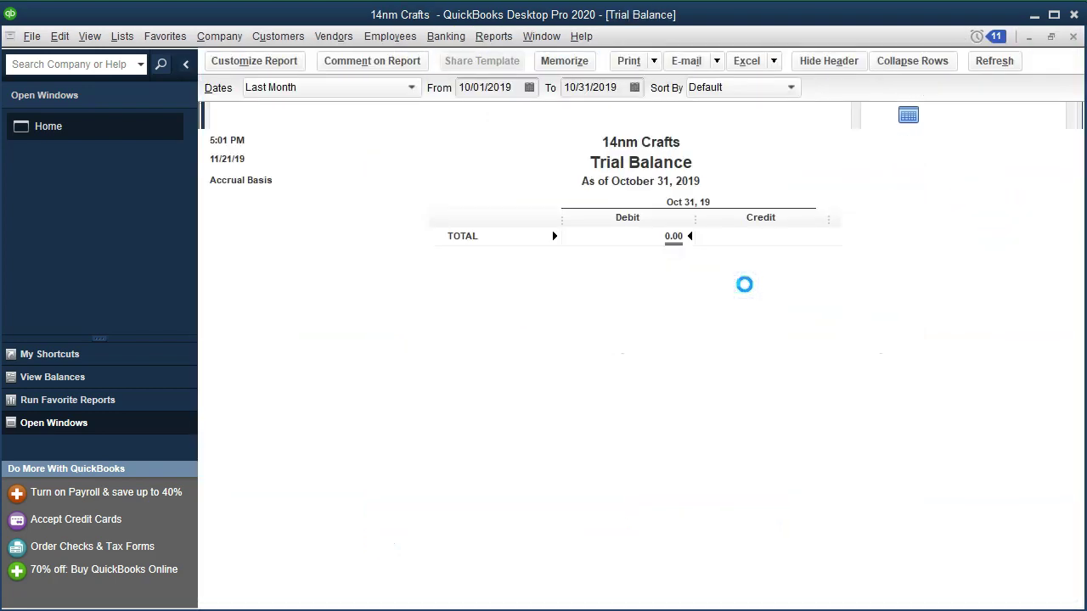
key("Tab")
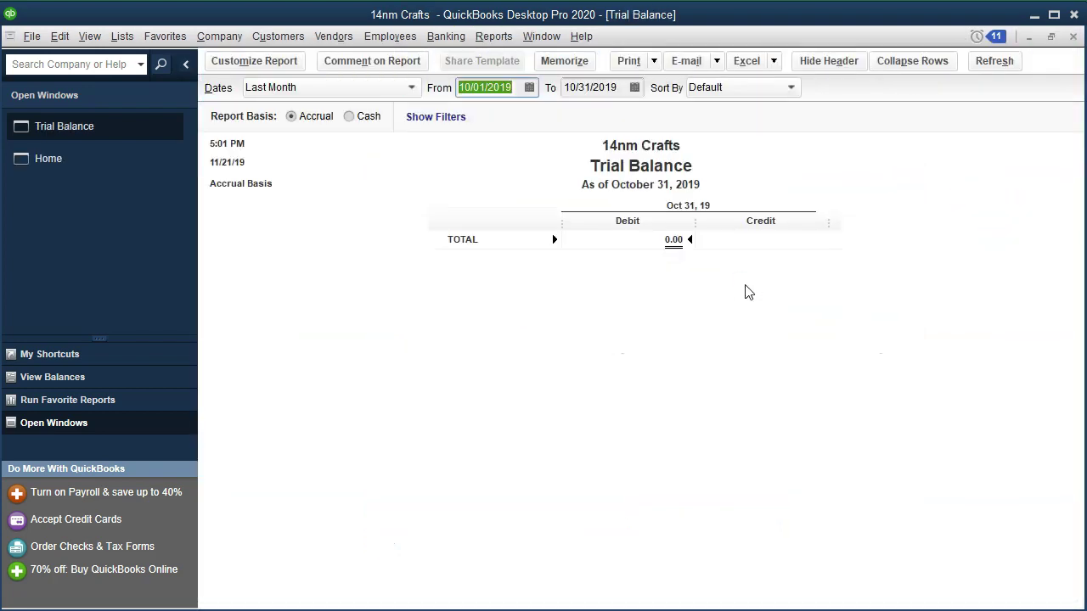
type("01012020")
key("Tab")
type("12312020")
key("Tab")
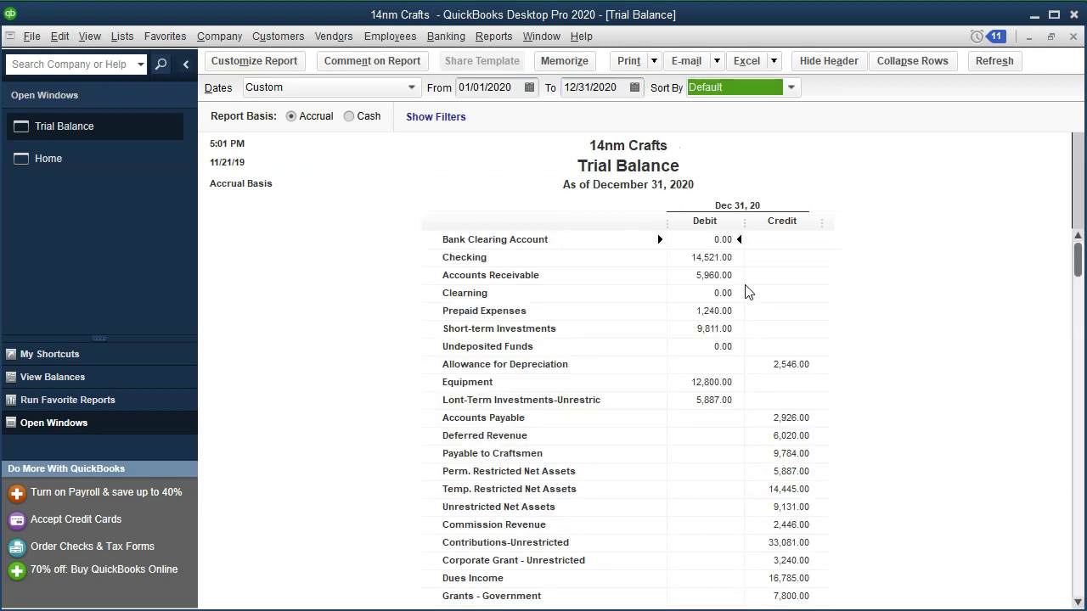
left_click(728, 261)
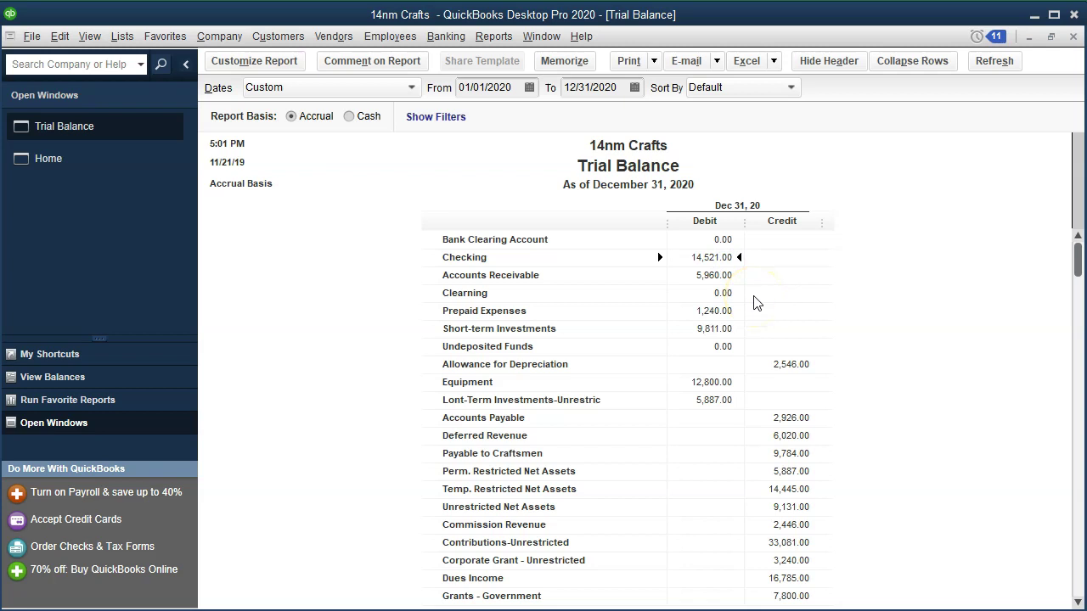
Step: Customize the Trial Balance report to use font size 11, changing all related fonts
left_click(288, 69)
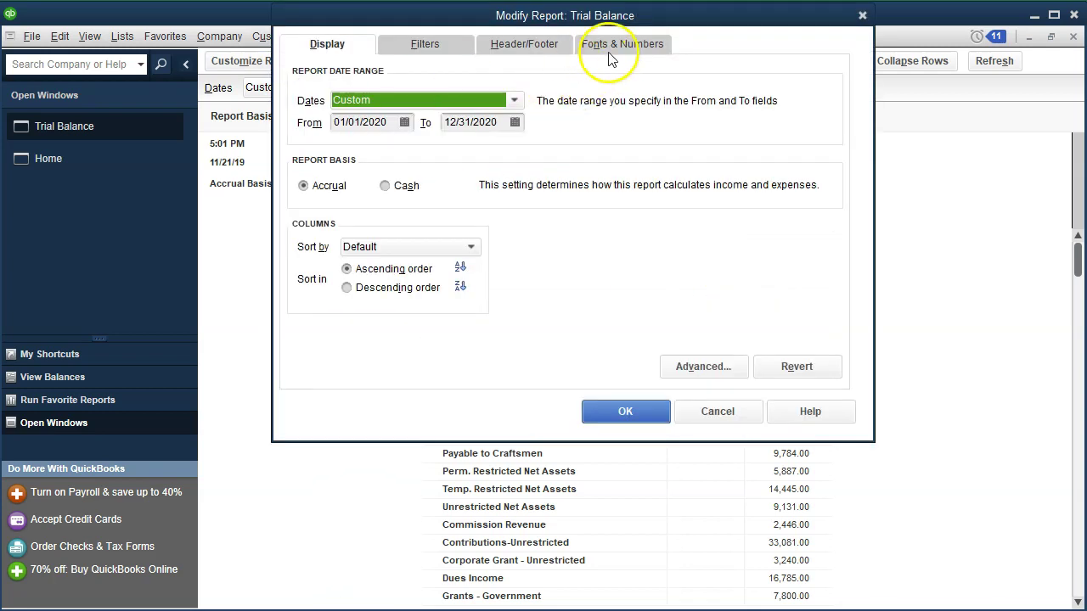
left_click(608, 52)
left_click(525, 264)
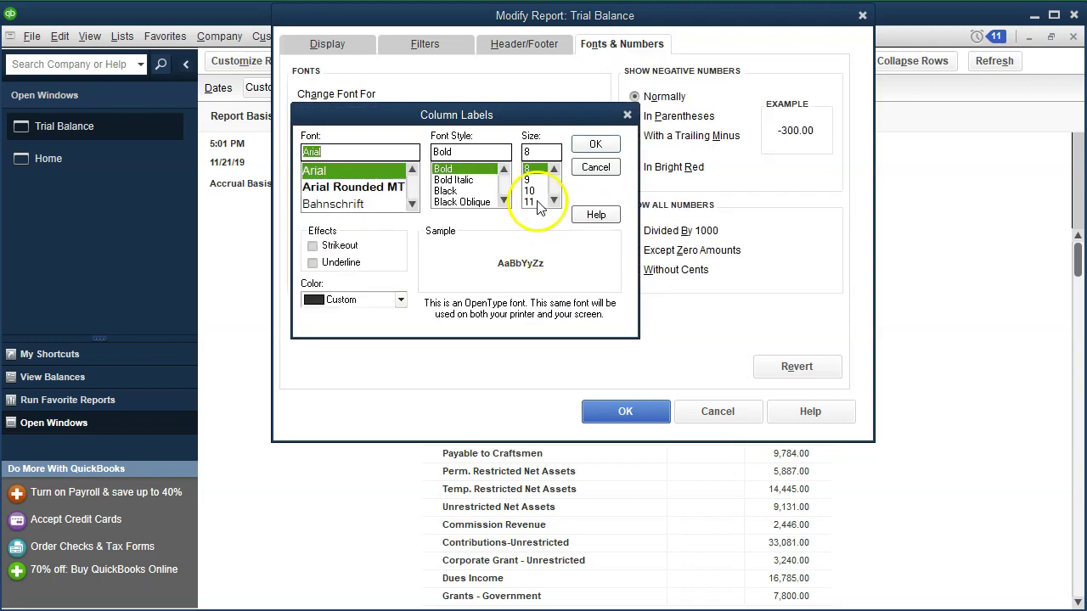
left_click(530, 201)
left_click(583, 146)
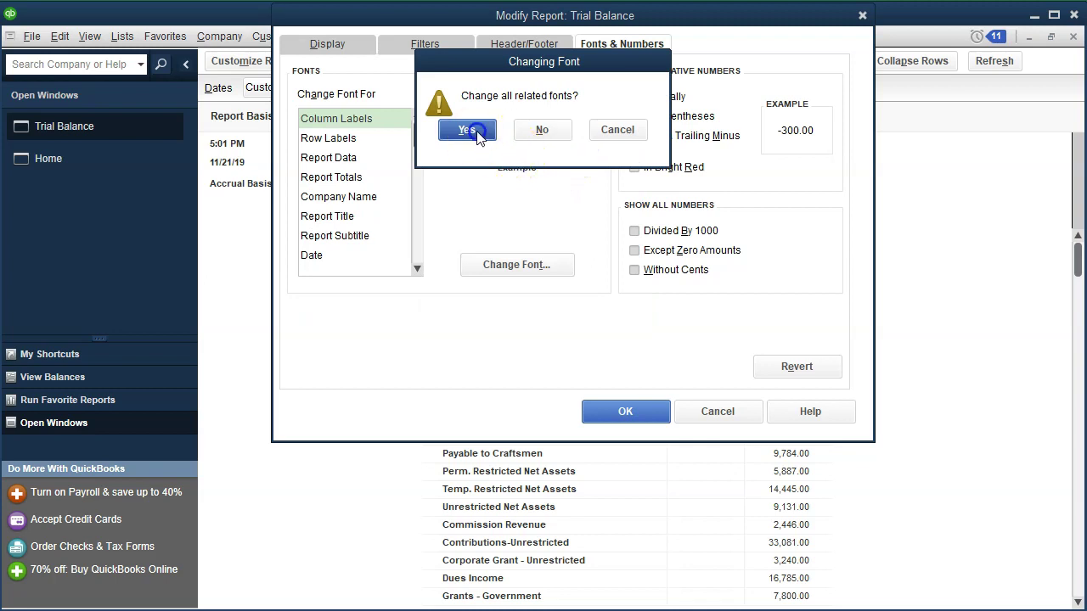
left_click(466, 129)
left_click(625, 410)
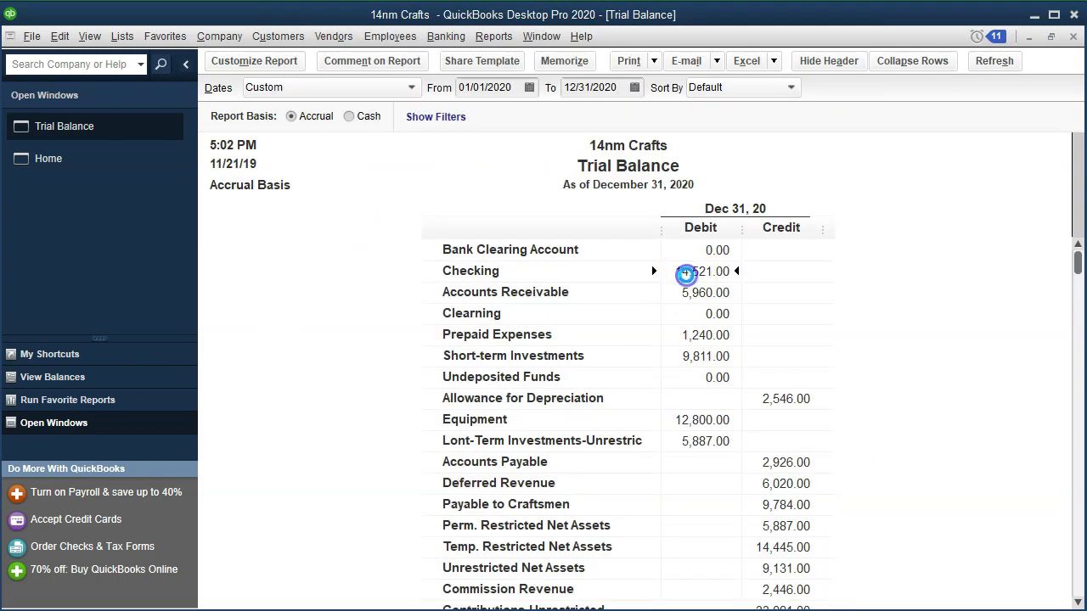
Step: Review the transactions behind the Checking and Equipment balances, returning to the Trial Balance after each
double_click(687, 275)
left_click(843, 414)
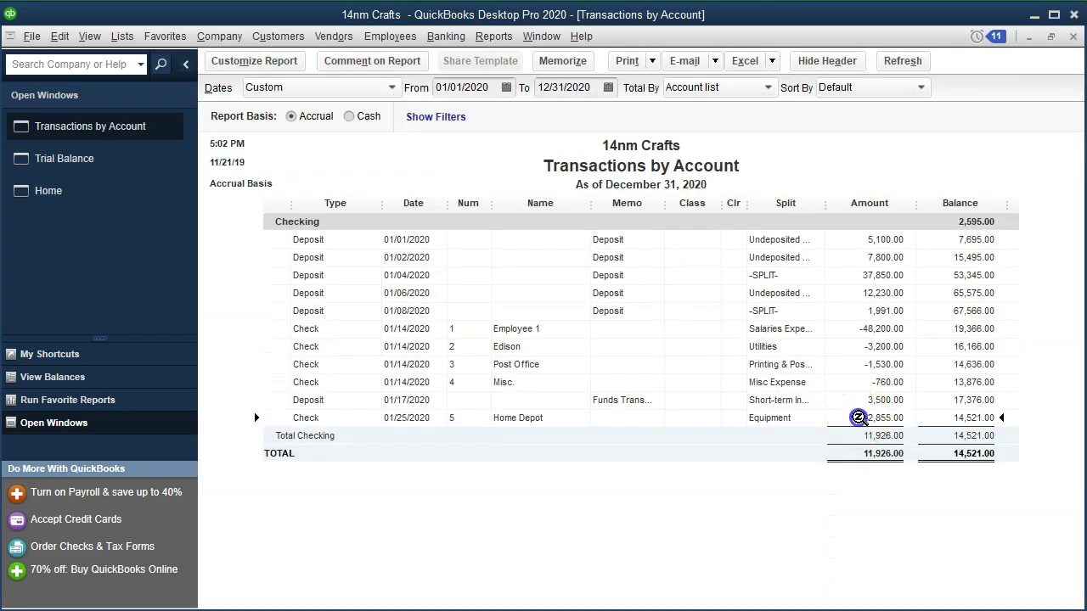
left_click(1073, 36)
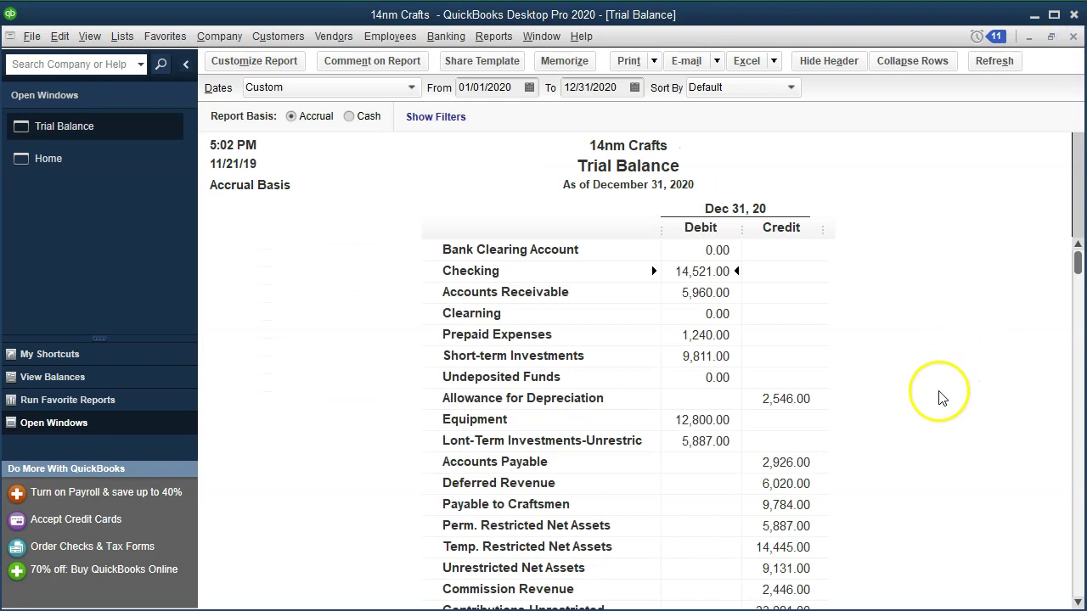
left_click(703, 419)
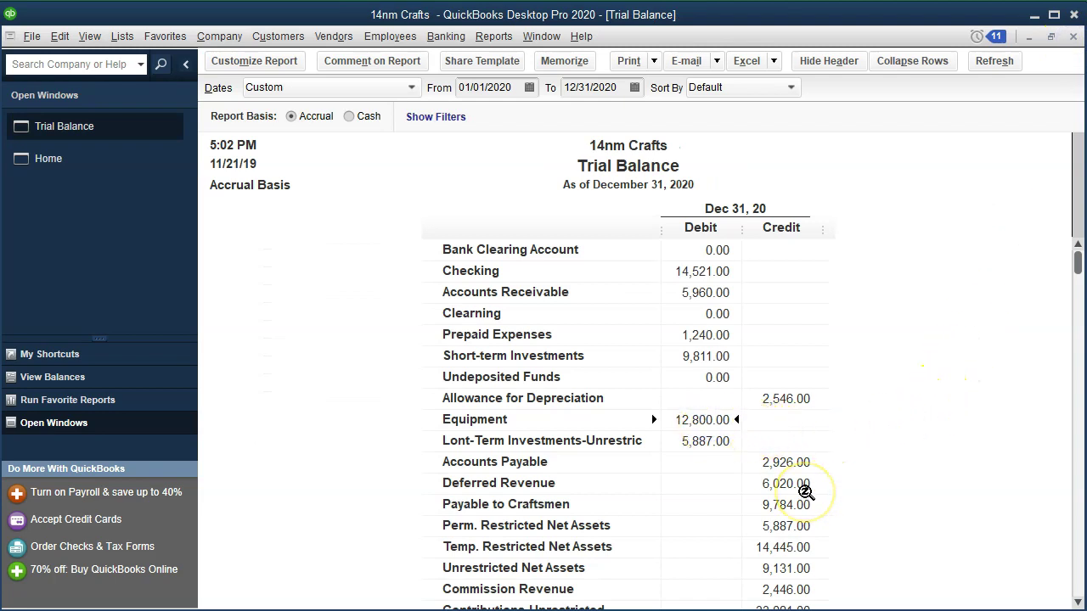
double_click(705, 418)
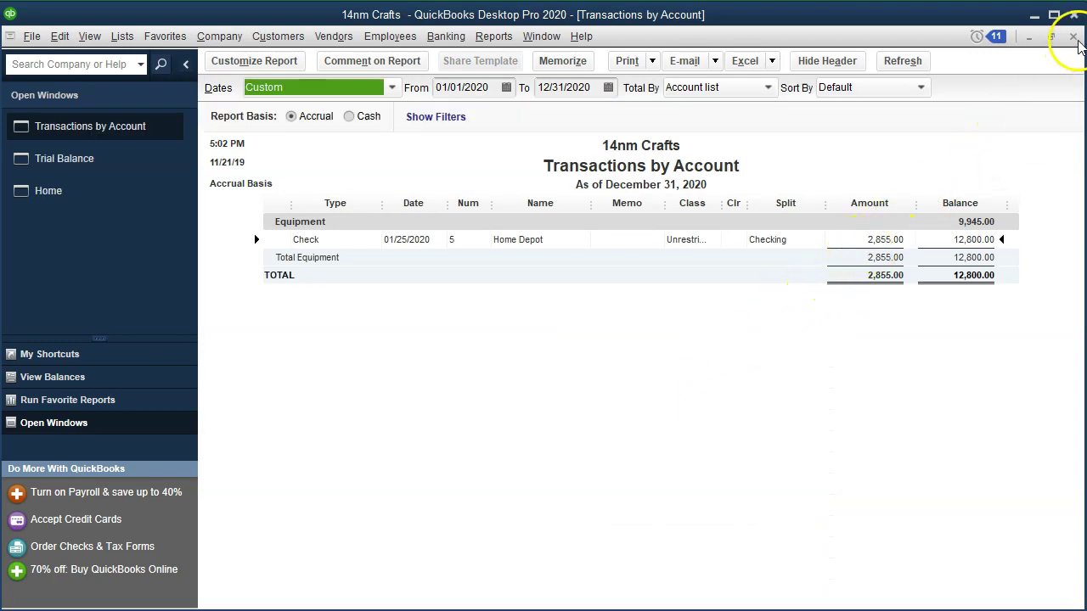
left_click(1073, 37)
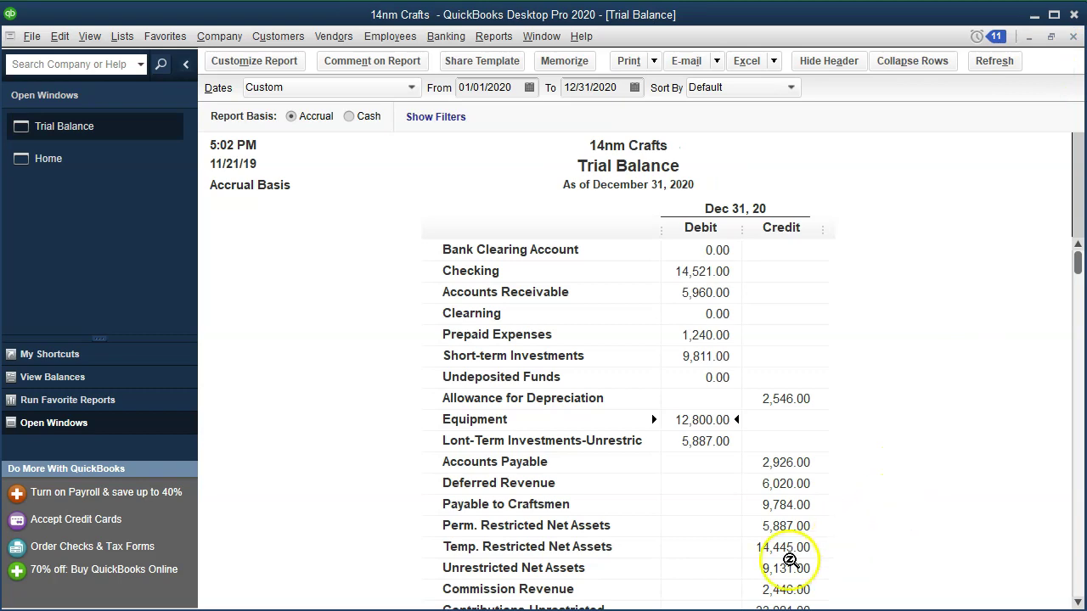
Step: Switch to the Excel worksheet and fill the entry 6c rows, L15:N16, with green
left_click(730, 610)
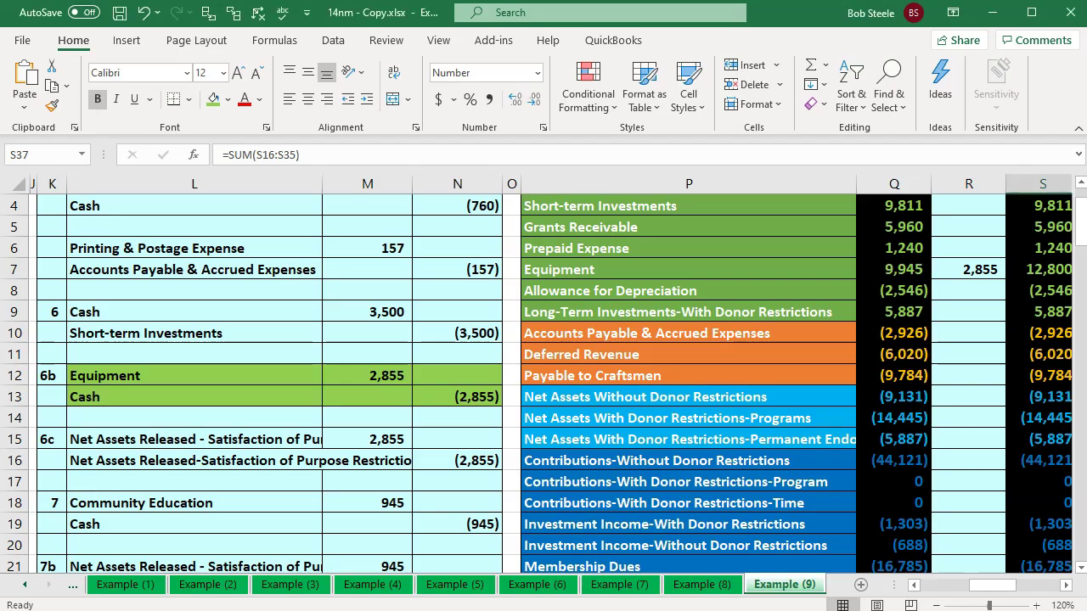
left_click(339, 477)
scroll(338, 474, "down", 1)
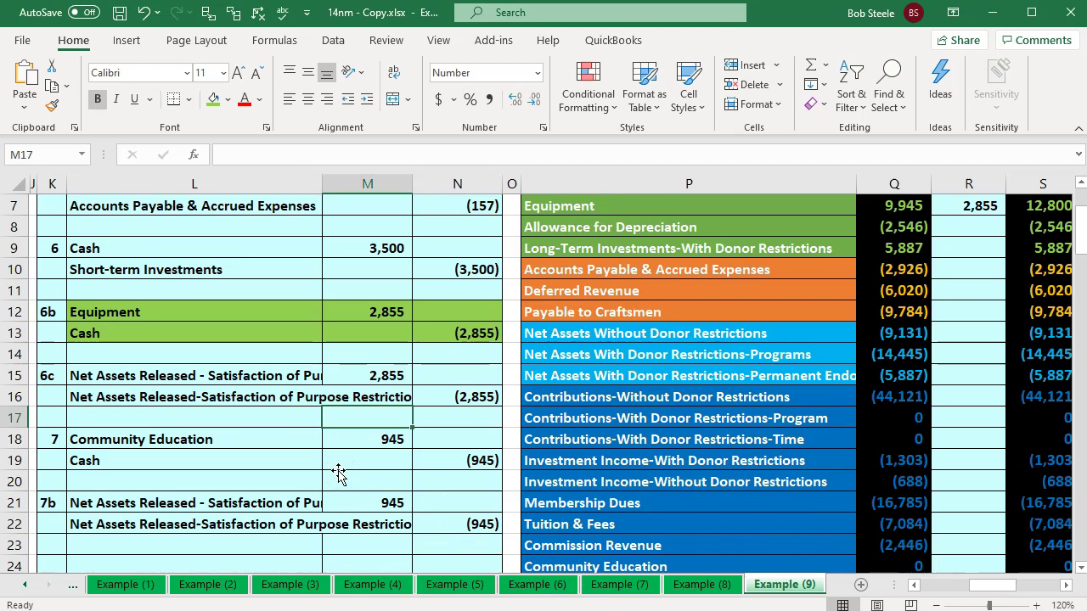
left_click_drag(262, 376, 424, 389)
right_click(424, 389)
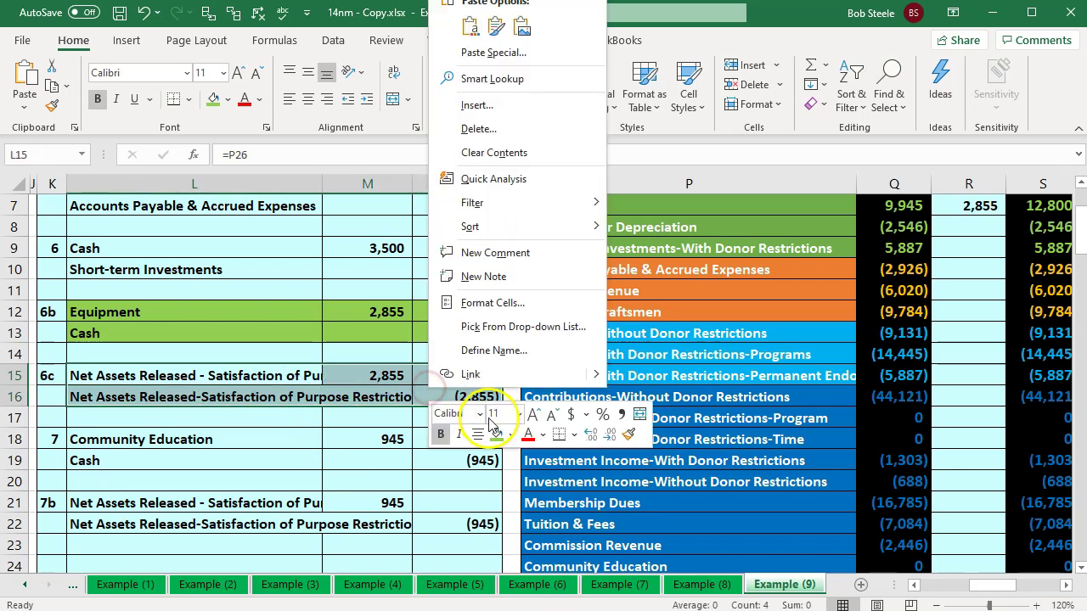
key("Escape")
Step: Change the fill of the entry 6b rows, L12:N13, back to the recently used light blue
left_click_drag(286, 315, 436, 335)
right_click(437, 335)
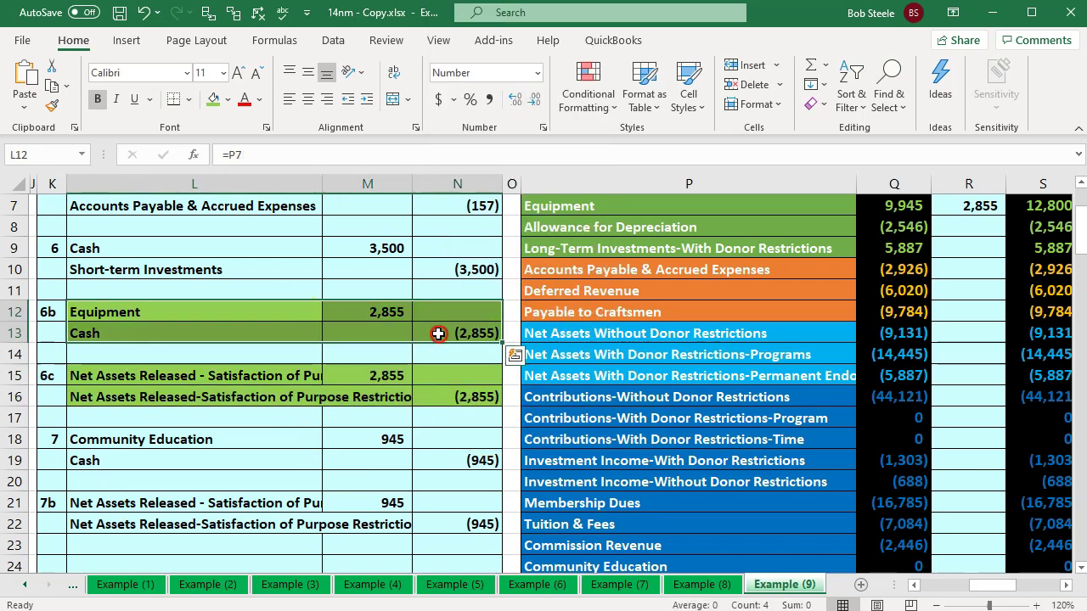
left_click(521, 381)
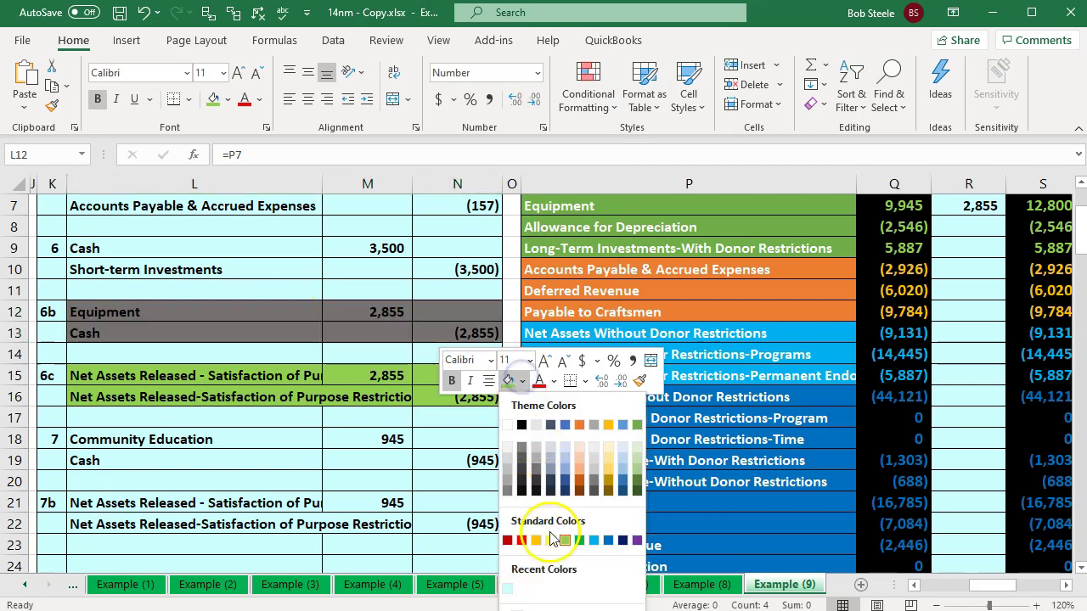
left_click(507, 589)
left_click(346, 443)
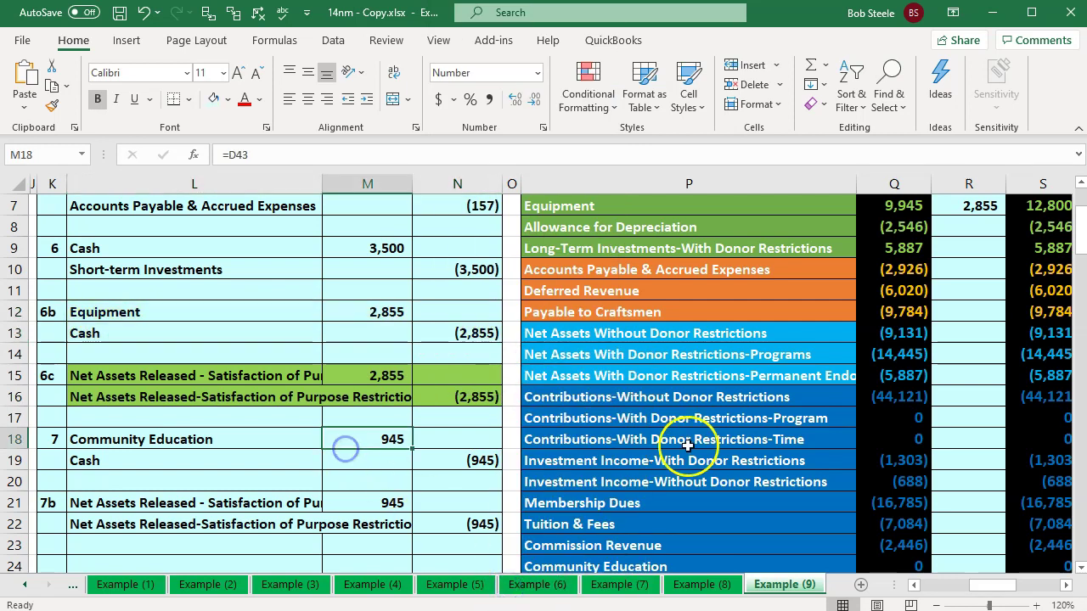
Step: Post entry 6c's credit to Net Assets Released Without Donor Restrictions by entering =N16 in adjustment cell R25
left_click(692, 442)
scroll(693, 443, "down", 1)
scroll(693, 444, "down", 2)
left_click(684, 420)
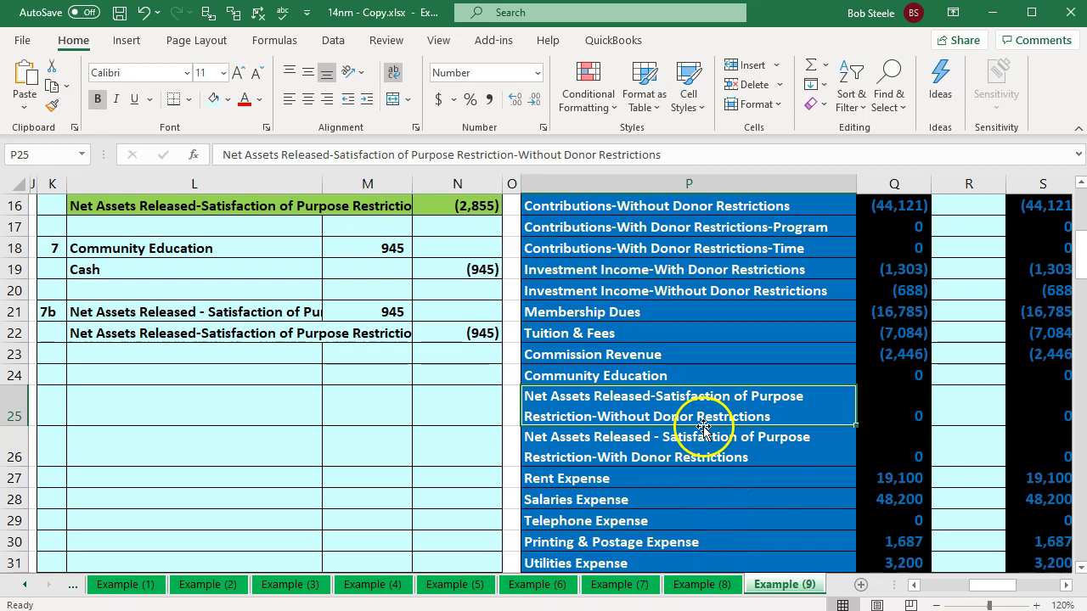
left_click(686, 450)
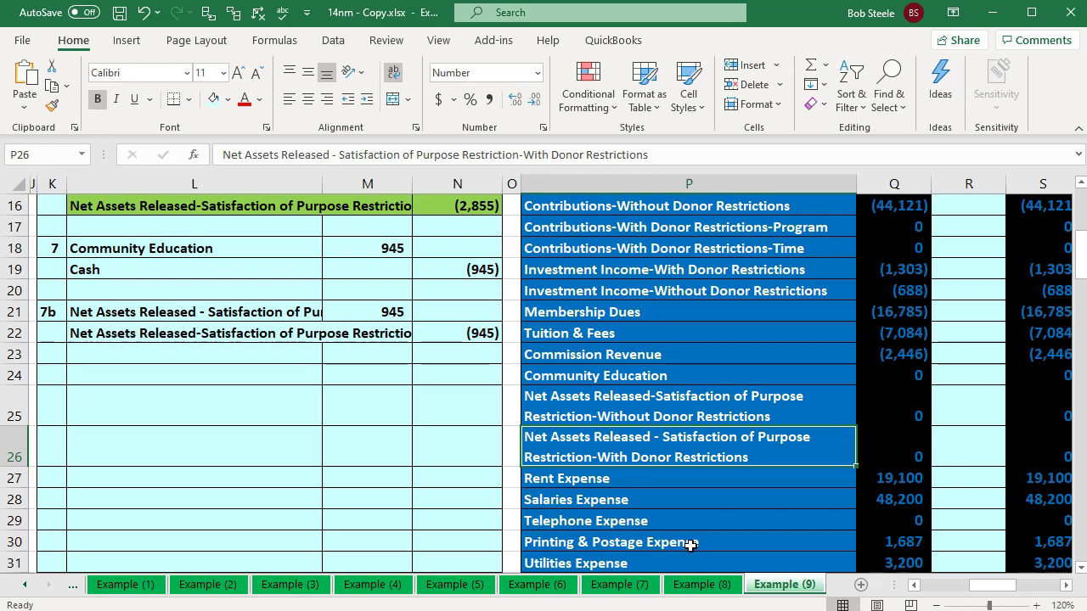
key("Up")
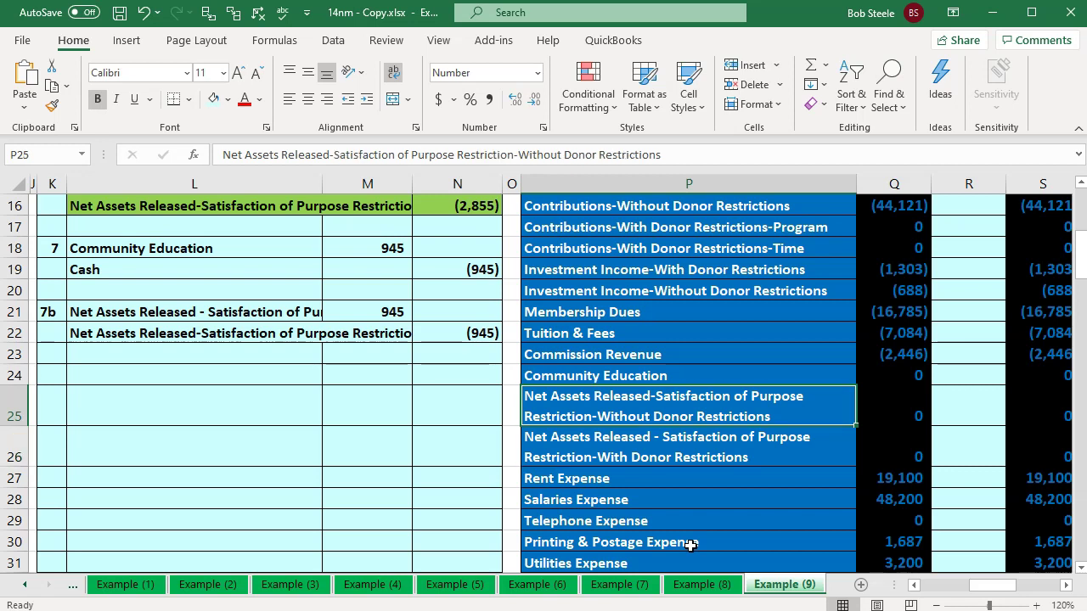
key("Right")
key("Right")
type("=")
key("Left")
key("Left")
key("Left")
key("Left")
key("Up")
key("Up")
key("Up")
key("Up")
key("Up")
key("Up")
key("Up")
key("Up")
key("Up")
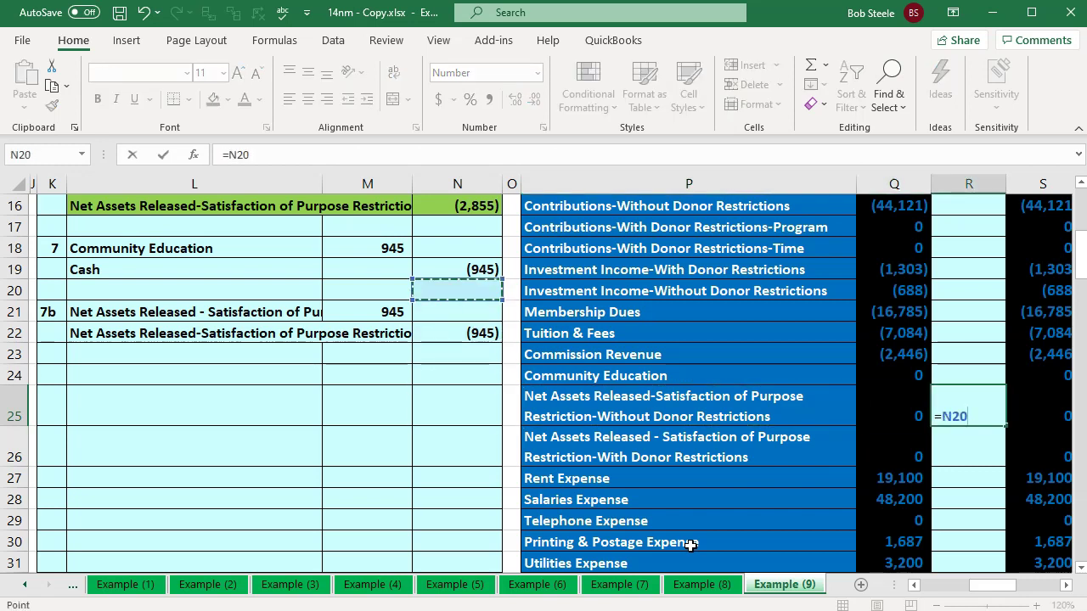
key("Up")
key("Up")
key("Down")
key("Down")
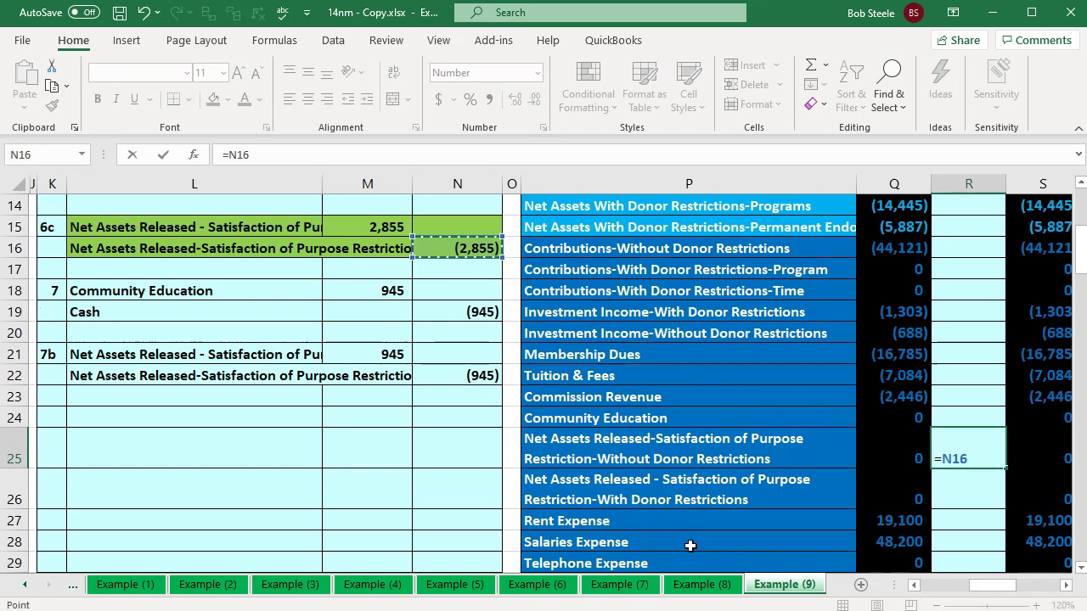
key("Return")
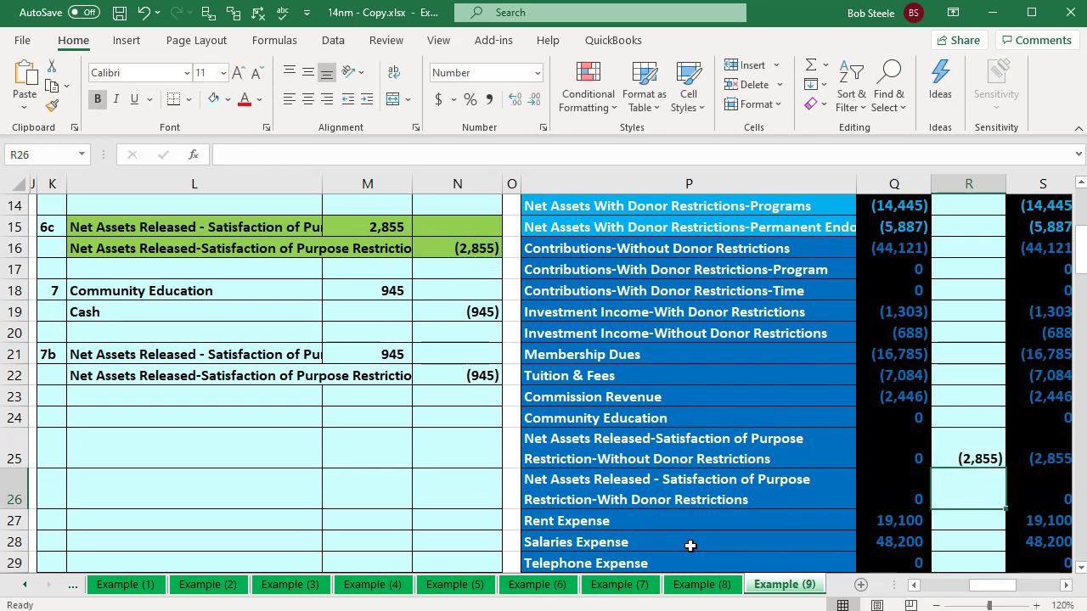
Step: Post entry 6c's debit to Net Assets Released With Donor Restrictions by linking adjustment cell R26 to M15
type("=")
key("Left")
key("Left")
key("Left")
key("Left")
key("Left")
key("Up")
key("Up")
key("Up")
key("Up")
key("Up")
key("Up")
key("Up")
key("Up")
key("Up")
key("Up")
key("Up")
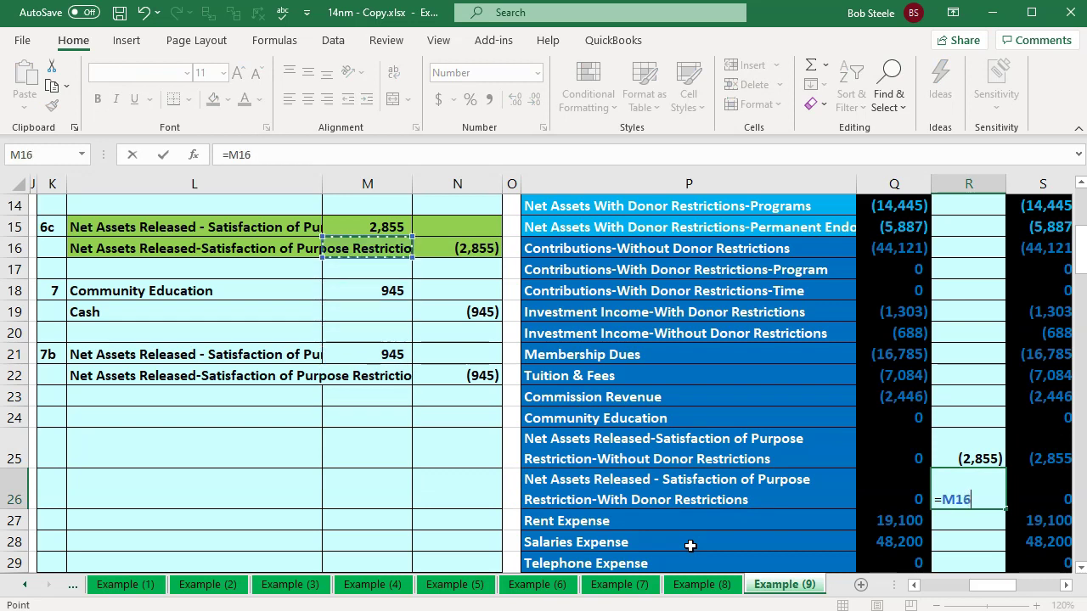
key("Return")
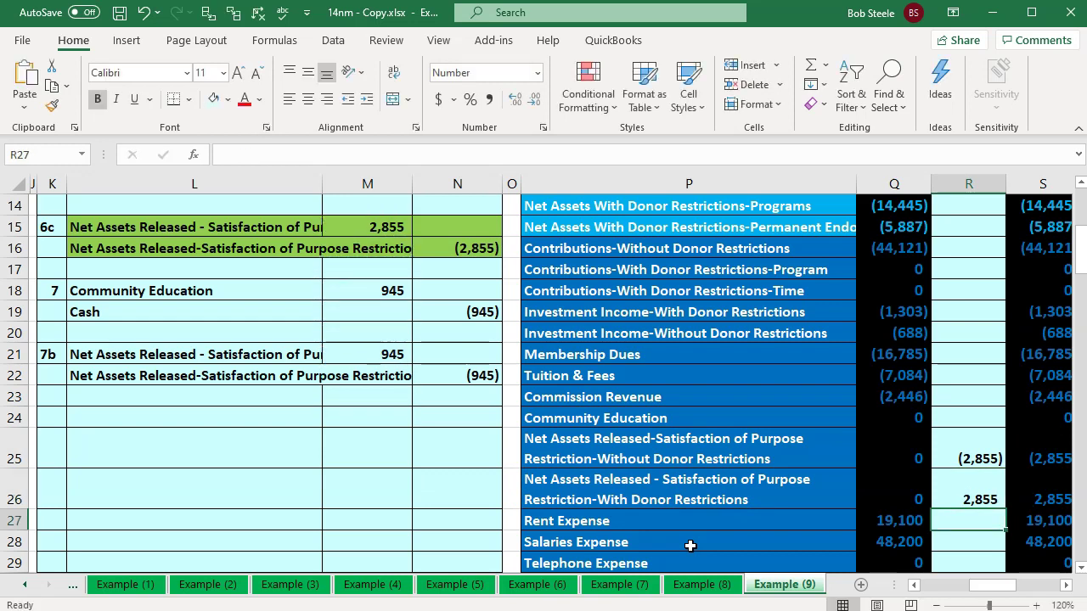
Step: Check the total debits and credits row and the Change temp accounts ending balance in S37 of the trial balance
key("Right")
key("Right")
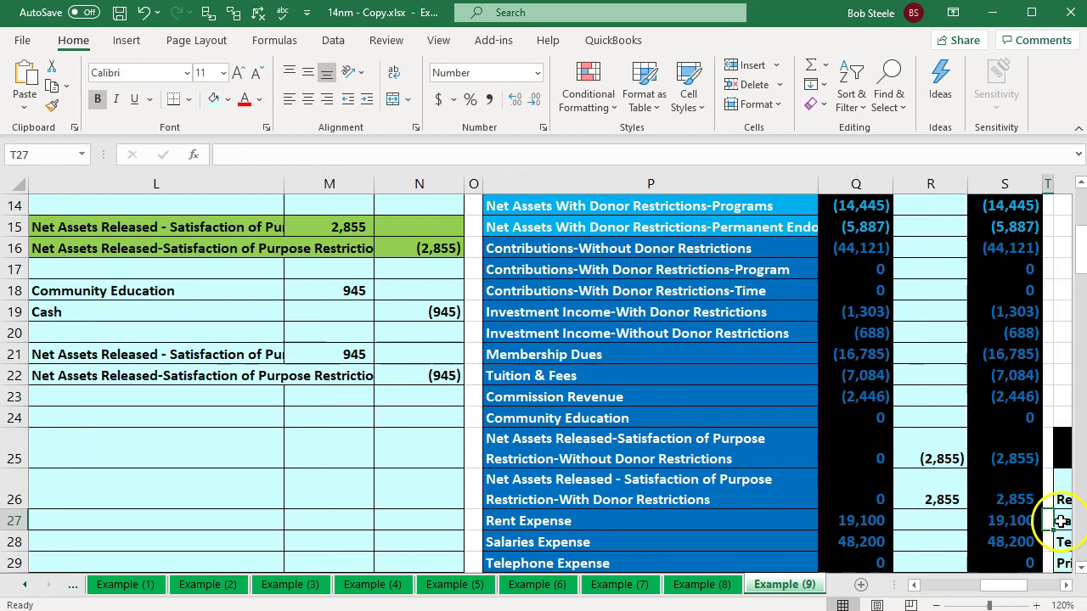
scroll(1049, 514, "down", 4)
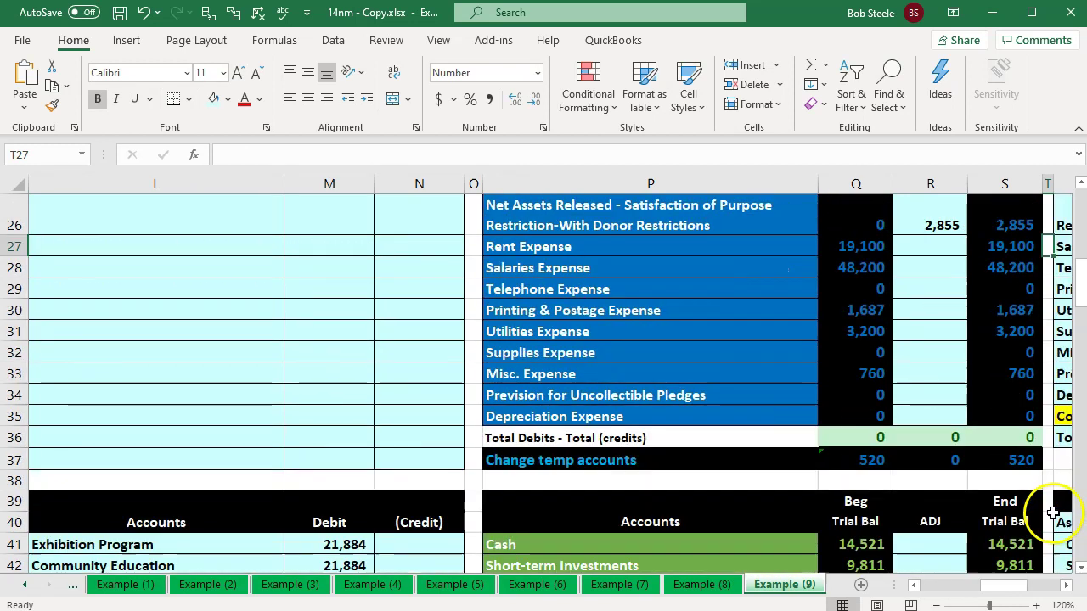
left_click(1022, 453)
double_click(1018, 455)
key("Return")
scroll(1015, 457, "up", 2)
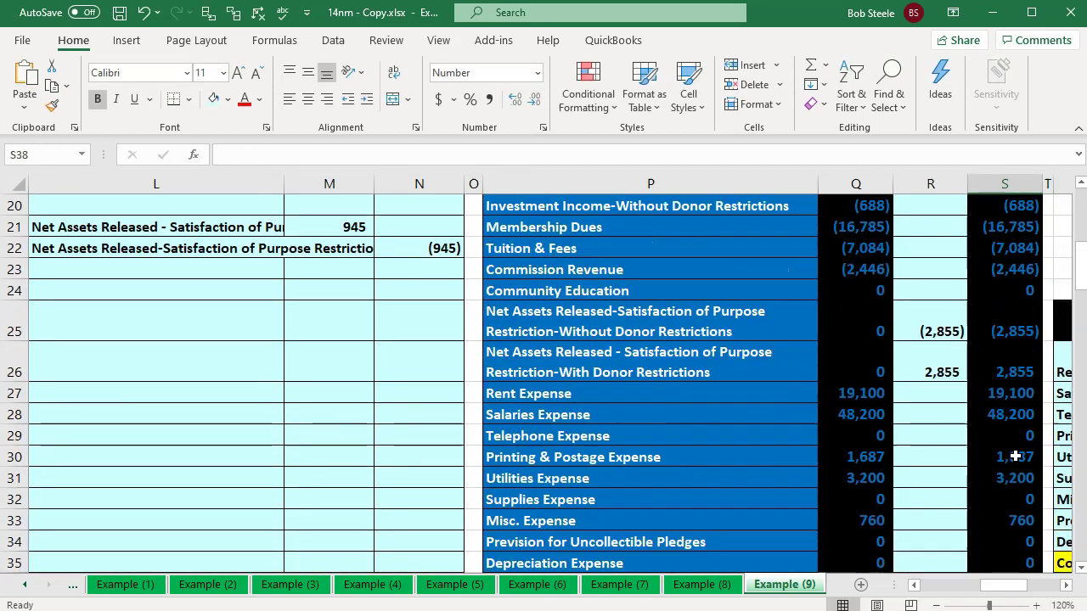
Step: Examine the Statement of Activities line for net assets released from restriction, comparing its without and with donor restrictions amounts in V70 and W70
left_click(1024, 325)
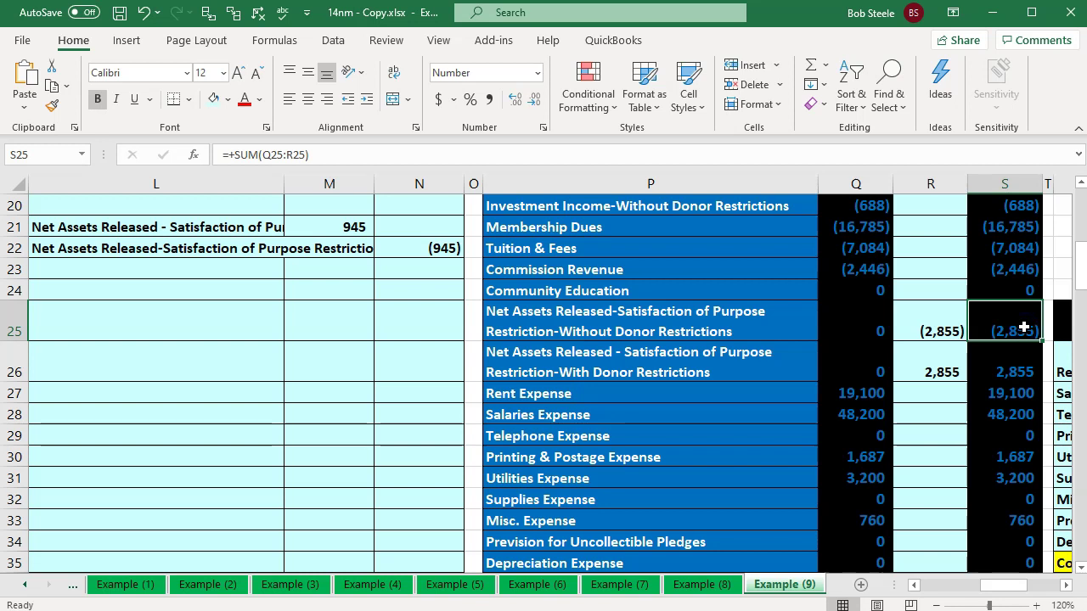
key("Right")
key("Right")
key("Right")
key("Right")
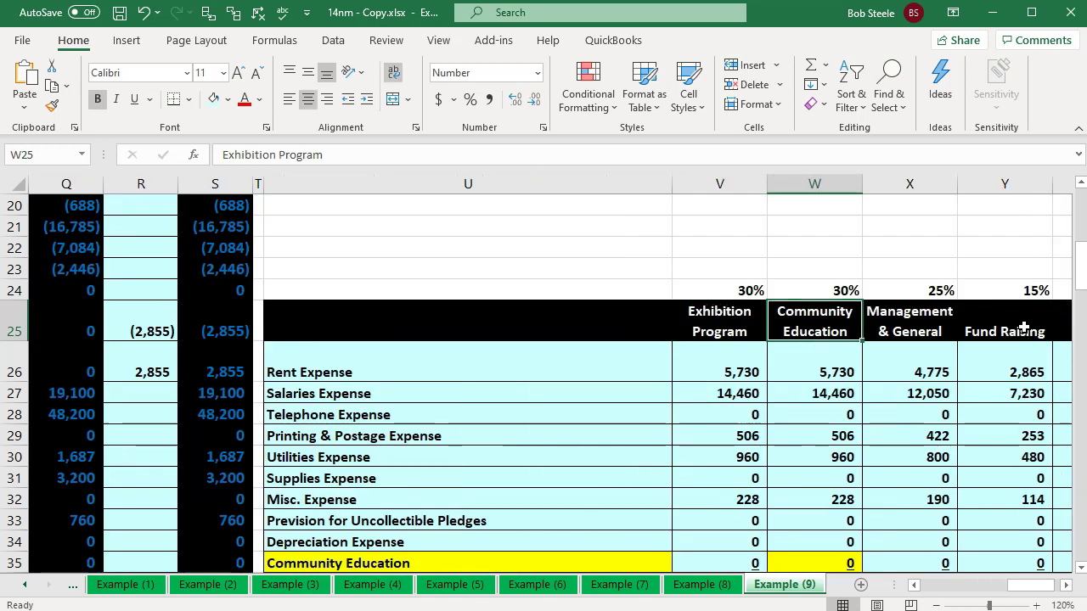
scroll(1024, 327, "up", 7)
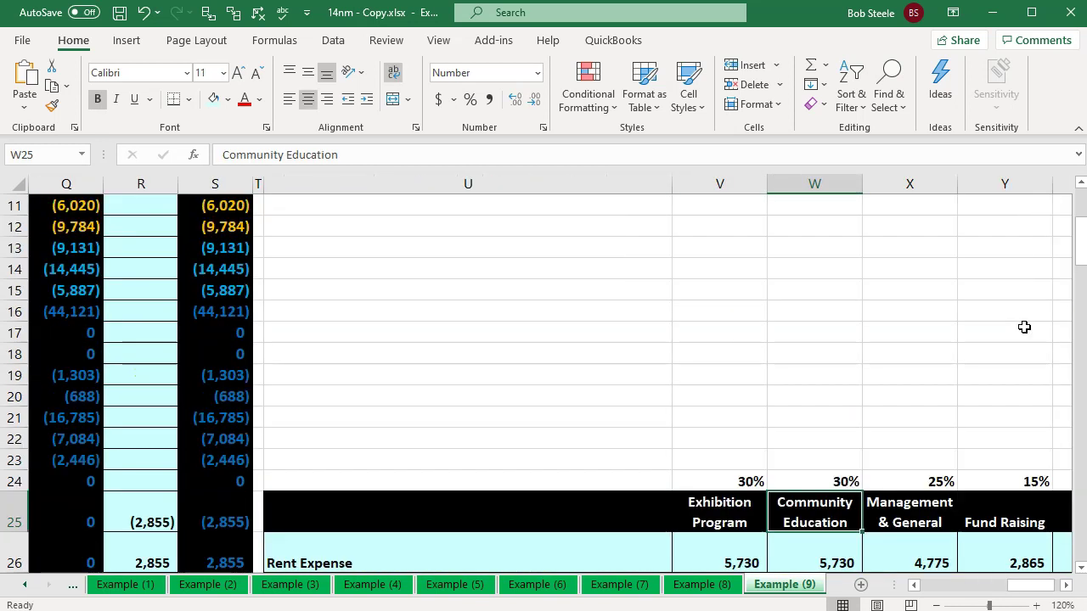
scroll(1024, 327, "down", 6)
scroll(1024, 327, "down", 6)
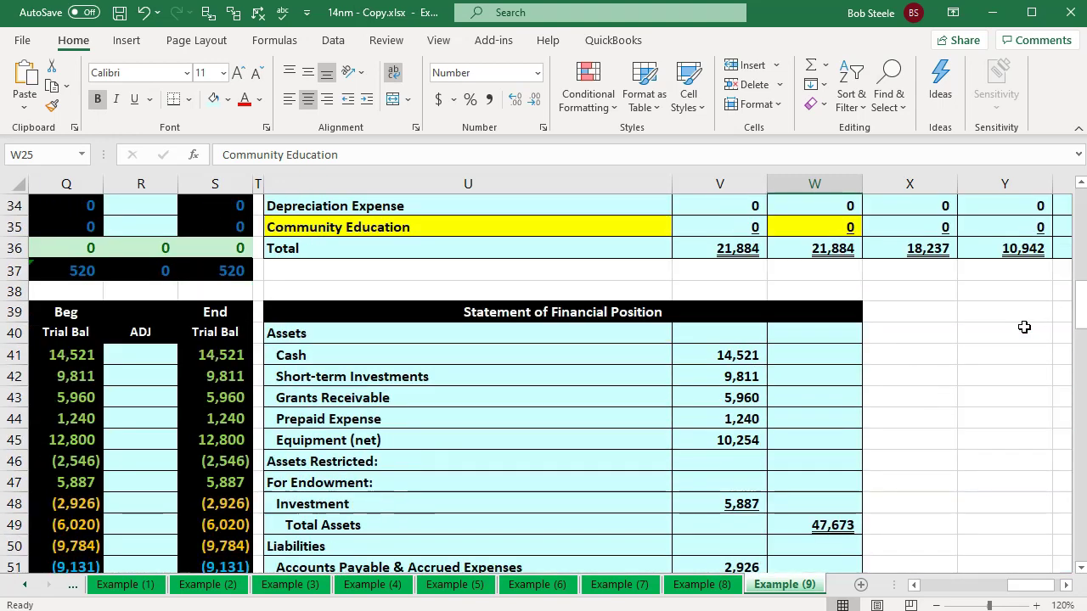
scroll(1024, 327, "down", 5)
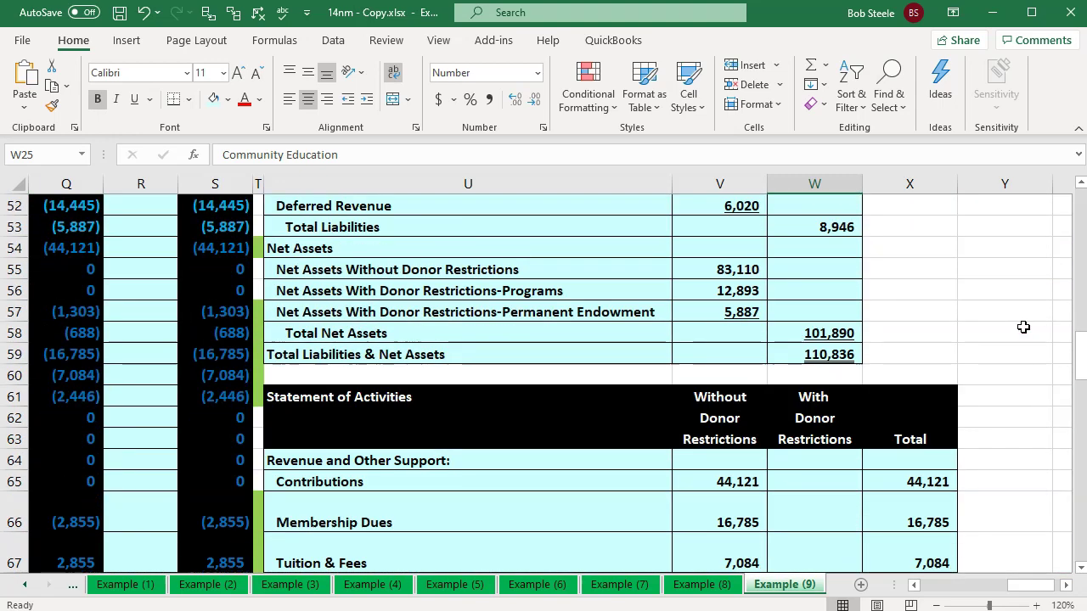
scroll(888, 395, "down", 4)
left_click(736, 351)
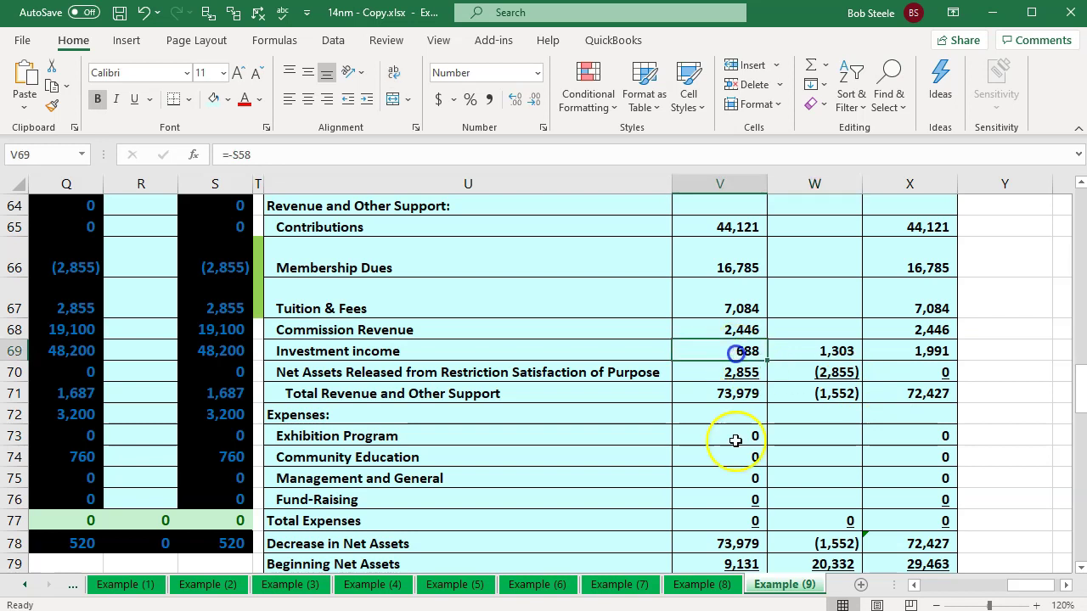
key("Down")
key("Left")
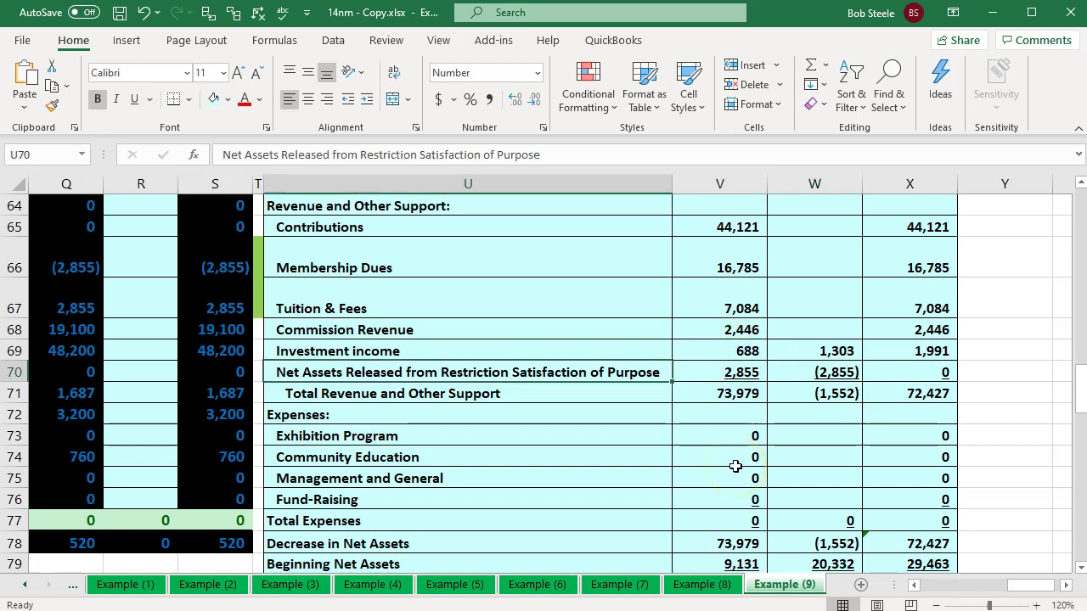
key("Right")
key("Right")
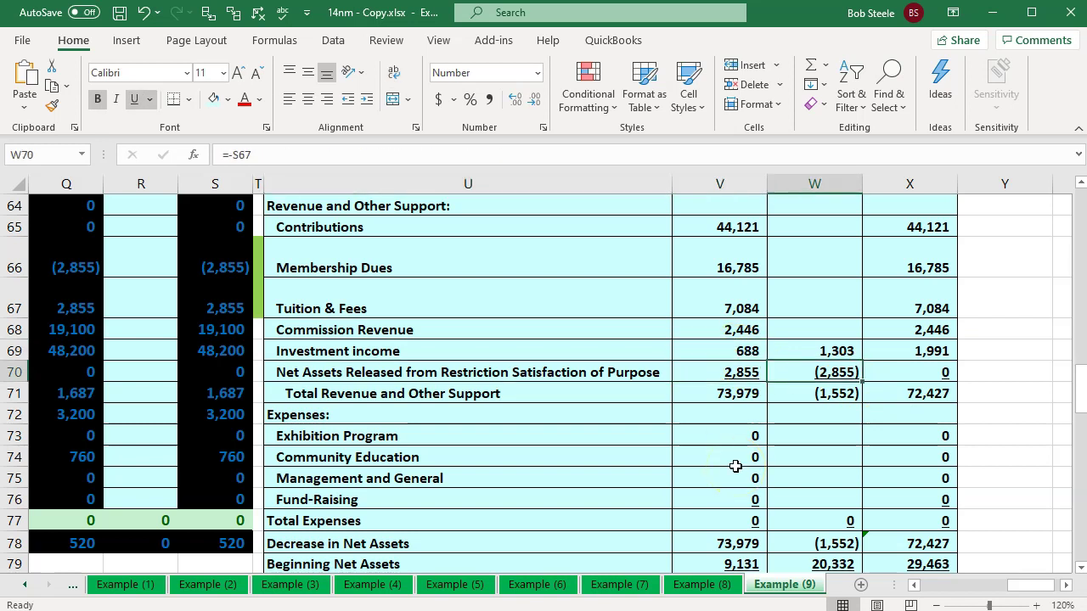
scroll(736, 462, "up", 1)
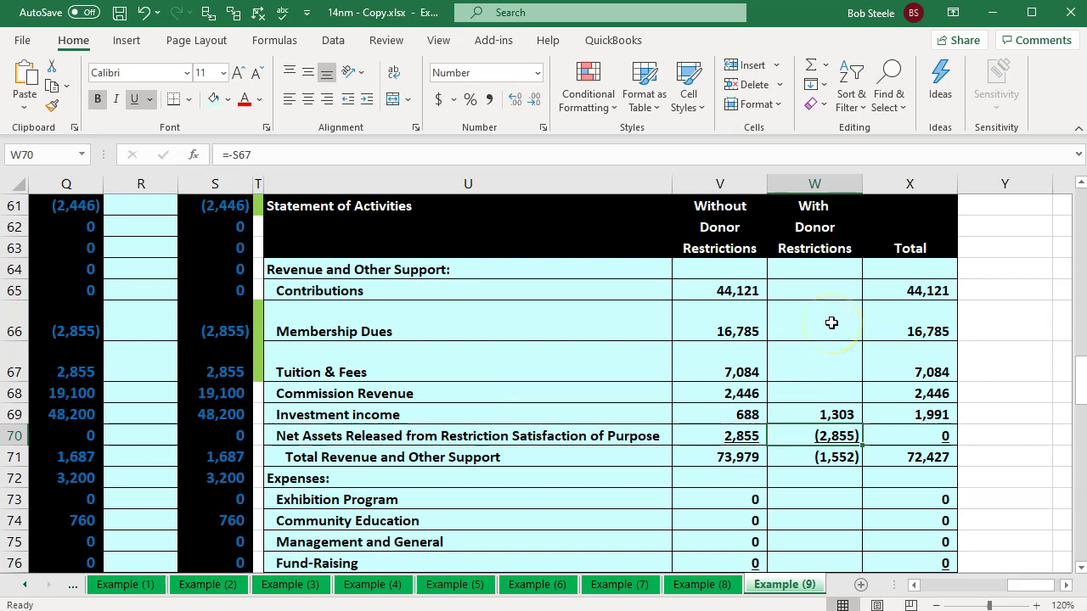
left_click(737, 437)
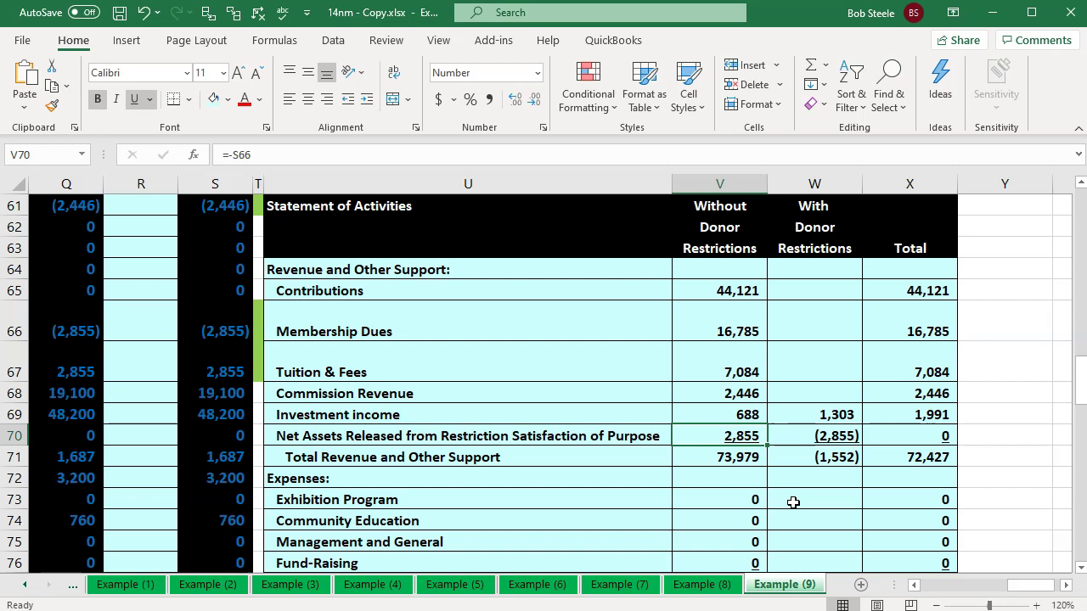
Step: Return to journal entry 6c in the worksheet and select its debit account in L15 for review
key("Left")
key("Left")
key("Left")
key("Left")
key("Left")
key("Left")
key("Left")
key("Left")
key("Left")
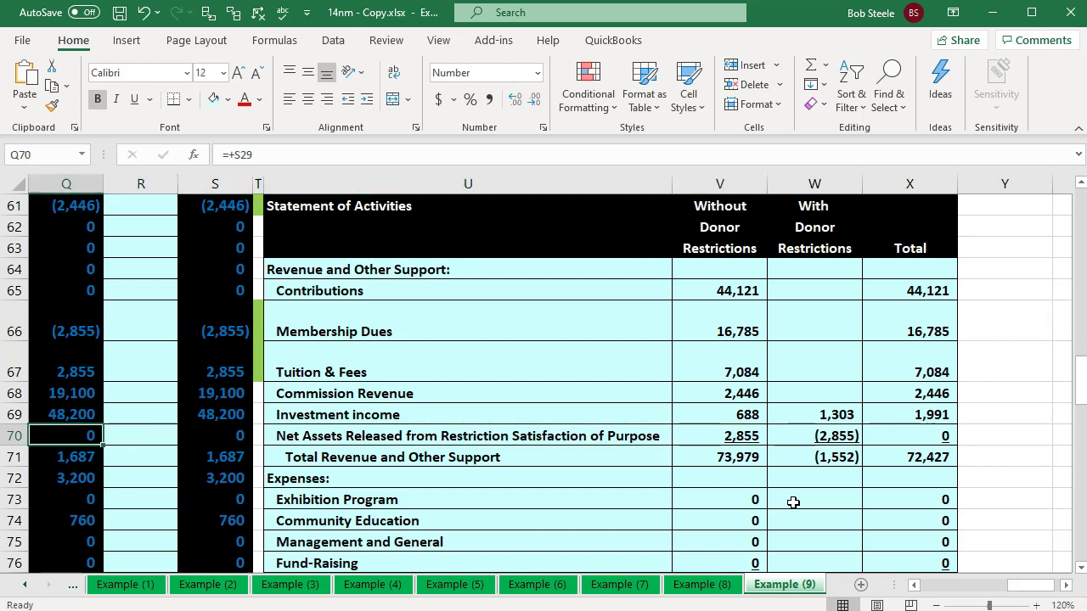
key("Left")
key("Left")
key("Left")
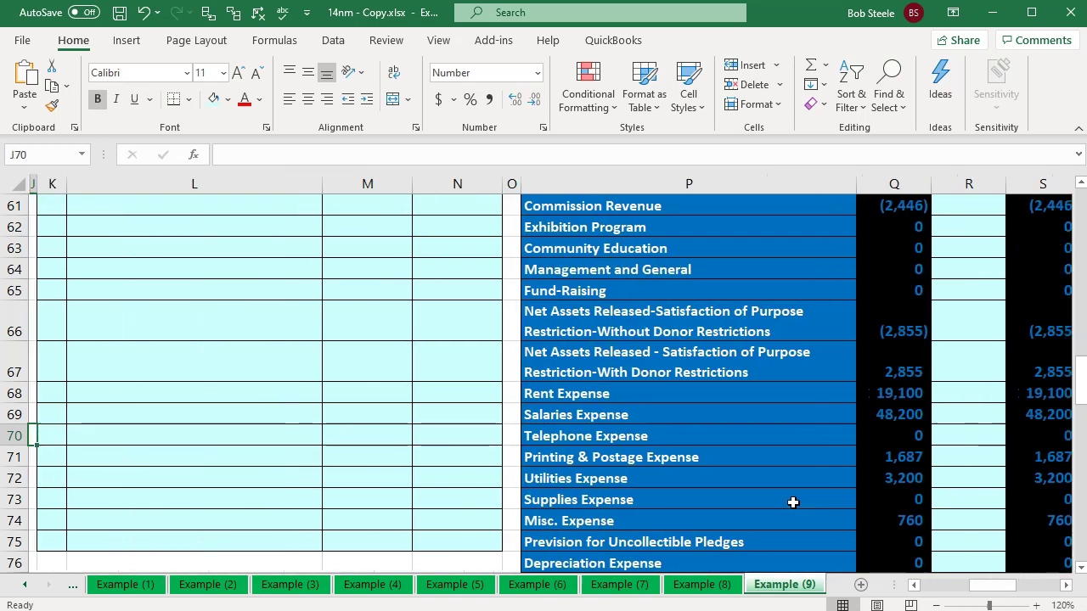
scroll(792, 503, "up", 4)
scroll(792, 502, "up", 1)
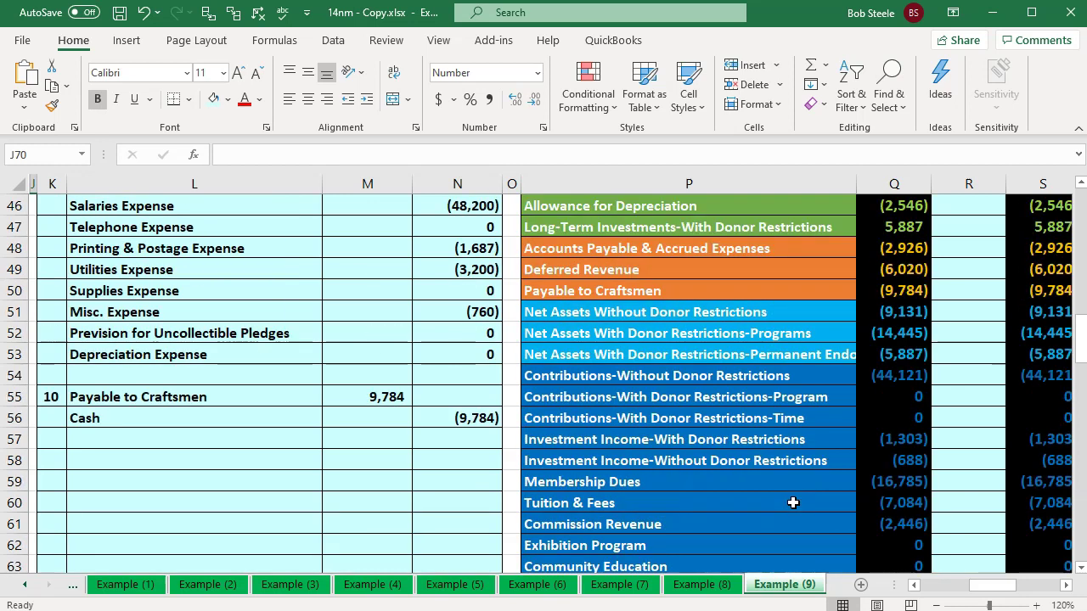
scroll(792, 502, "up", 12)
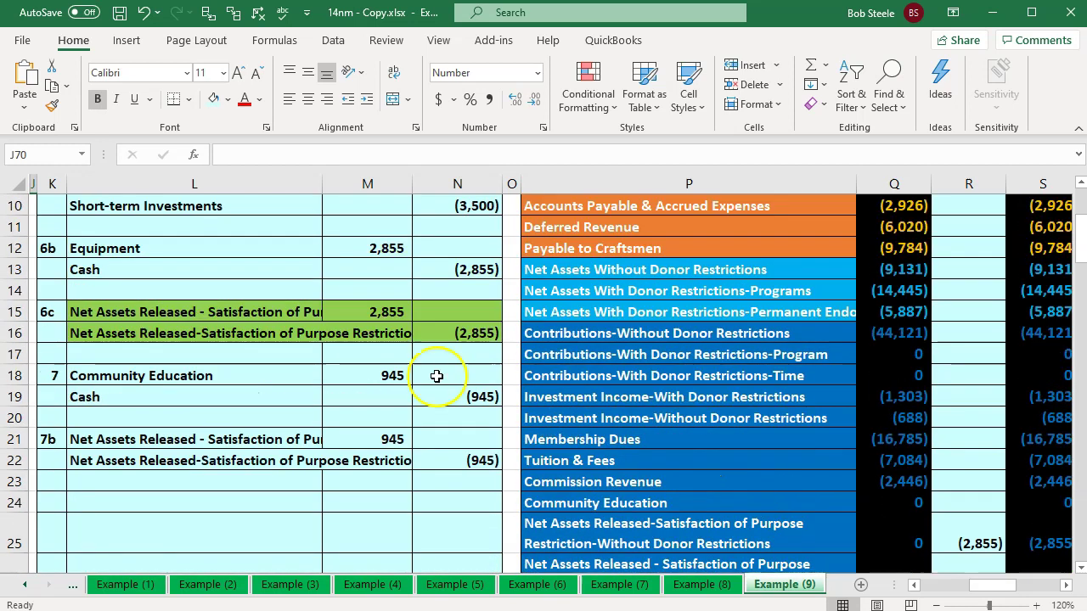
left_click(281, 316)
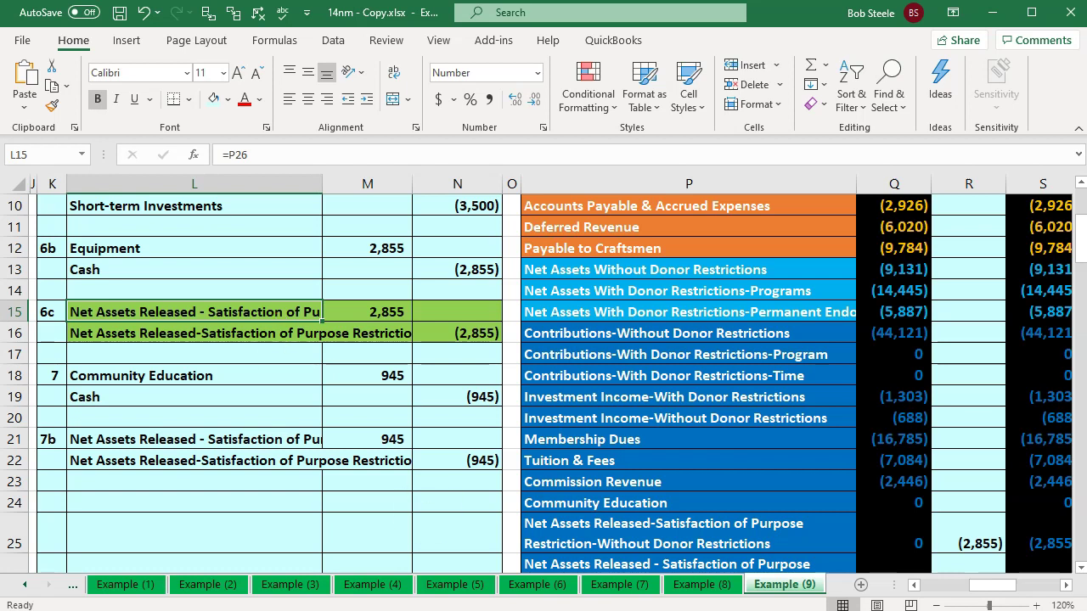
Step: Switch to QuickBooks Desktop and bring up the home page in place of the Trial Balance
key("alt+Tab")
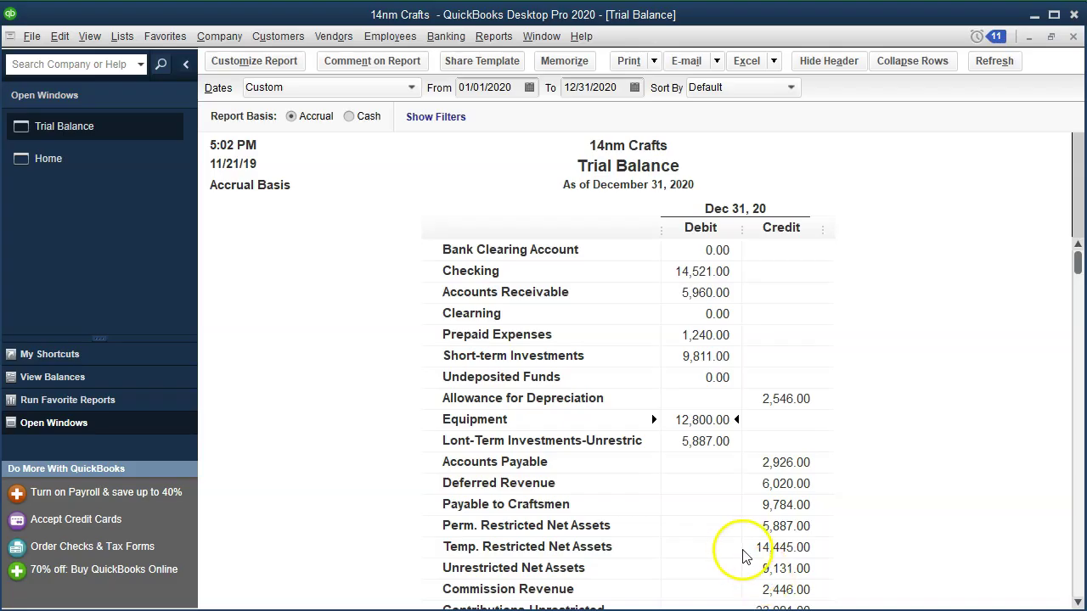
left_click(66, 158)
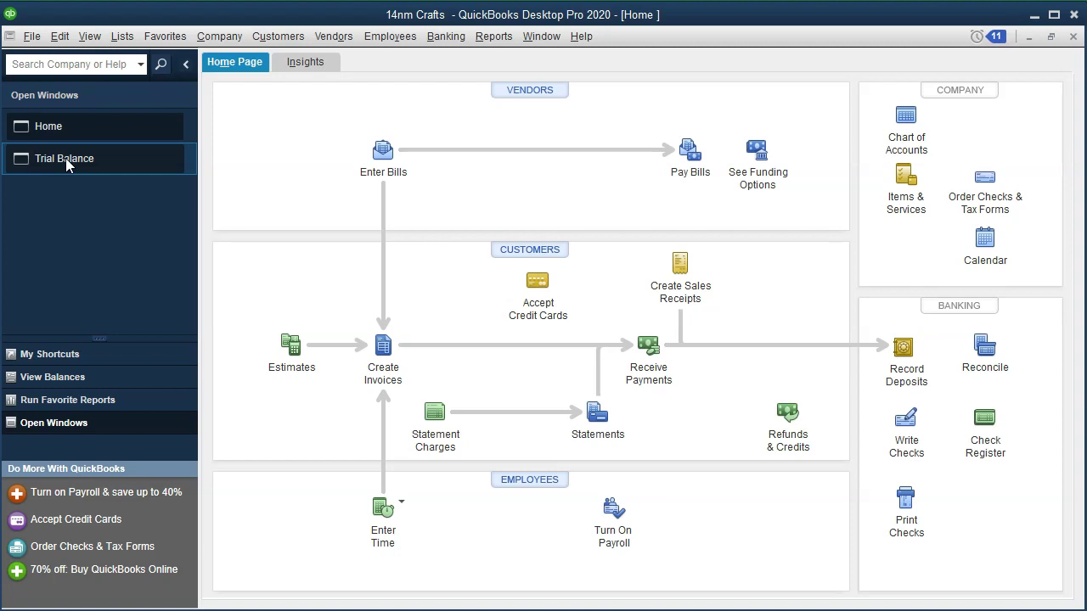
left_click(210, 40)
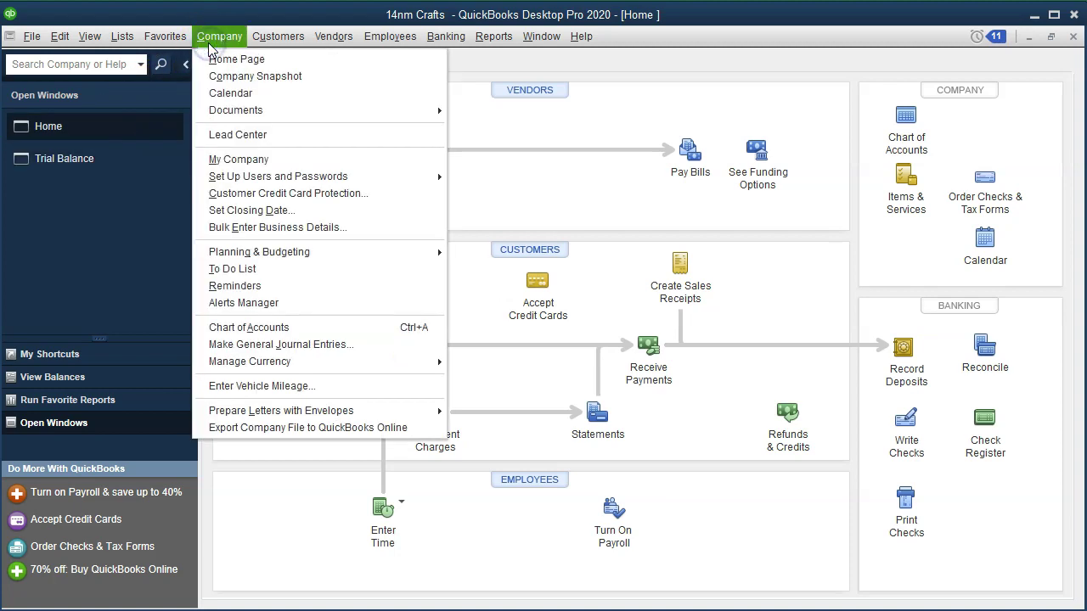
left_click(302, 345)
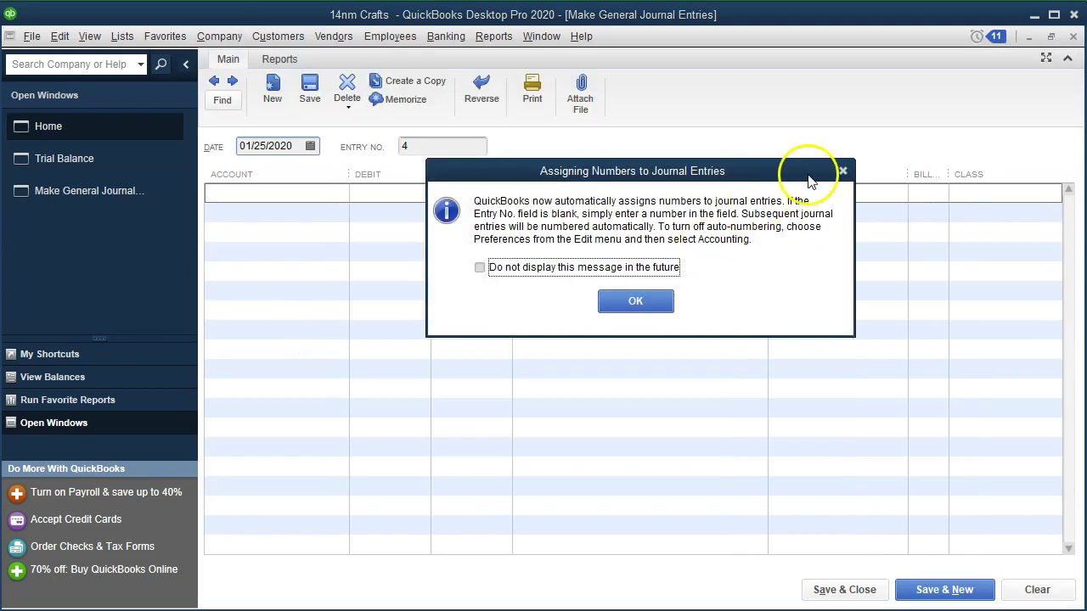
left_click(841, 171)
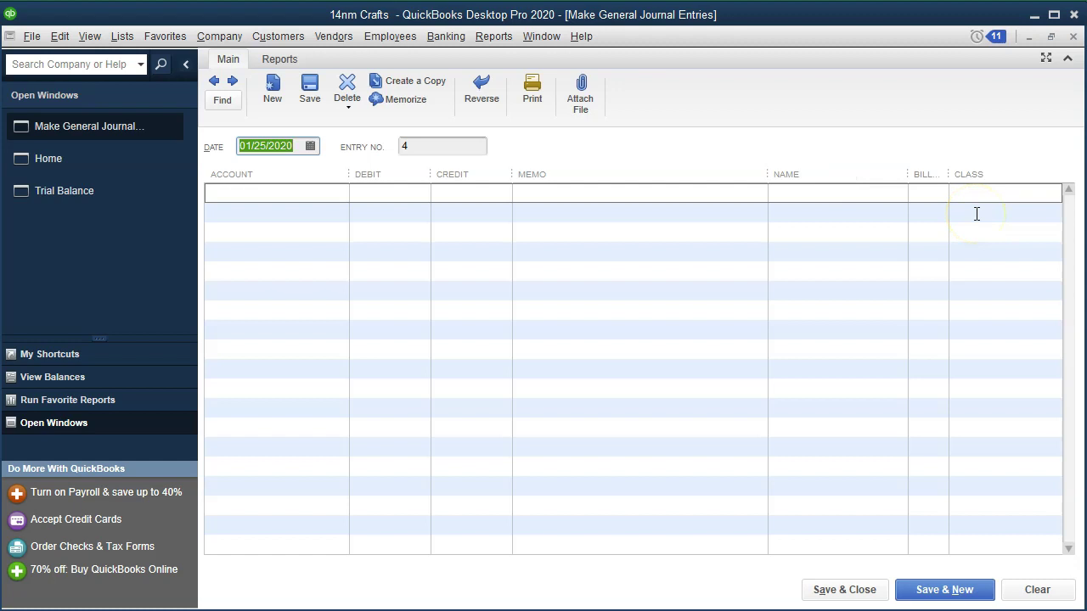
left_click(1074, 38)
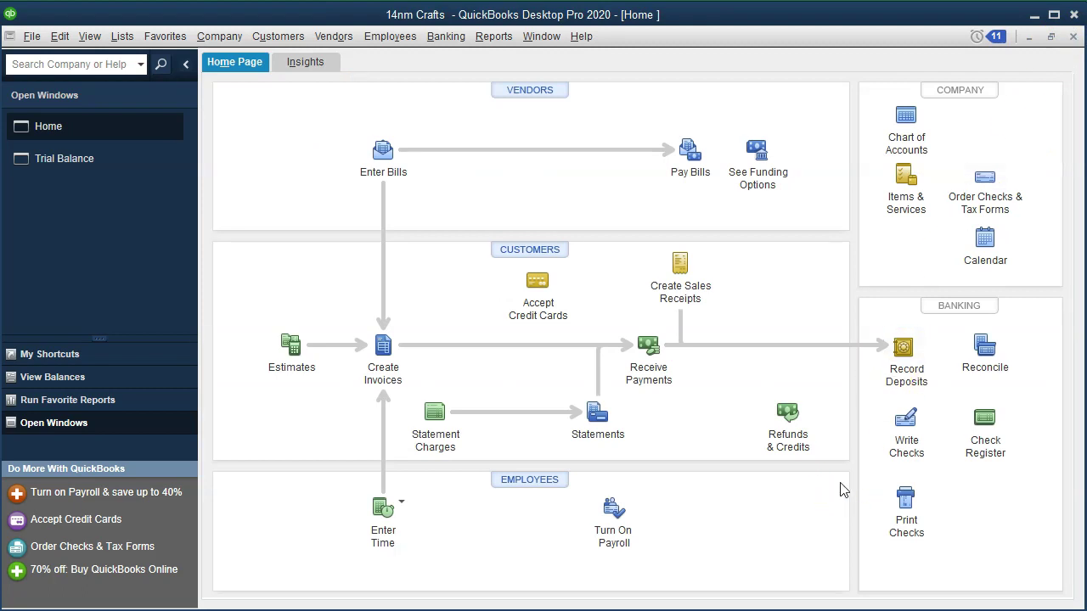
Step: Start a new check drawn on the Bank Clearing Account, leaving the payee and amount unfilled, and go to the first expense line's account
left_click(903, 420)
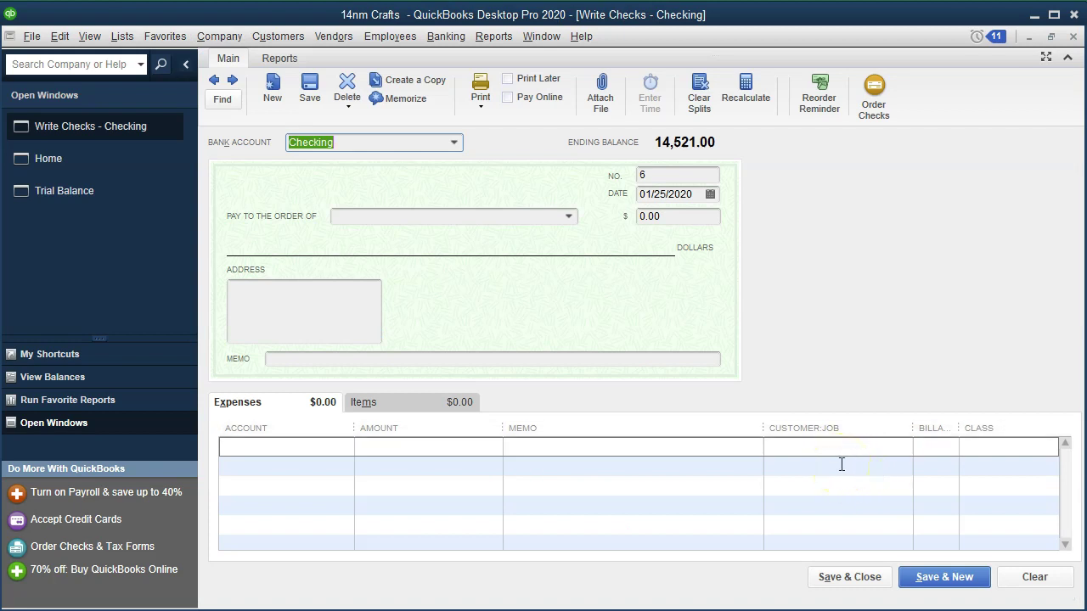
left_click(454, 141)
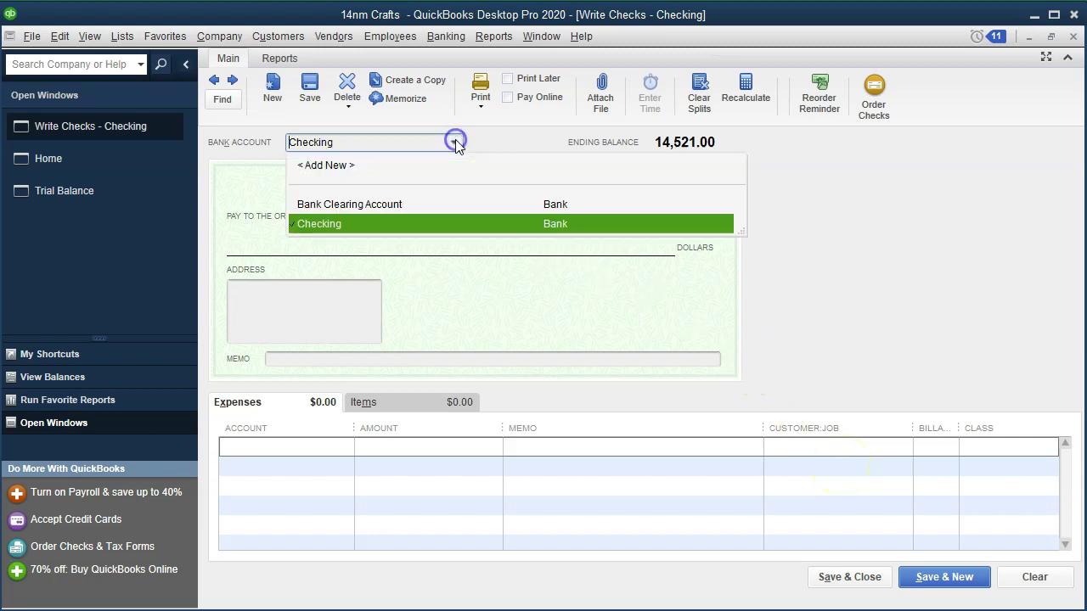
left_click(392, 205)
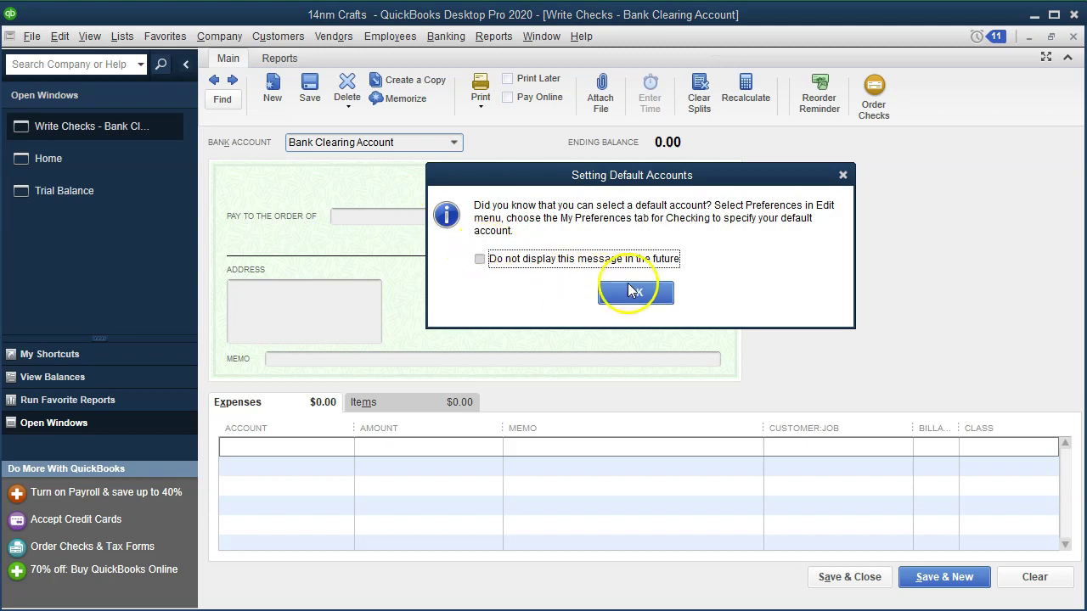
left_click(843, 175)
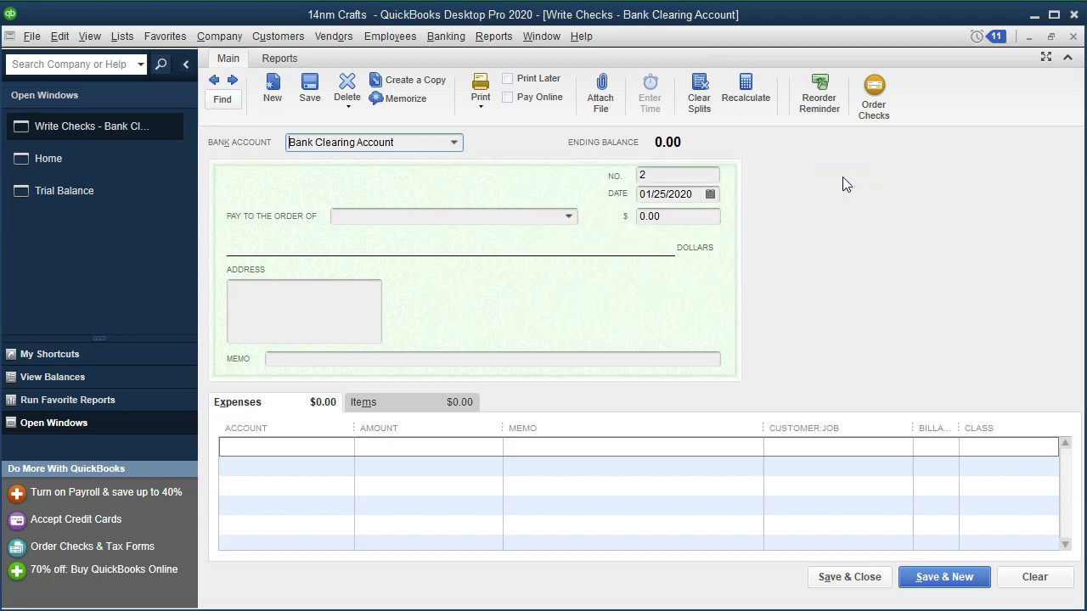
key("Tab")
key("Tab")
key("Tab")
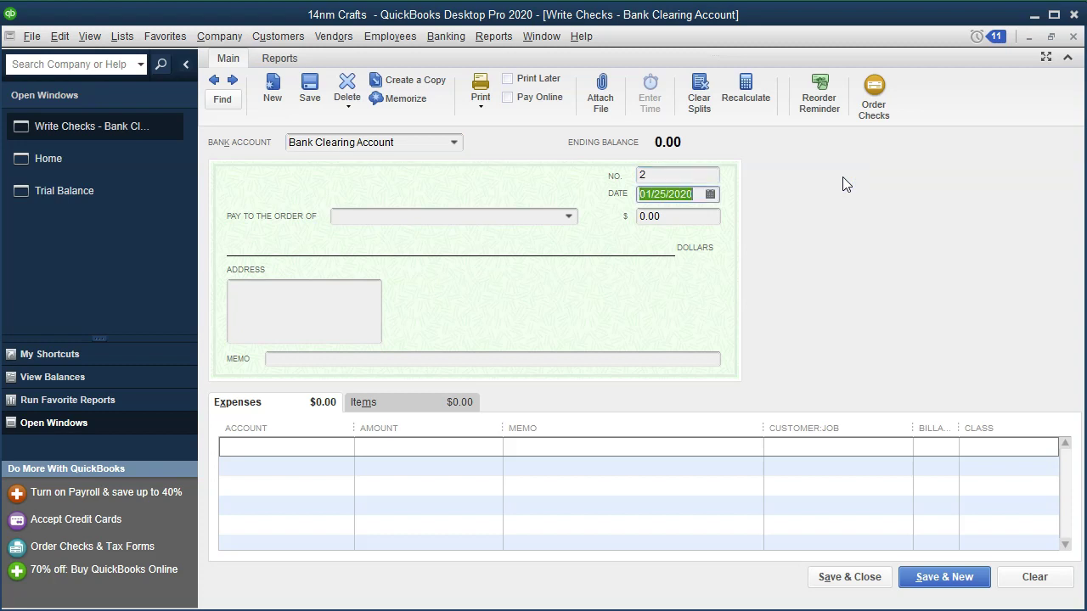
key("Tab")
key("Tab")
key("Tab")
key("Tab")
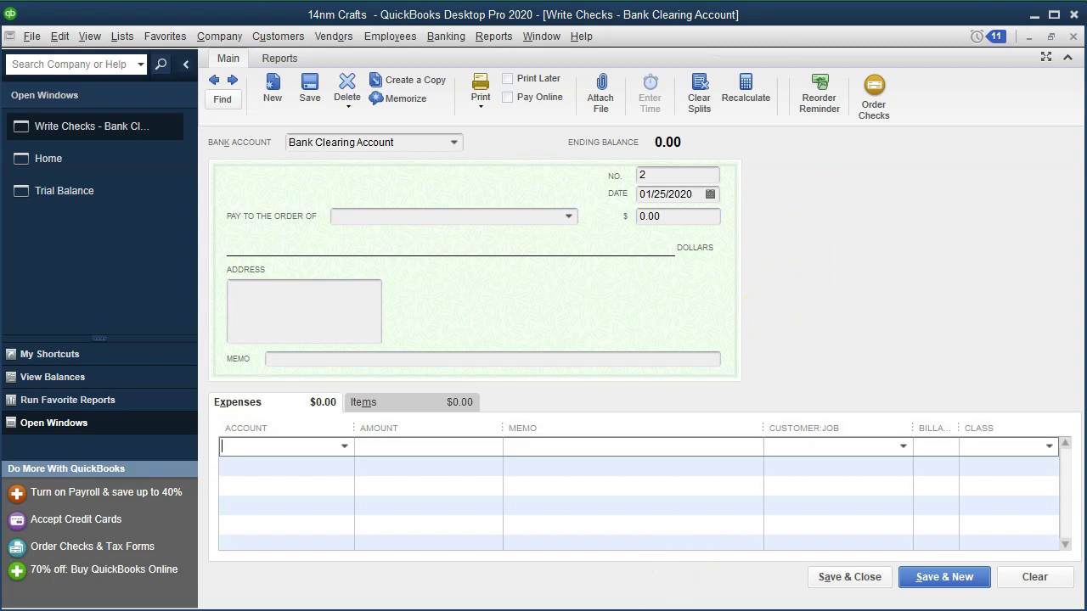
Step: Copy "Net Assets Released" from the account name in Excel cell P25 into the first expense line's account on the QuickBooks check
key("alt+Tab")
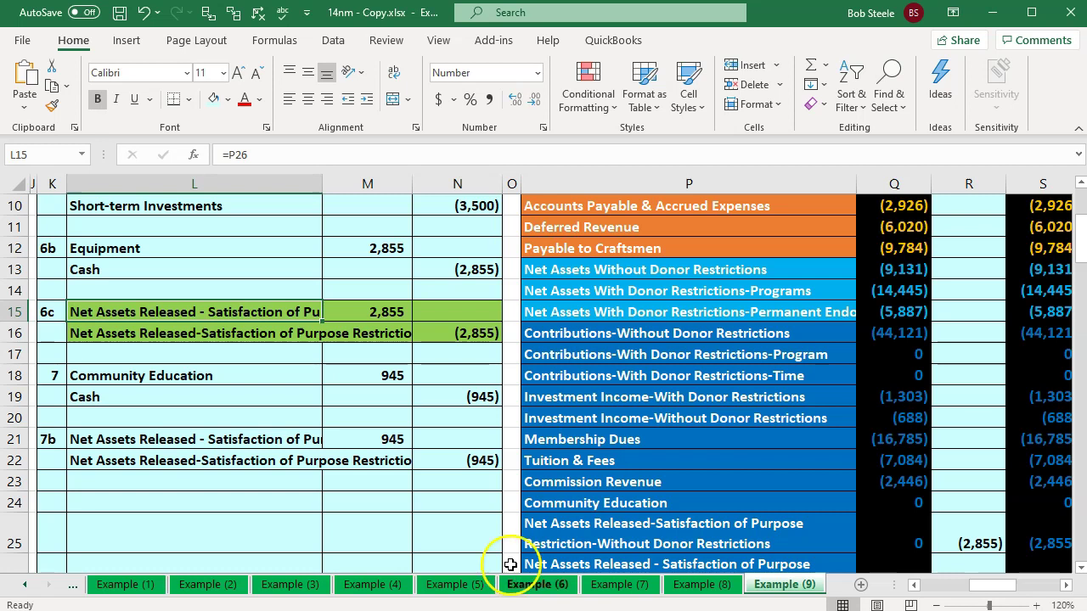
double_click(196, 312)
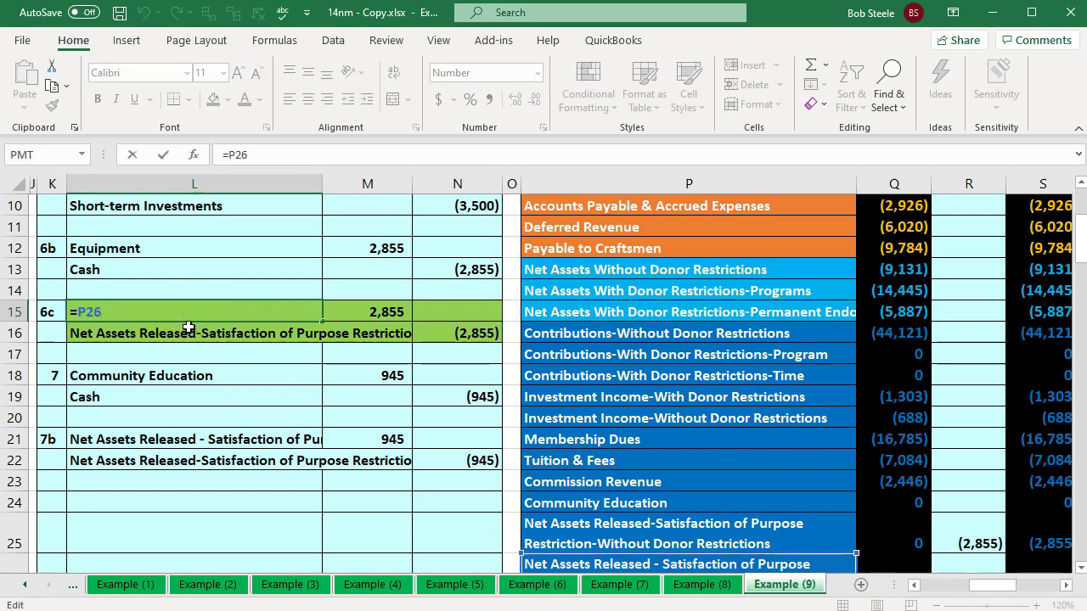
key("Return")
left_click(655, 357)
scroll(661, 361, "down", 2)
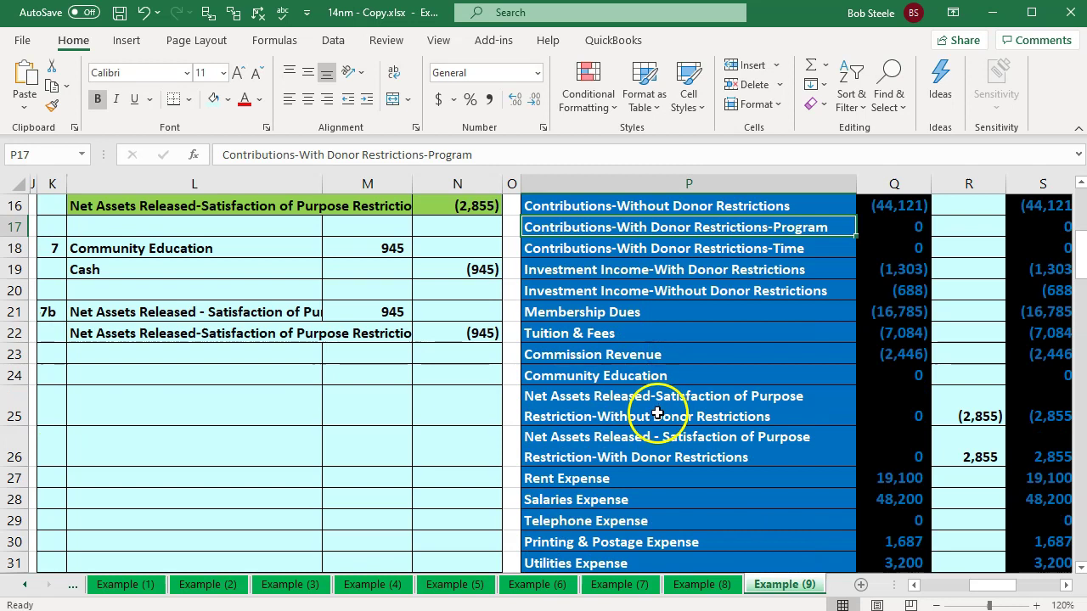
double_click(645, 396)
left_click_drag(645, 397, 498, 371)
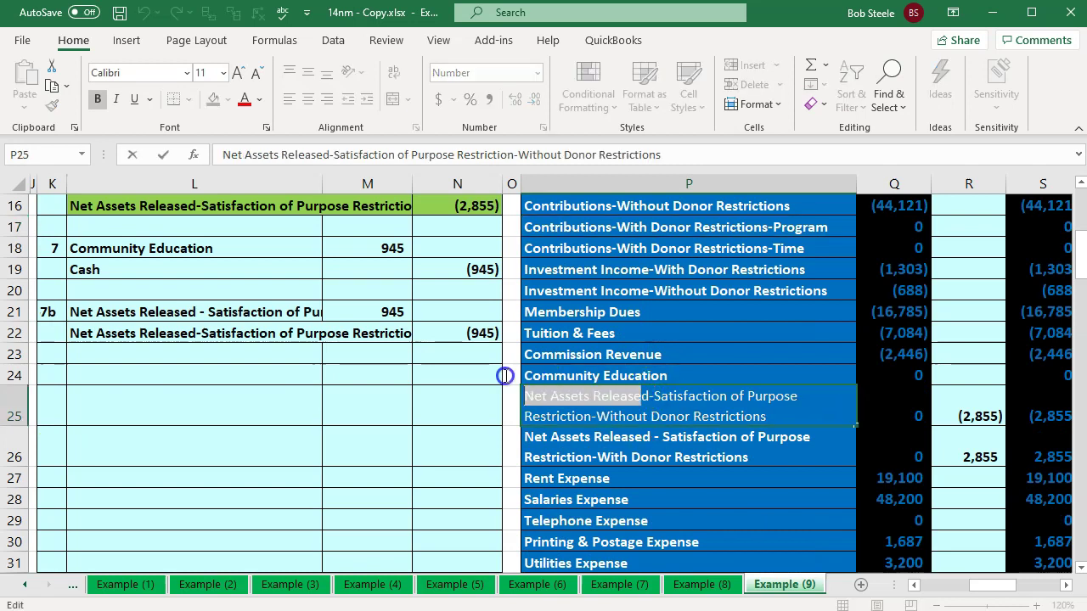
key("Escape")
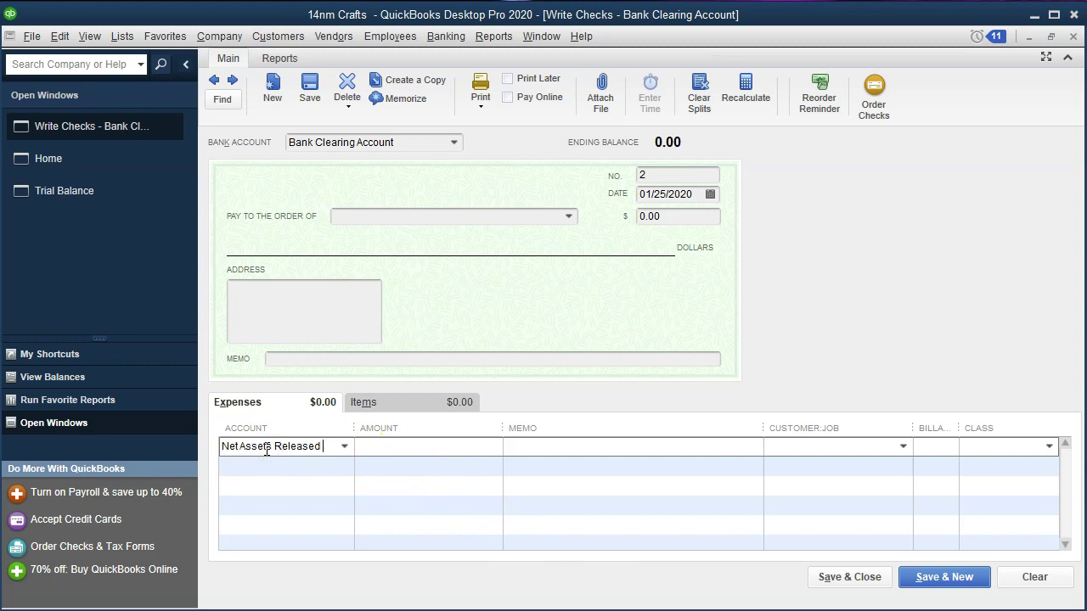
Step: Complete the first expense line's account name as "Net Assets Released Unrestricted" and set up the new account with the Income type
type("Un")
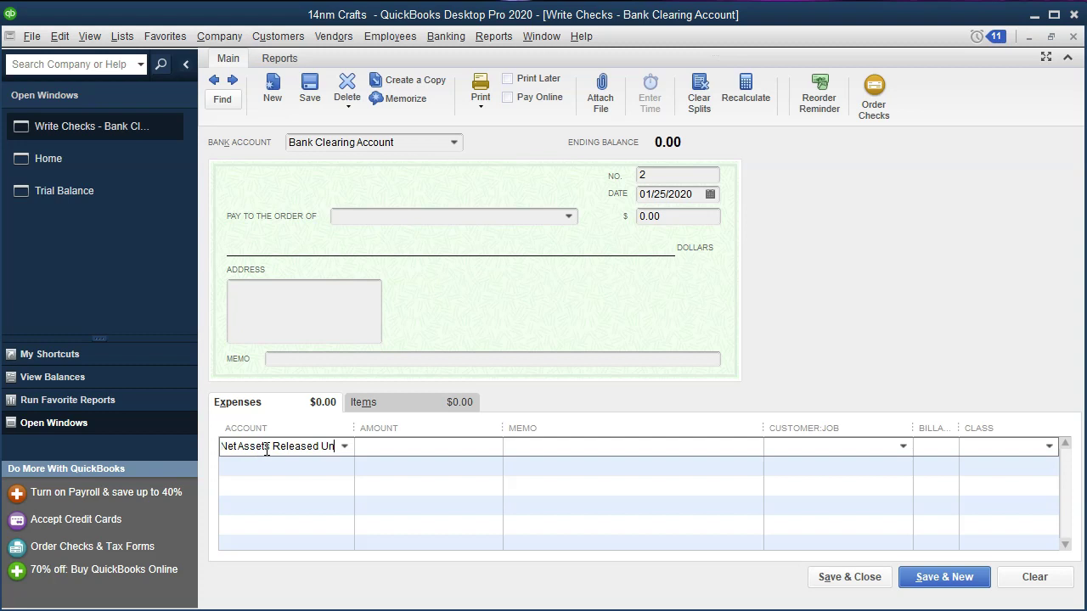
type("restricted")
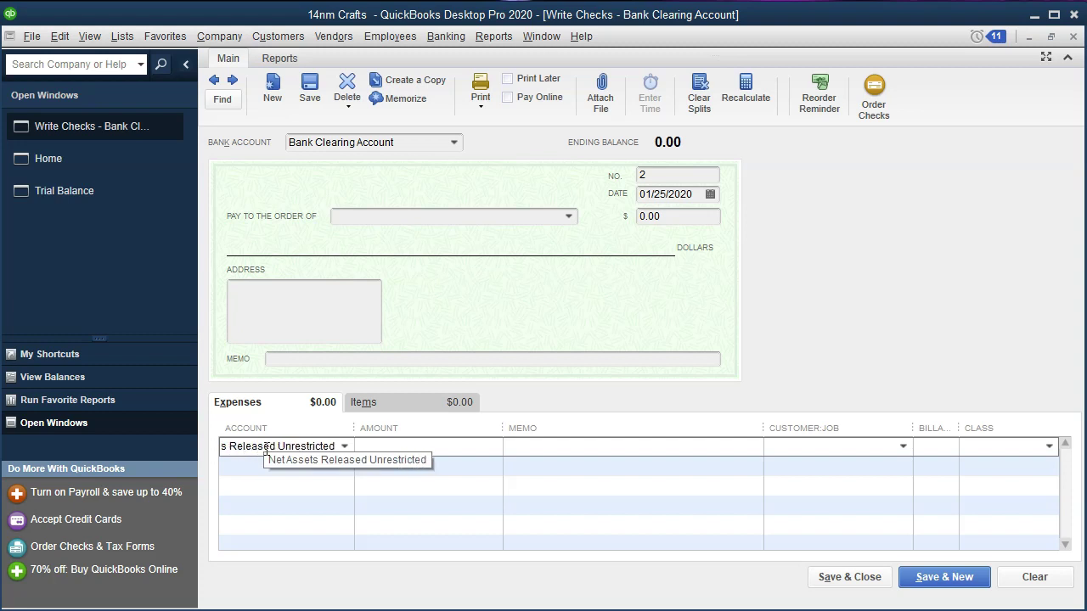
key("Tab")
left_click(500, 132)
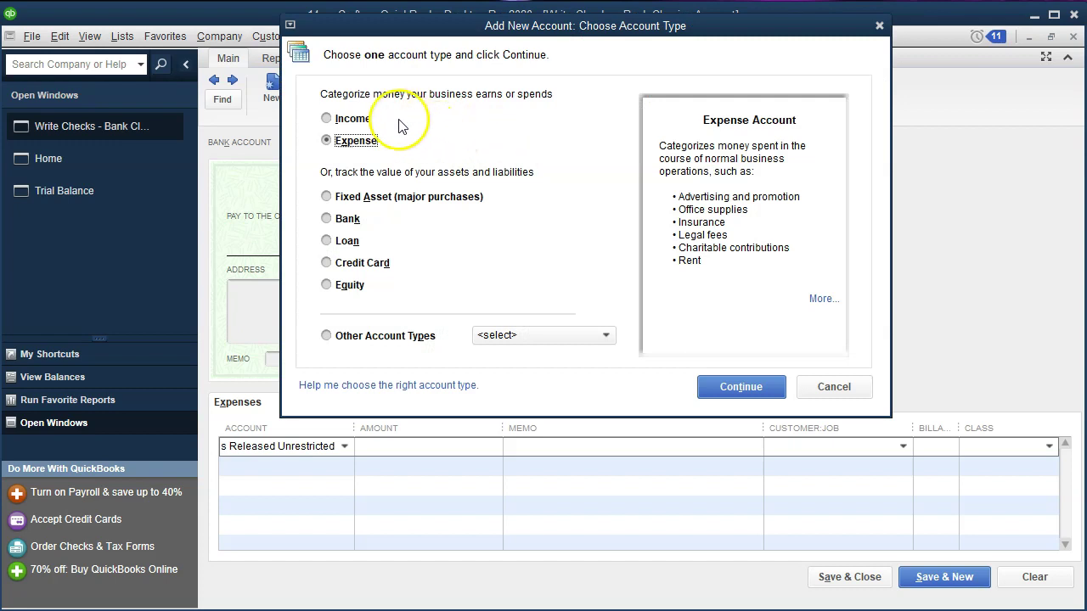
left_click(353, 118)
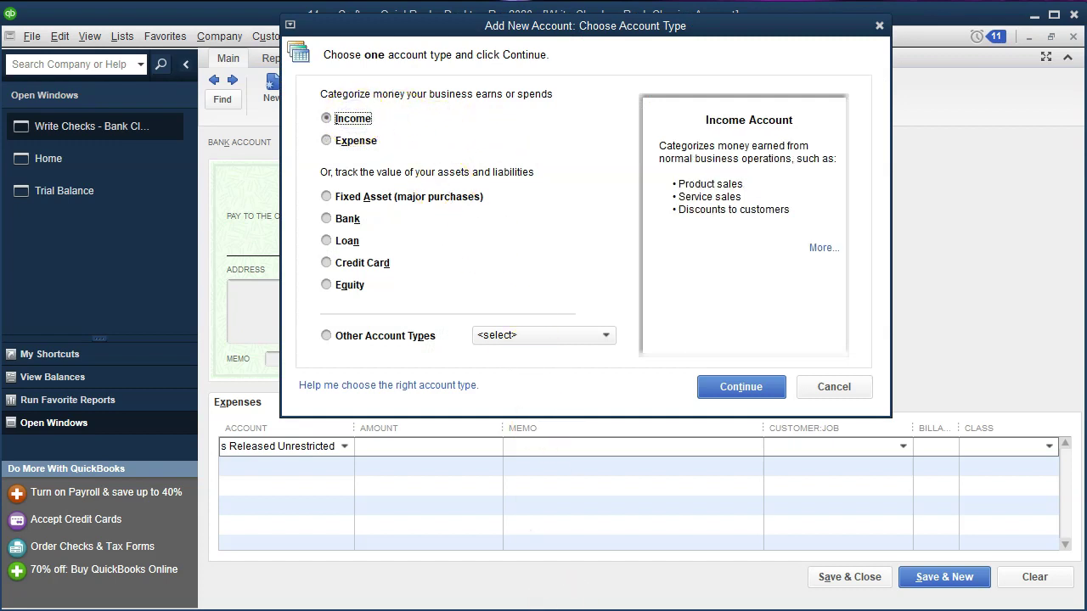
Step: Switch to the Excel worksheet and examine how the Statement of Activities presents the Net Assets Released from Restriction line in row 70
key("alt+Tab")
left_click(662, 448)
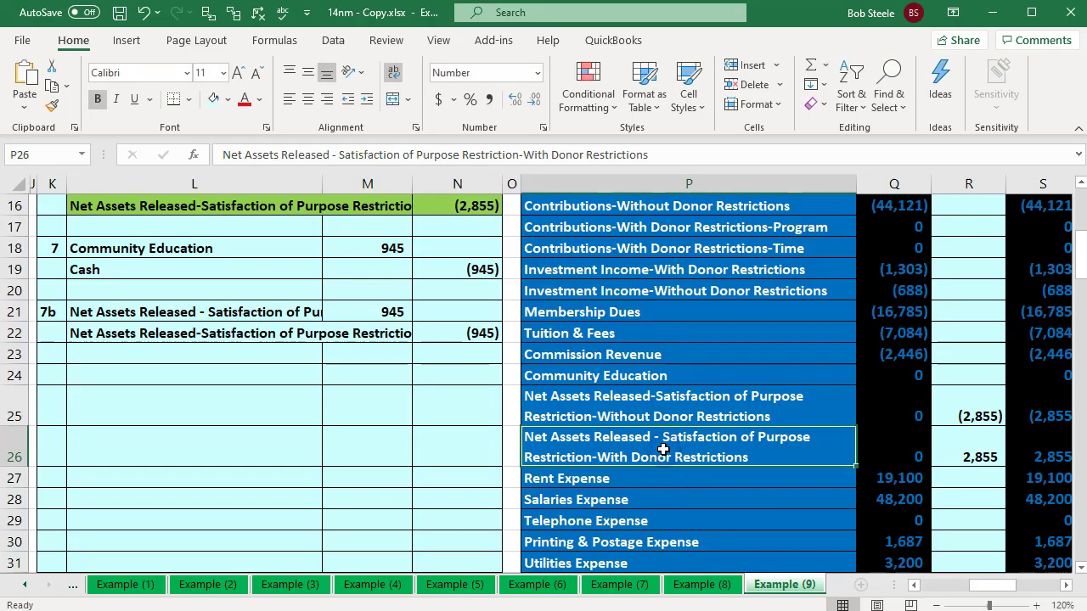
key("Right")
key("Right")
key("Right")
key("Right")
key("Right")
key("Right")
key("Right")
key("Right")
scroll(662, 448, "down", 3)
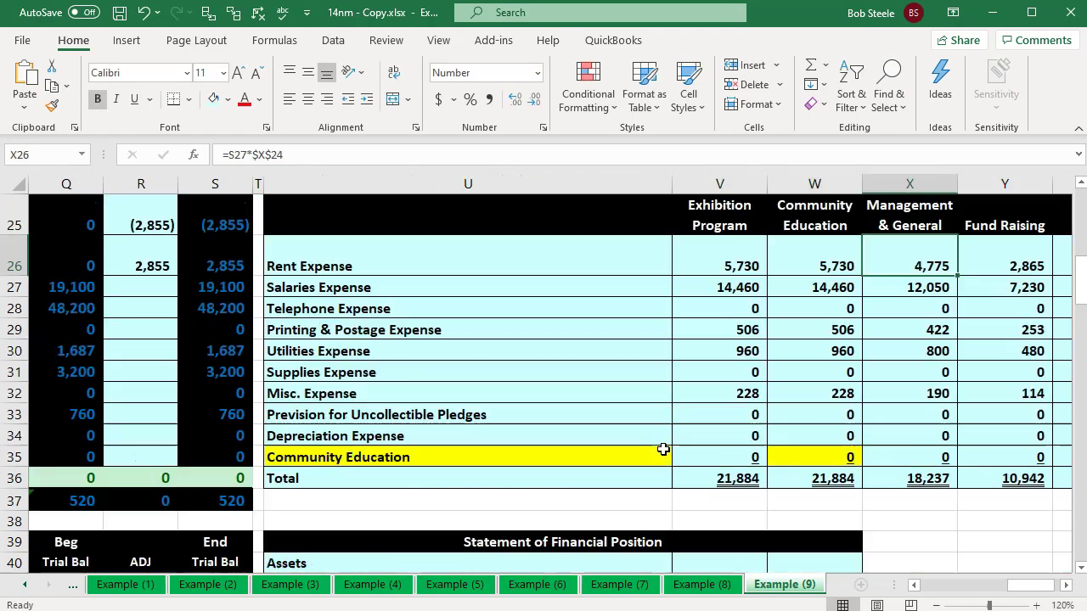
scroll(662, 448, "down", 10)
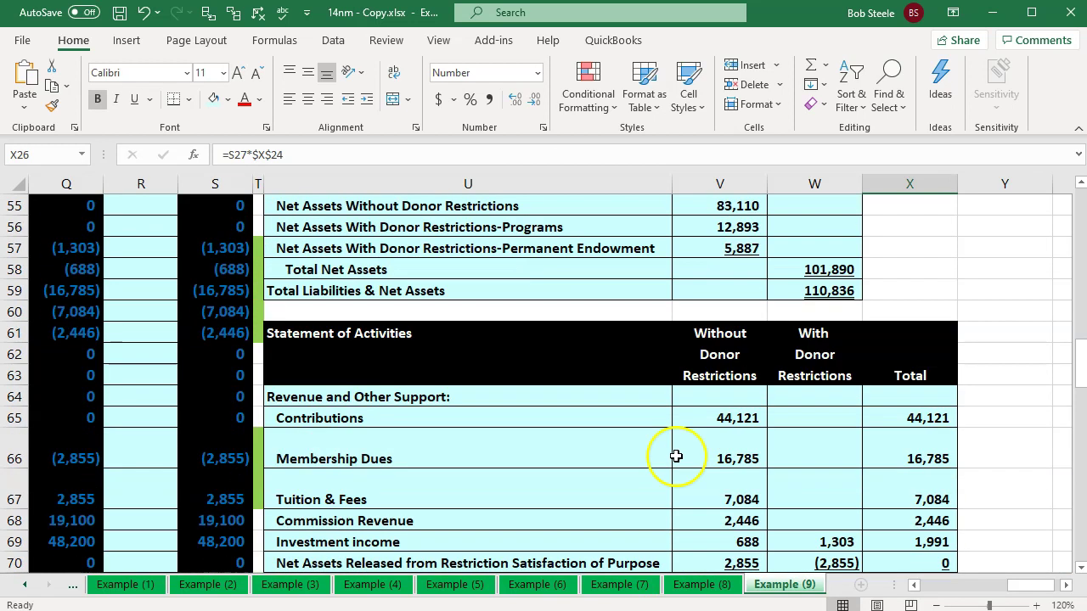
scroll(676, 457, "down", 1)
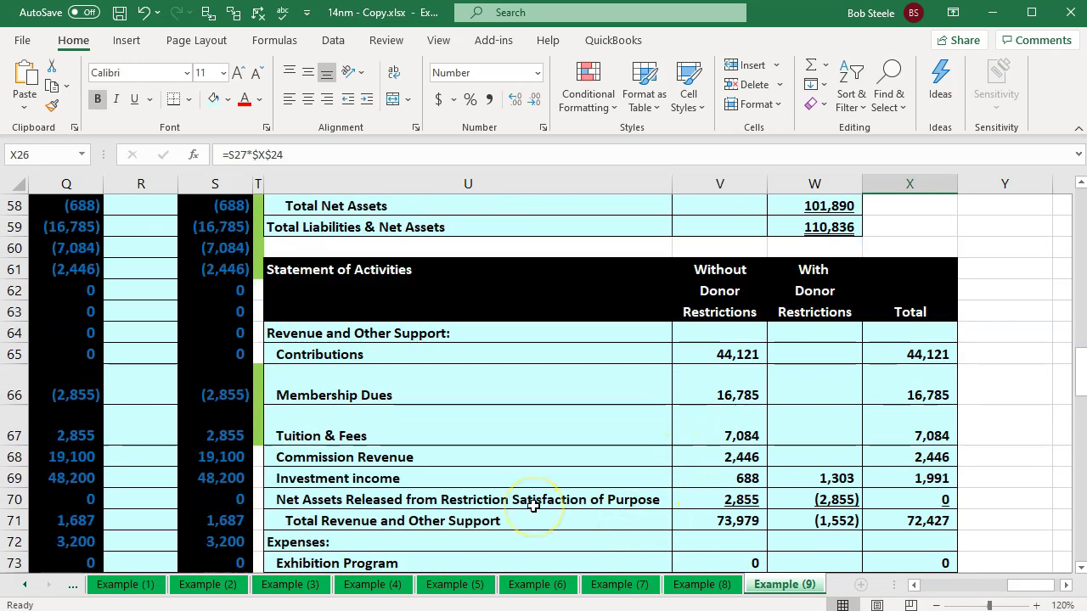
scroll(533, 506, "down", 1)
left_click(564, 438)
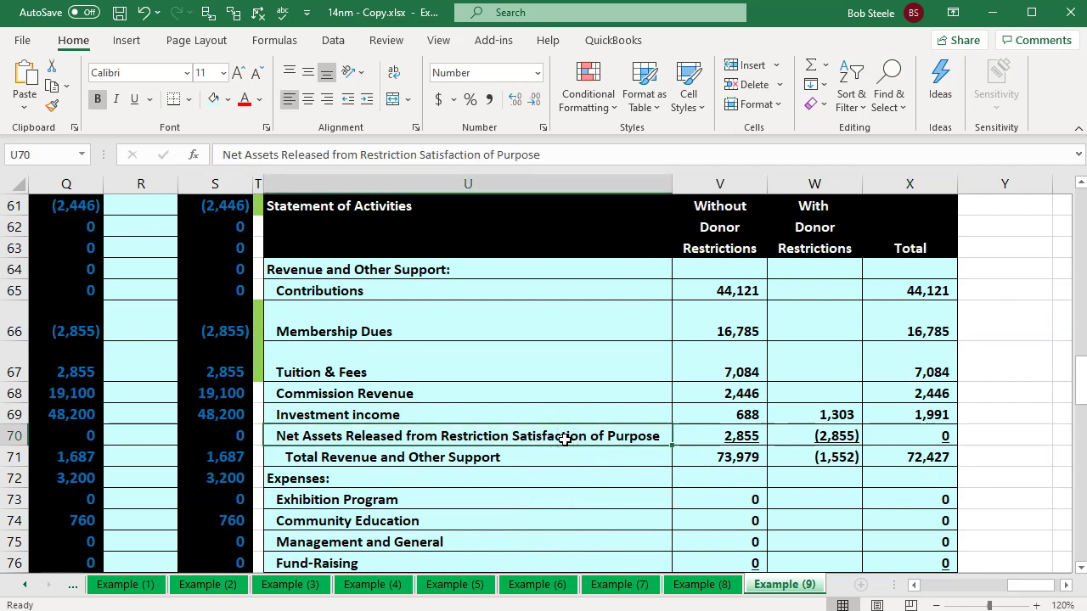
scroll(565, 439, "down", 3)
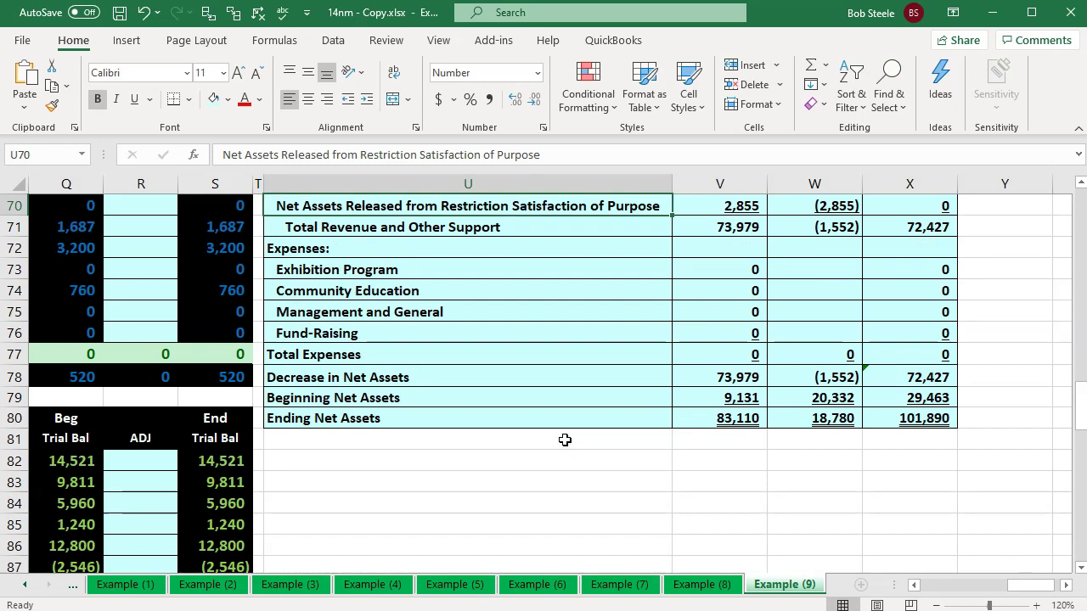
scroll(565, 439, "up", 2)
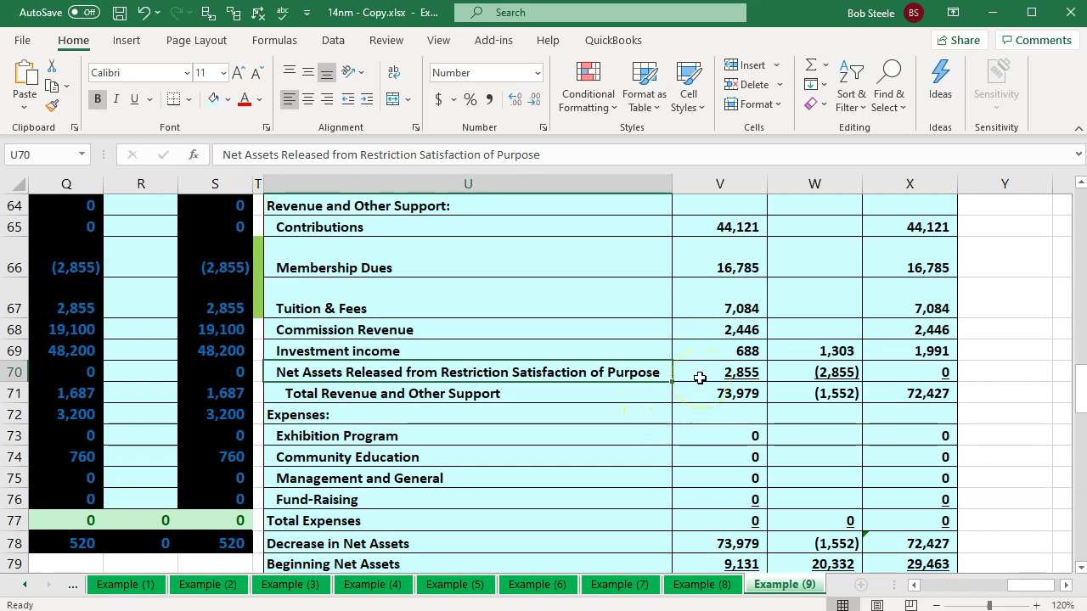
Step: Return to QuickBooks, save the new income account without optional details, and widen the check's account column to show its name
left_click(708, 610)
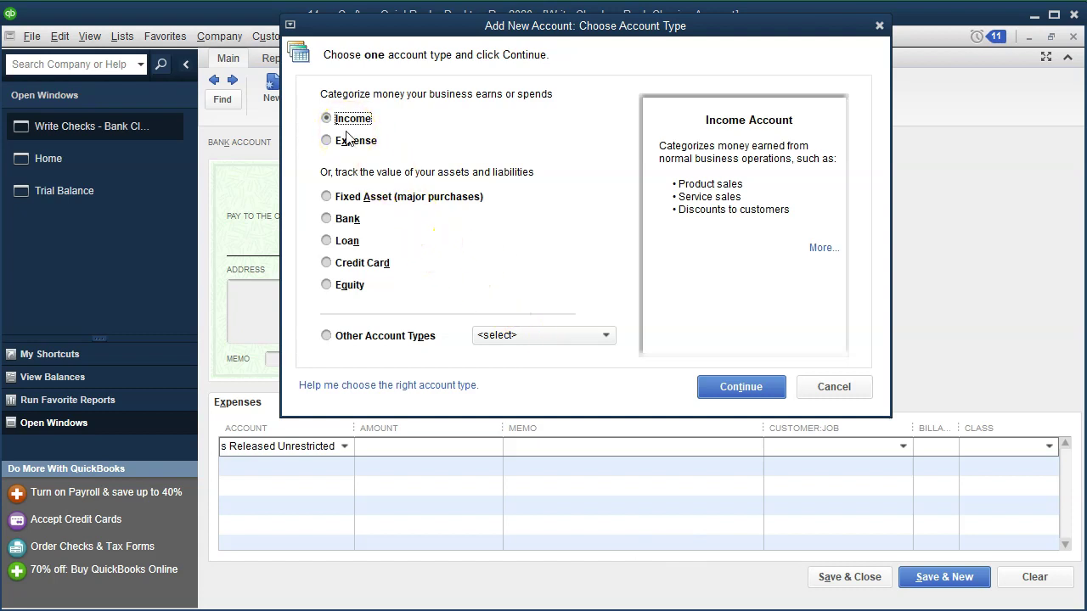
left_click(744, 388)
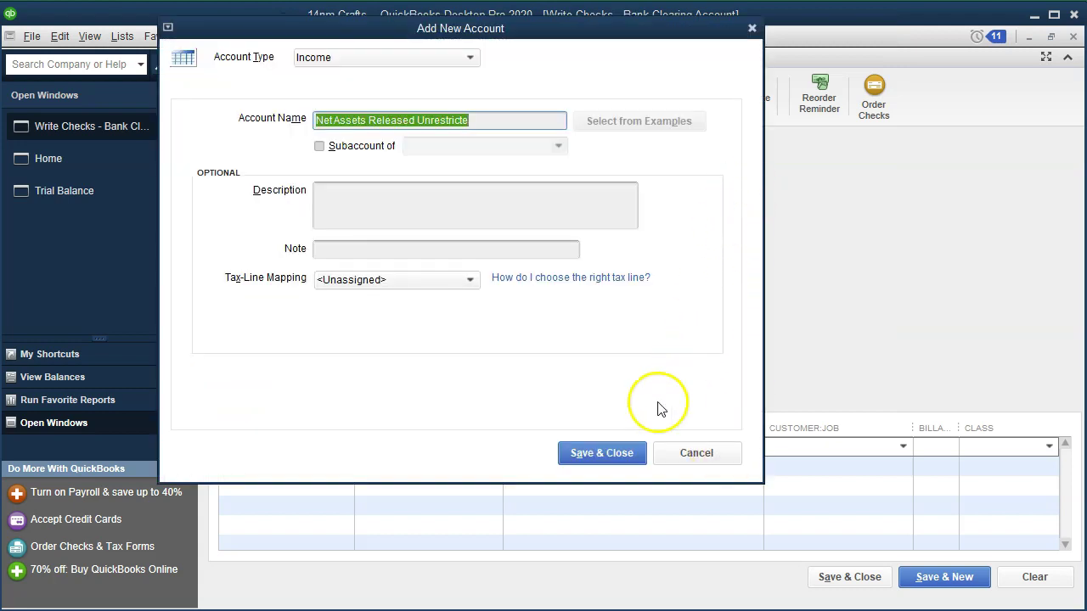
left_click(602, 453)
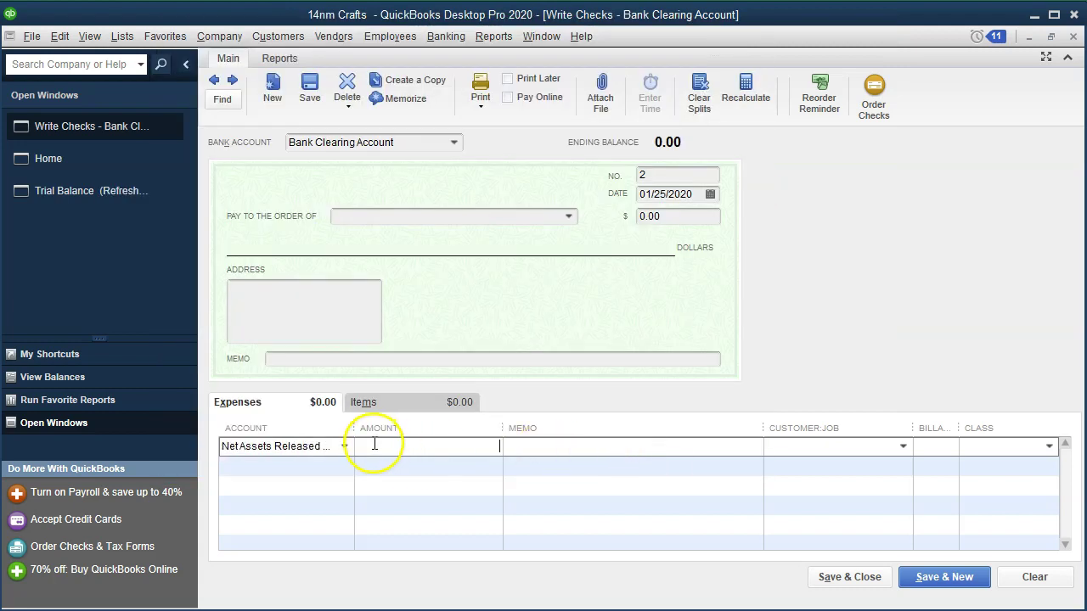
left_click_drag(354, 432, 437, 425)
left_click(498, 445)
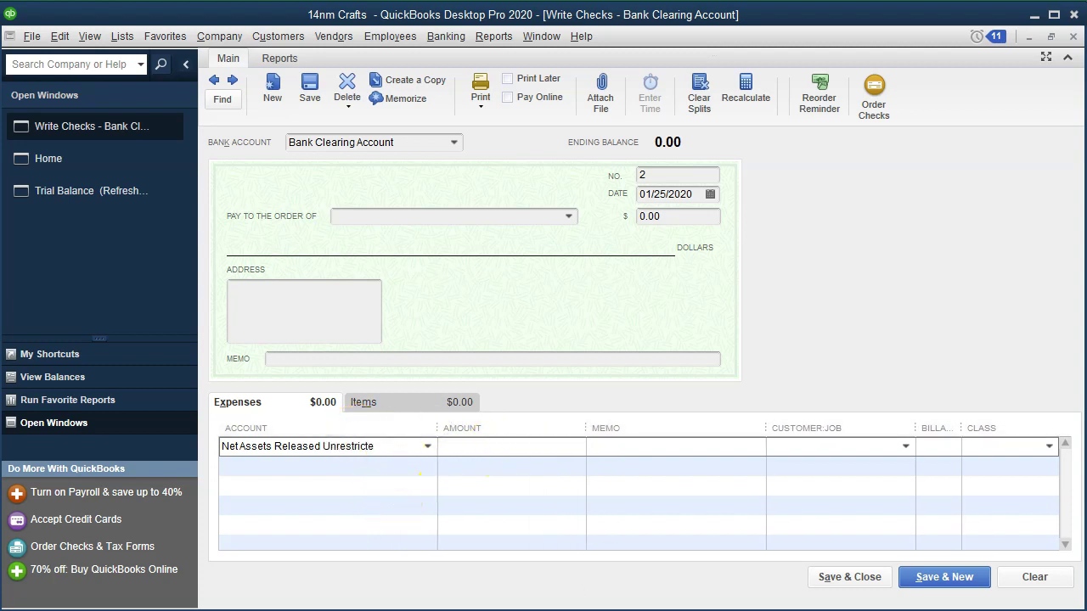
Step: Switch to the Excel worksheet and select the debit amount of journal entry 6c in M15 for review
key("alt+Tab")
left_click(550, 467)
key("Left")
key("Left")
key("Left")
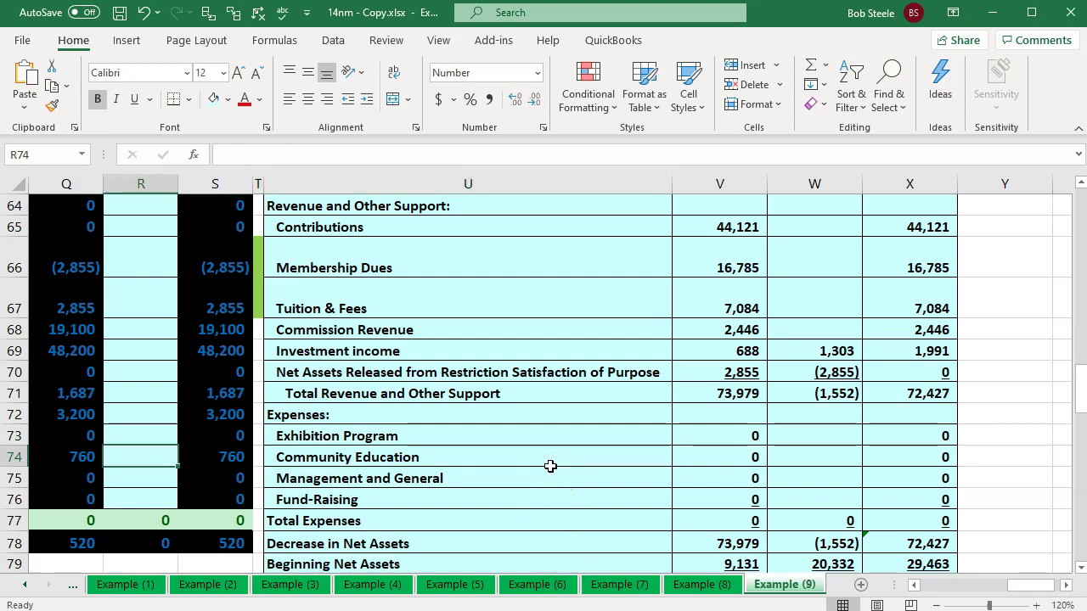
key("Left")
key("Left")
key("Left")
key("Left")
key("Left")
key("Left")
key("Left")
key("Left")
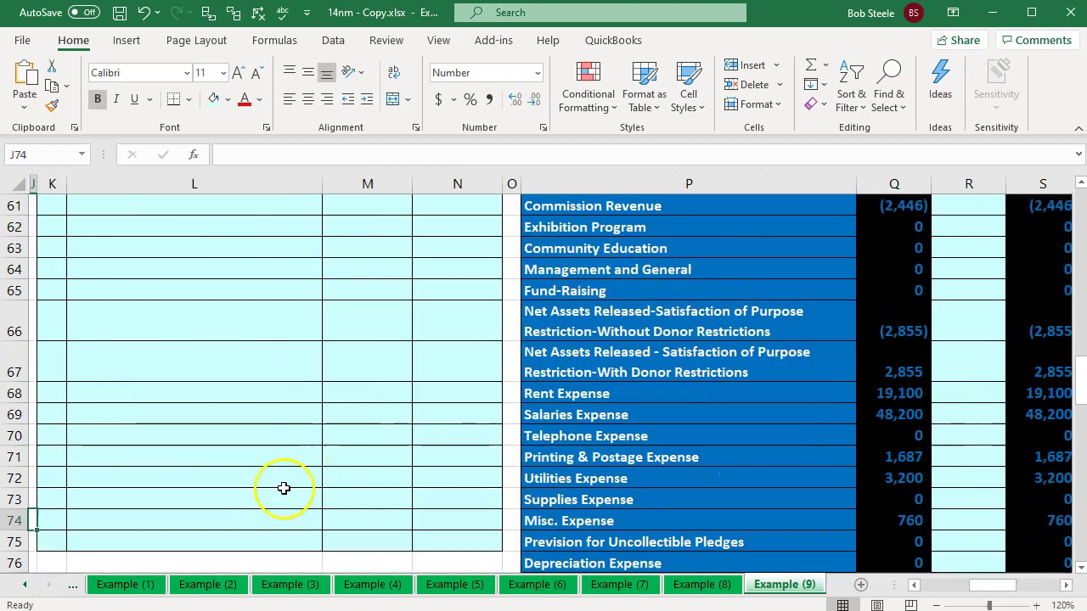
scroll(284, 488, "up", 18)
left_click(387, 377)
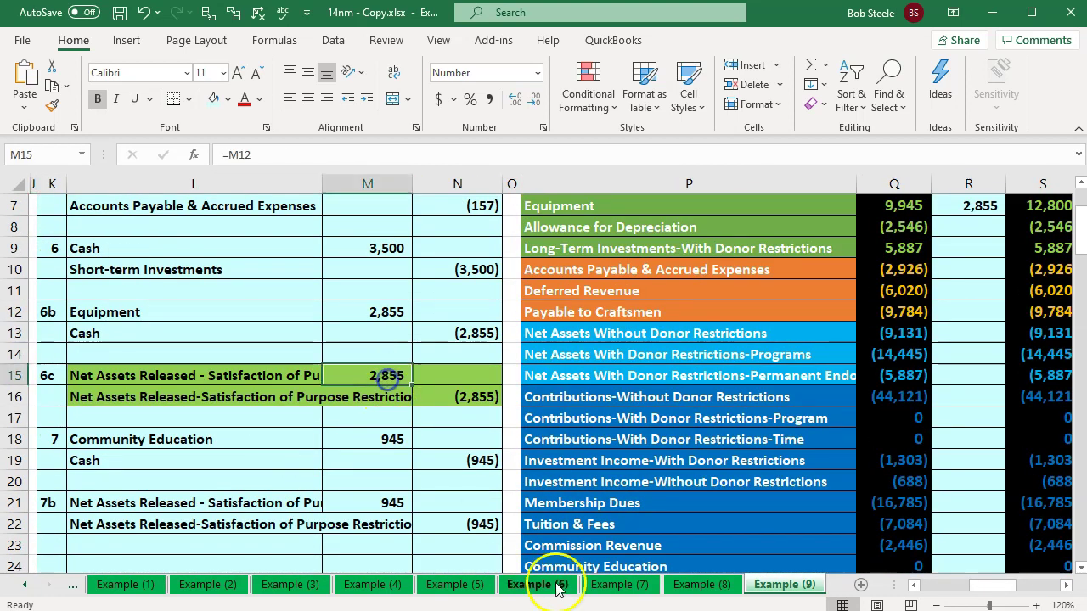
Step: Return to the QuickBooks check and enter 2855 as the amount of the Net Assets Released Unrestricted line
key("alt+Tab")
left_click(490, 445)
type("2855")
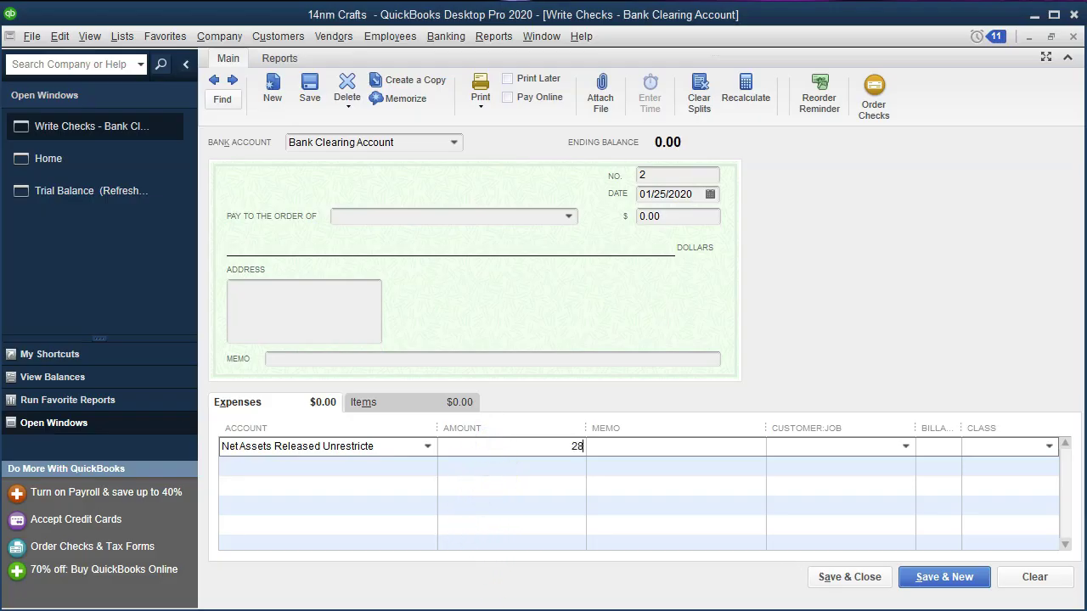
key("Tab")
key("Tab")
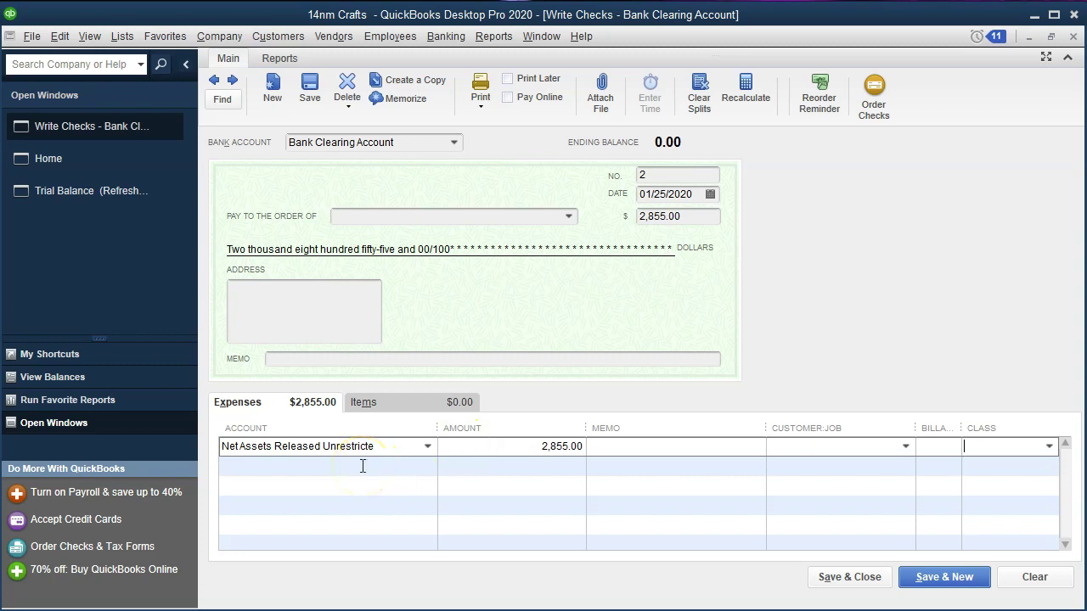
Step: Assign the Fund Rasing class under Unrestricted to the first expense line, widen the class column, and go to the second line's account
left_click(1049, 446)
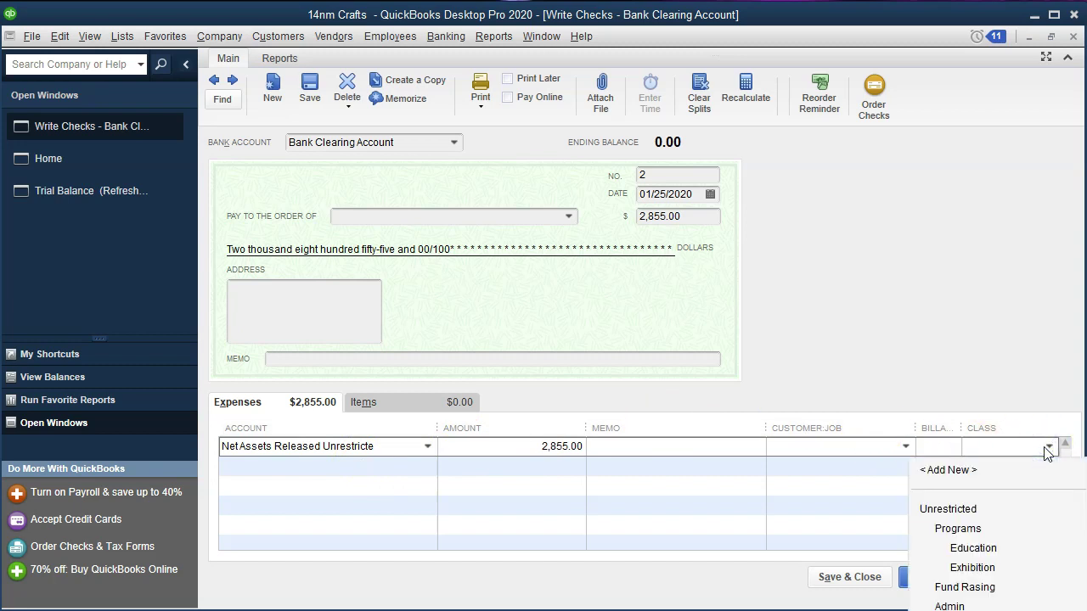
left_click(969, 589)
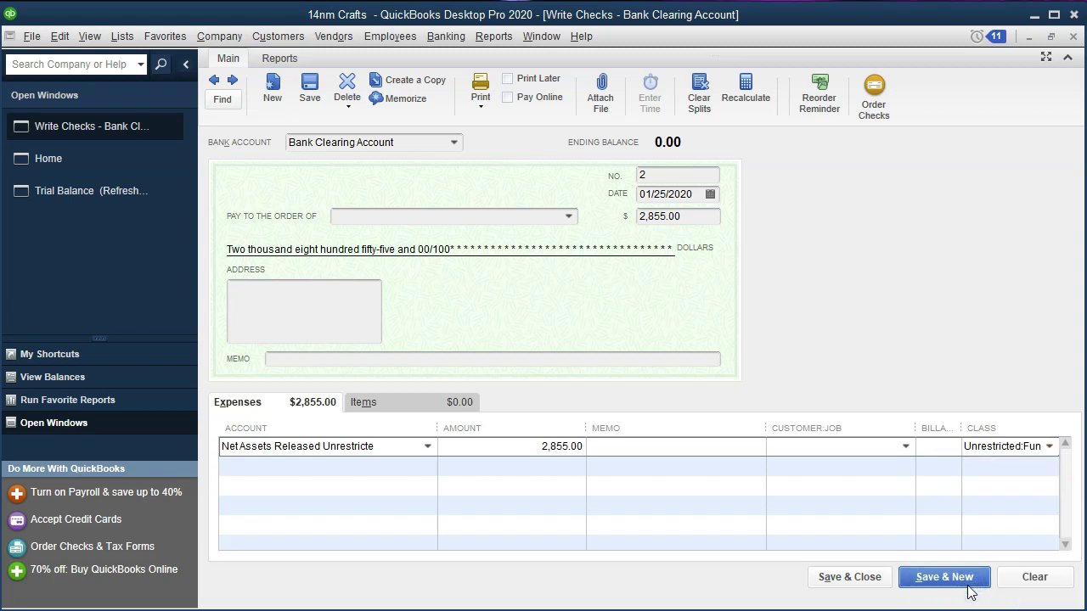
left_click_drag(958, 428, 941, 429)
key("Tab")
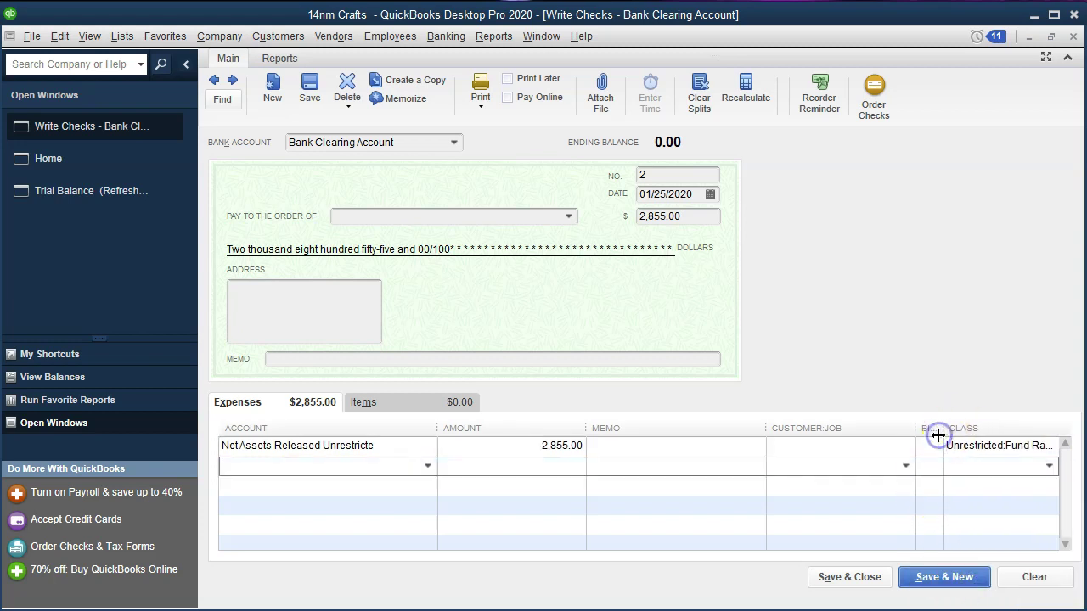
Step: Add "Net Assets Released Restricted" as a new Income account on the second expense line and save it
type("Net Assets Released")
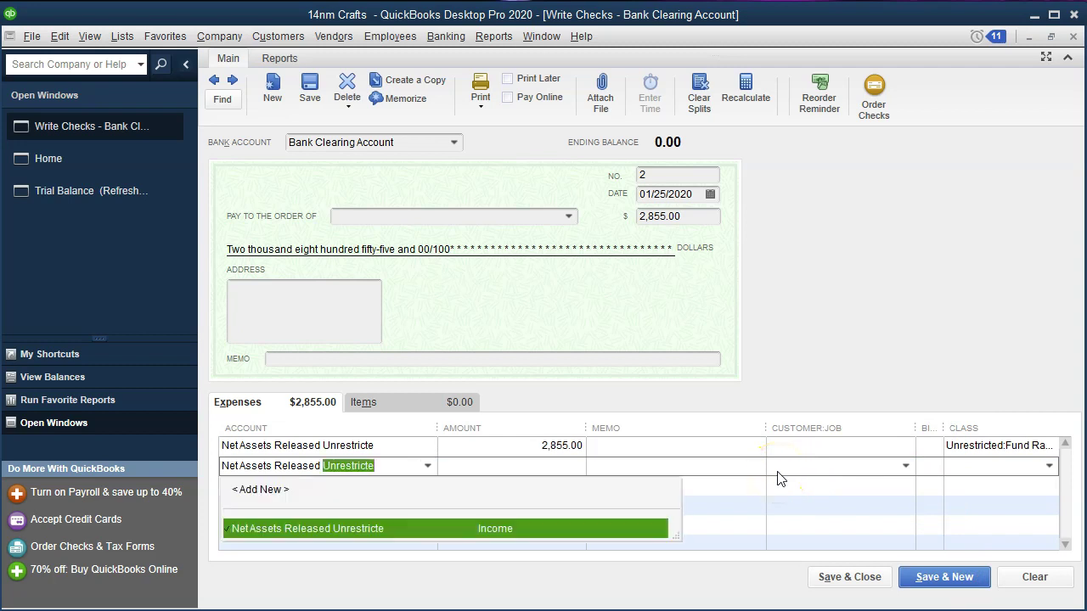
type("Restricted")
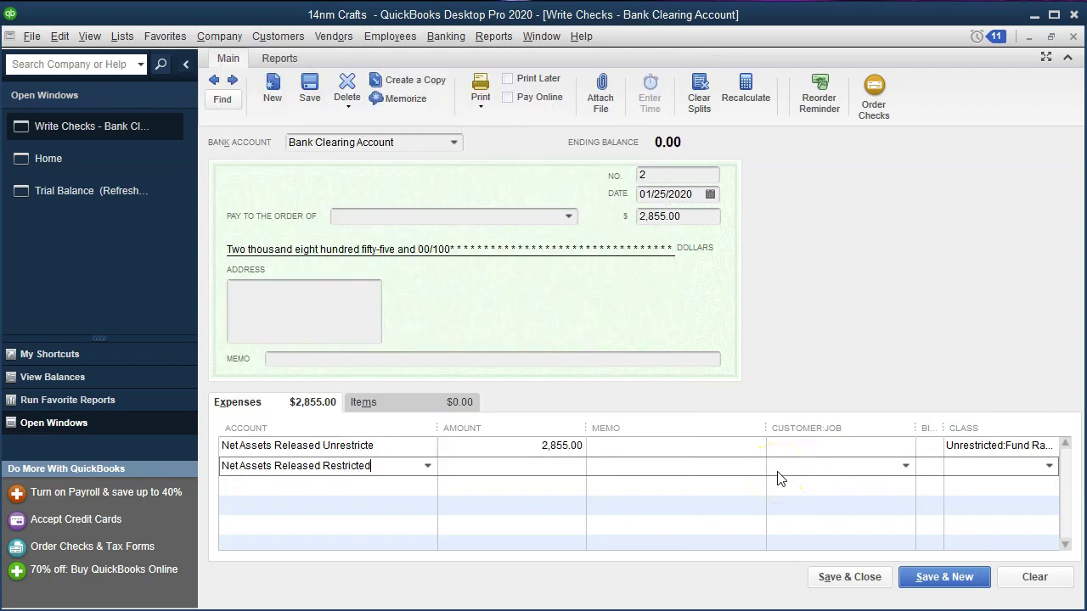
key("Tab")
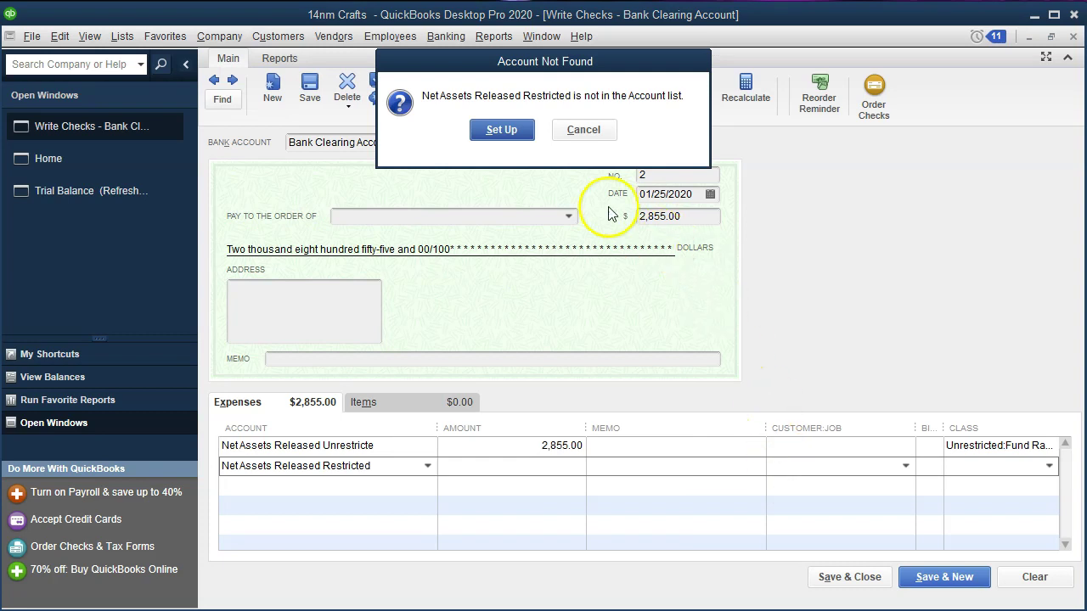
left_click(508, 135)
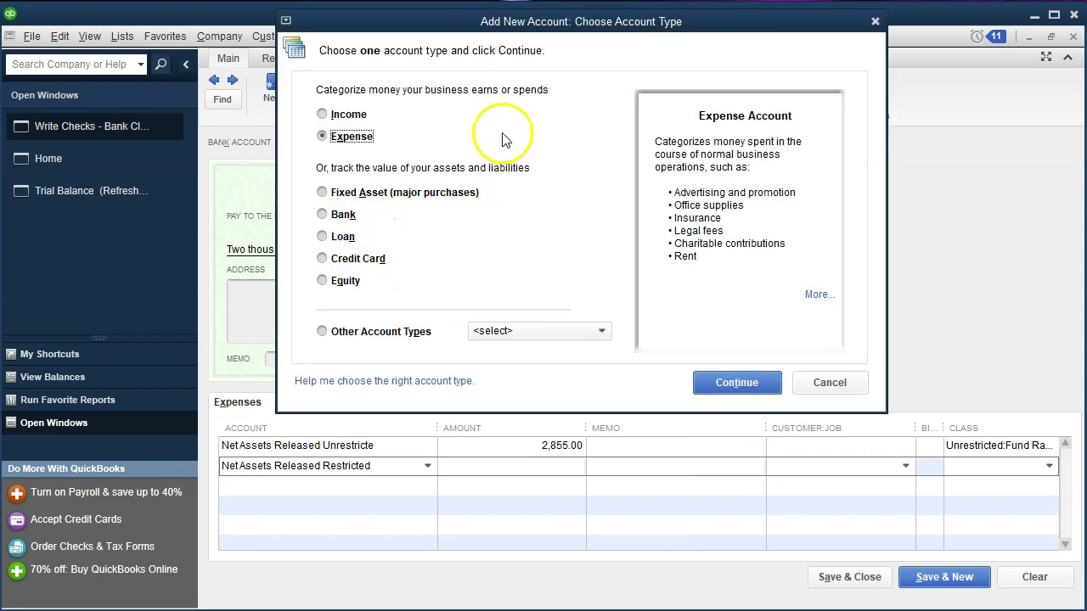
left_click(351, 115)
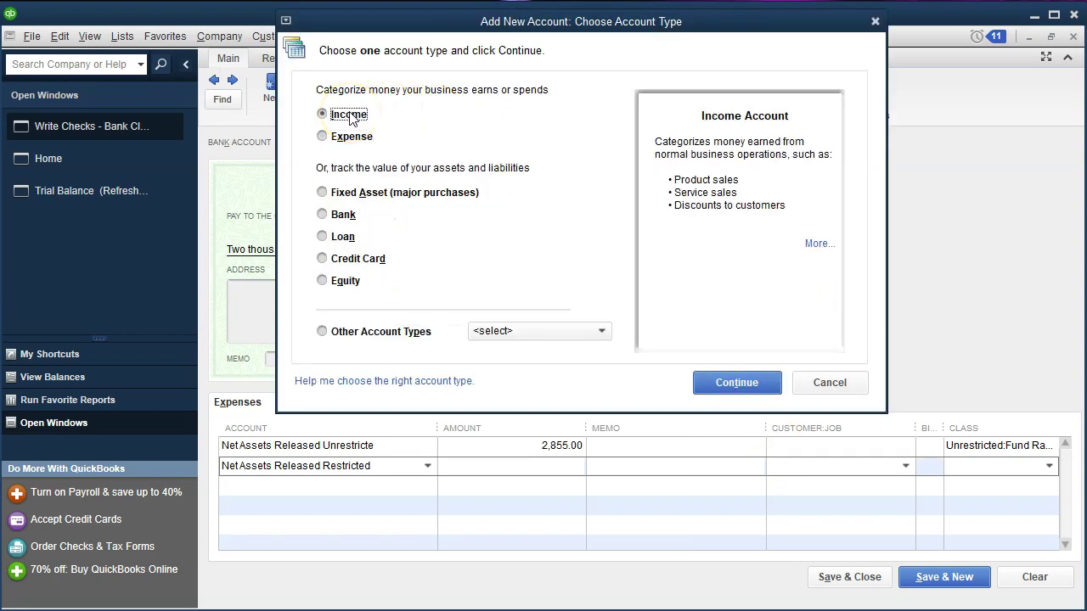
left_click(705, 379)
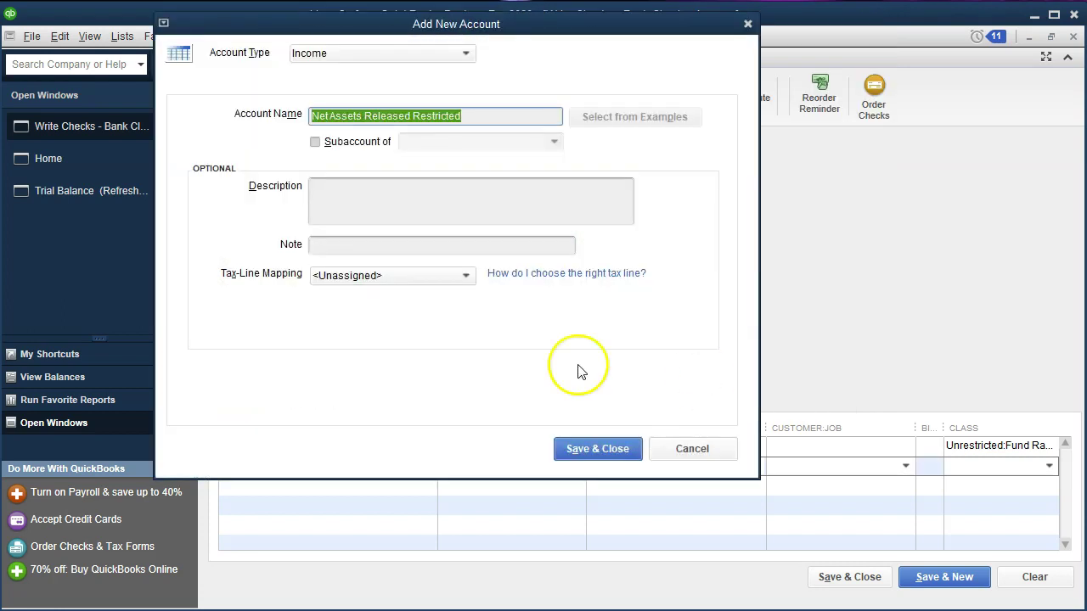
left_click(573, 447)
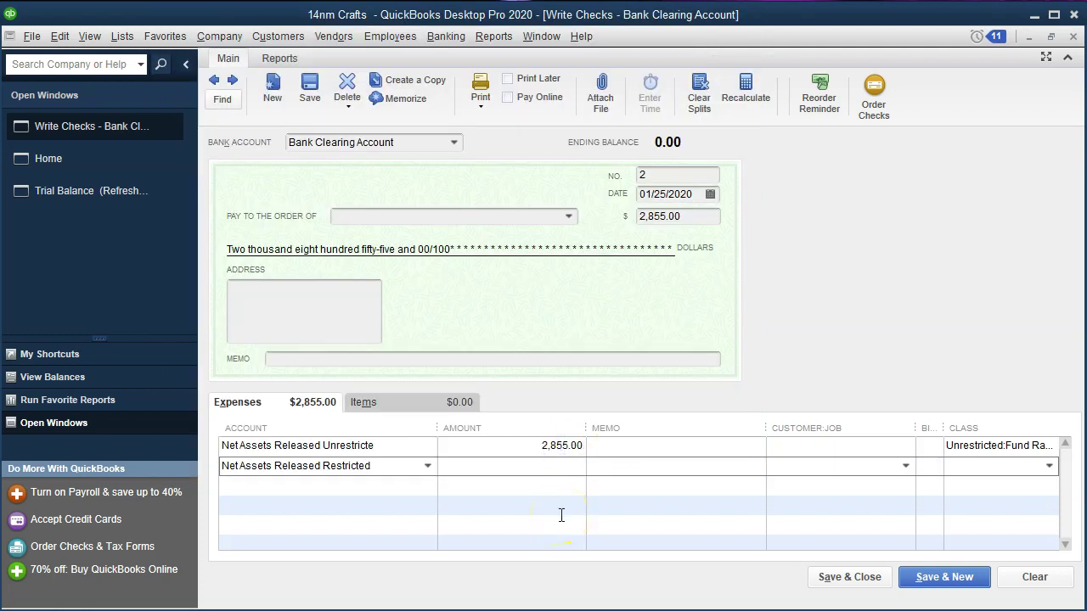
Step: Reset the check total to 0 and make the Net Assets Released Unrestricted line amount negative, -2,855.00
left_click_drag(700, 220, 620, 214)
type("0")
left_click(550, 447)
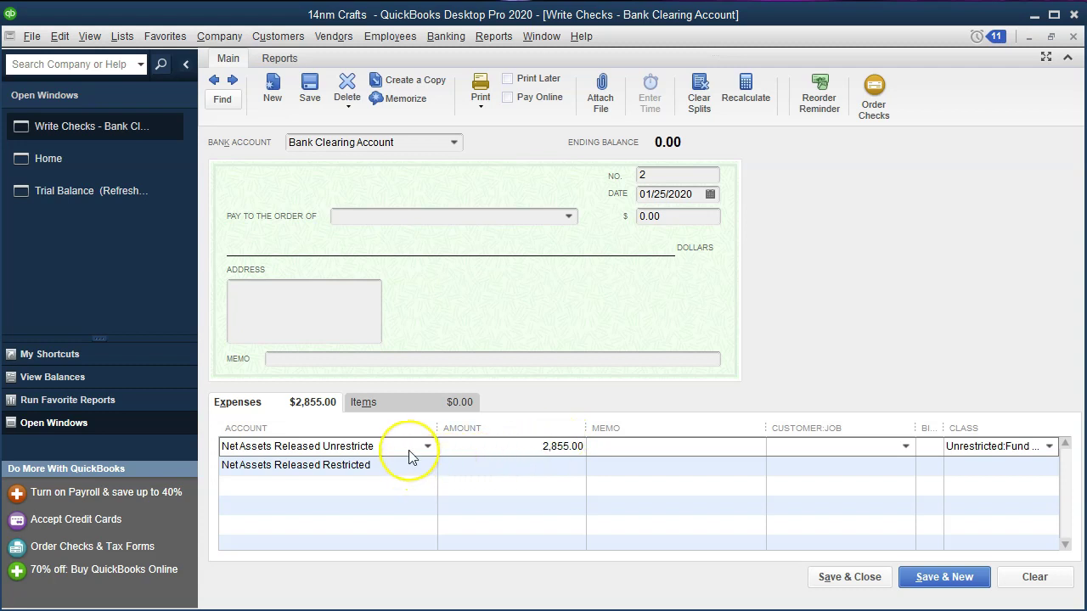
left_click(514, 445)
type("-")
key("Tab")
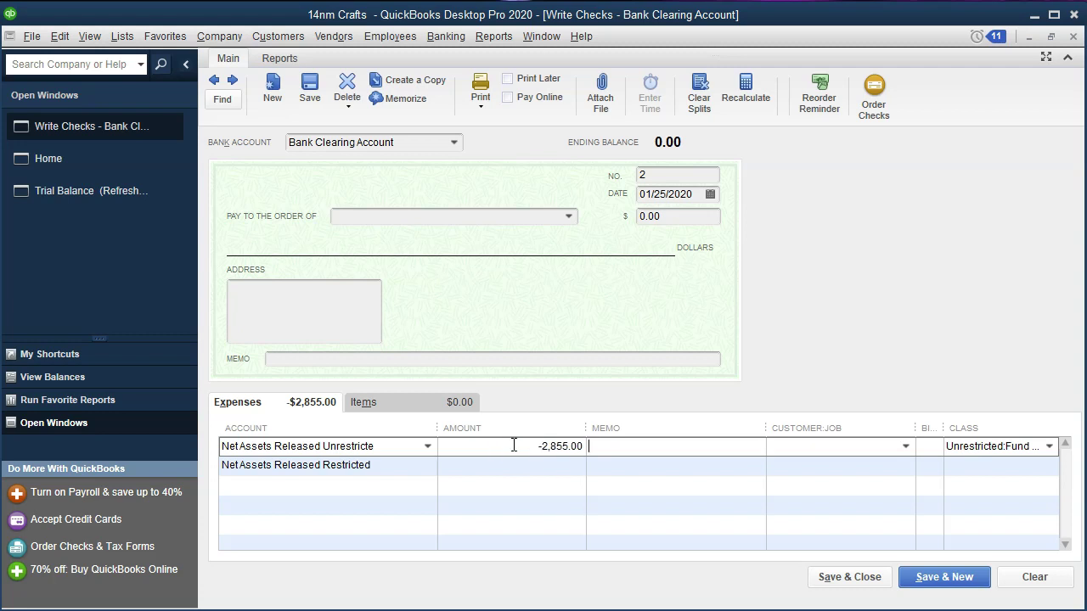
Step: Enter 2855 as the amount of the Net Assets Released Restricted line
left_click(528, 466)
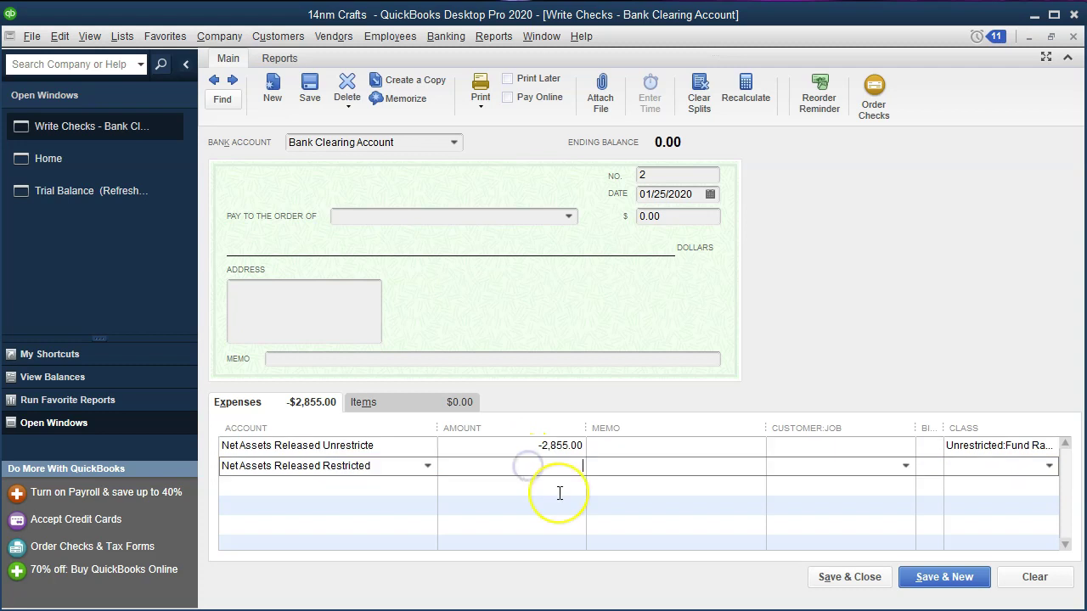
type("2855")
key("Tab")
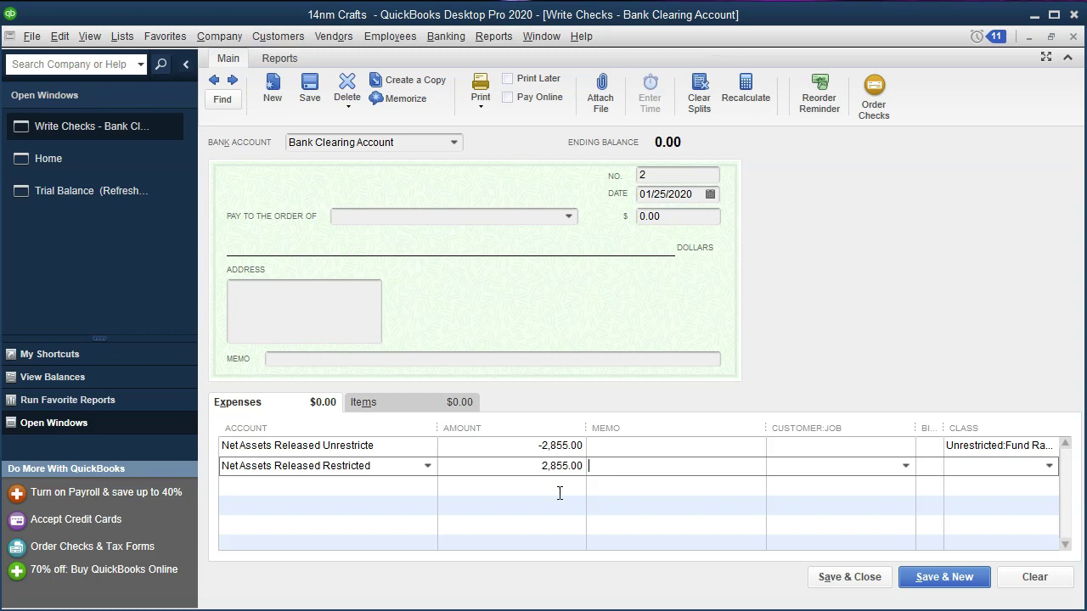
left_click(701, 524)
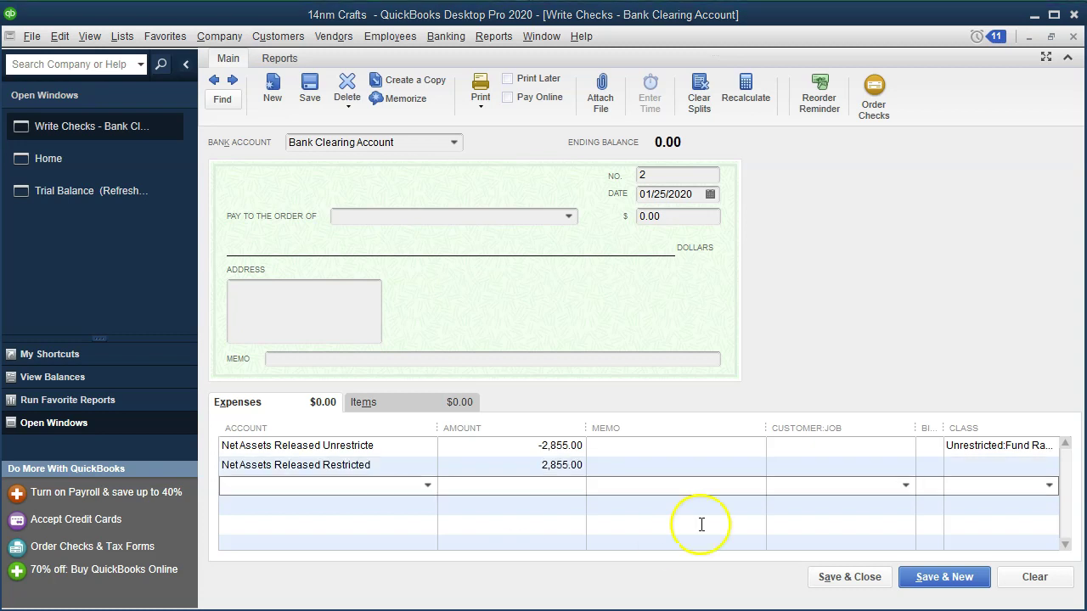
Step: Assign the Permanent Endowment job and the Restricted class to the Net Assets Released Restricted line, and save the check
left_click(836, 463)
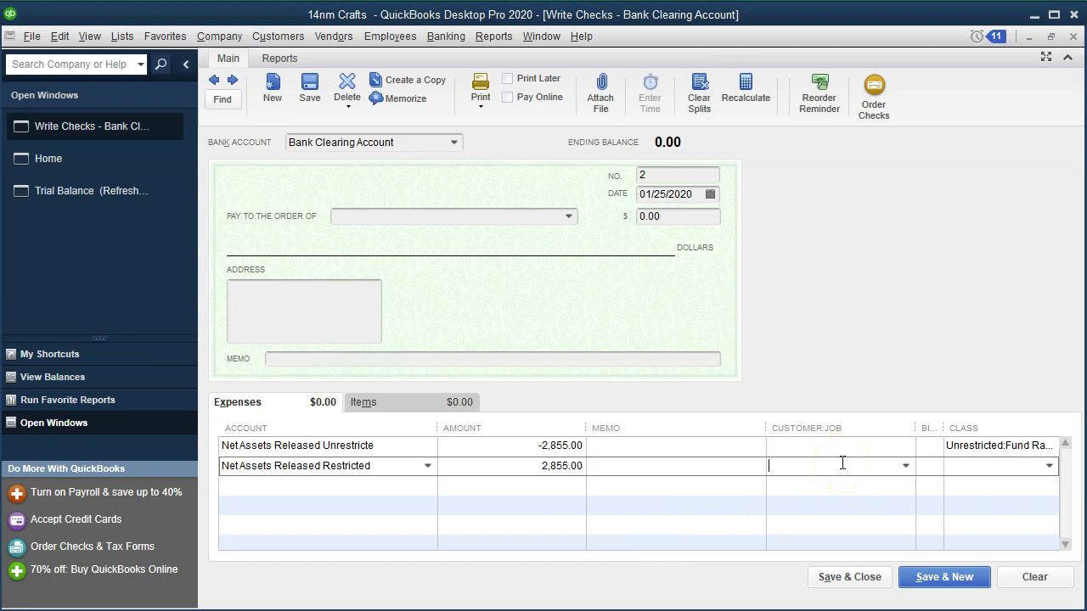
left_click(905, 467)
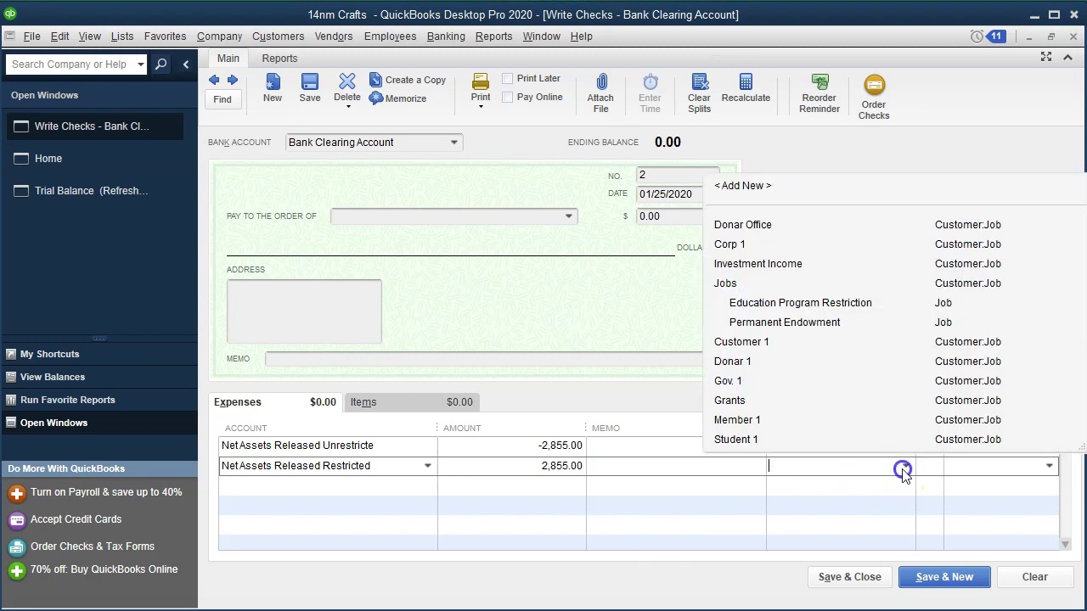
left_click(847, 323)
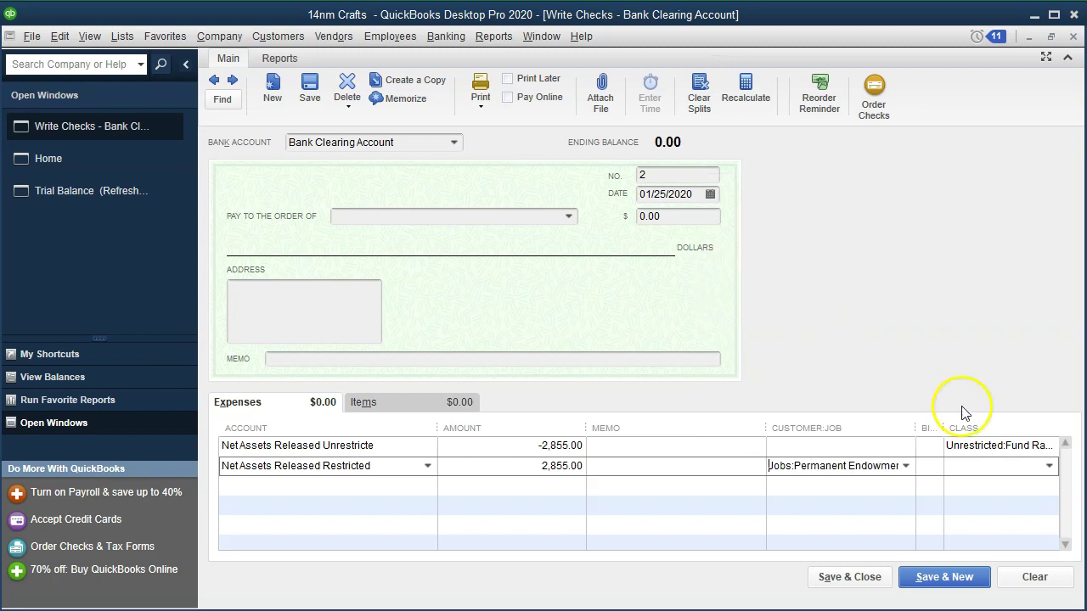
left_click(997, 477)
left_click(1049, 466)
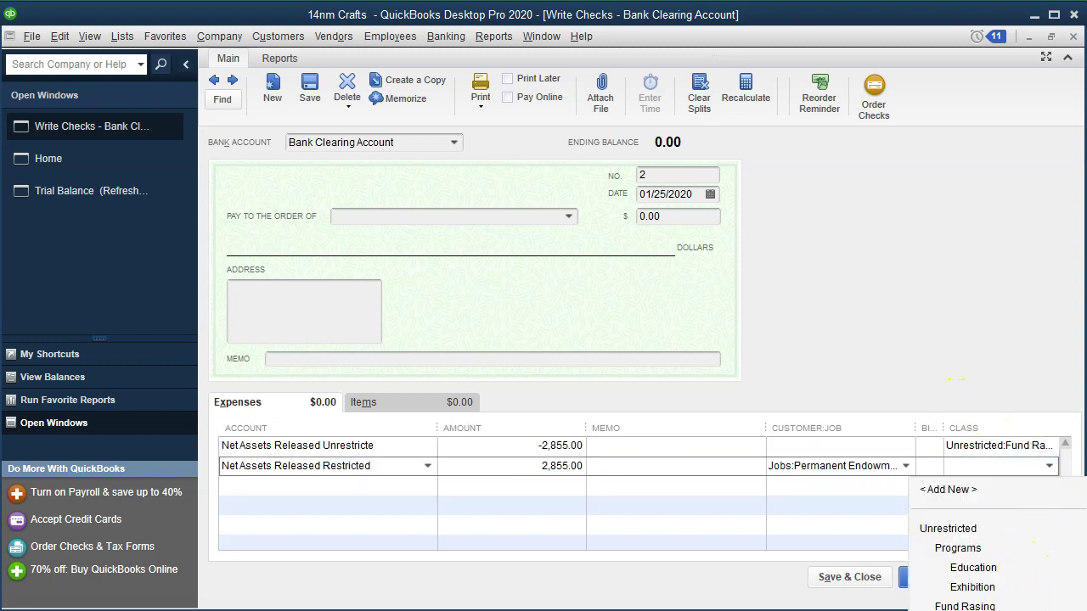
left_click(943, 610)
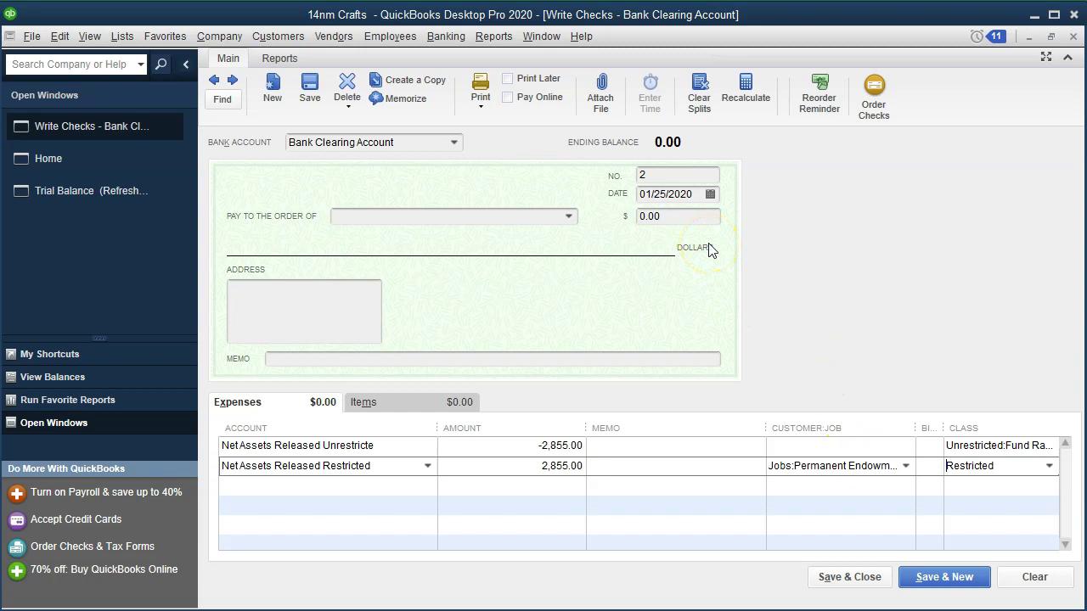
left_click(863, 577)
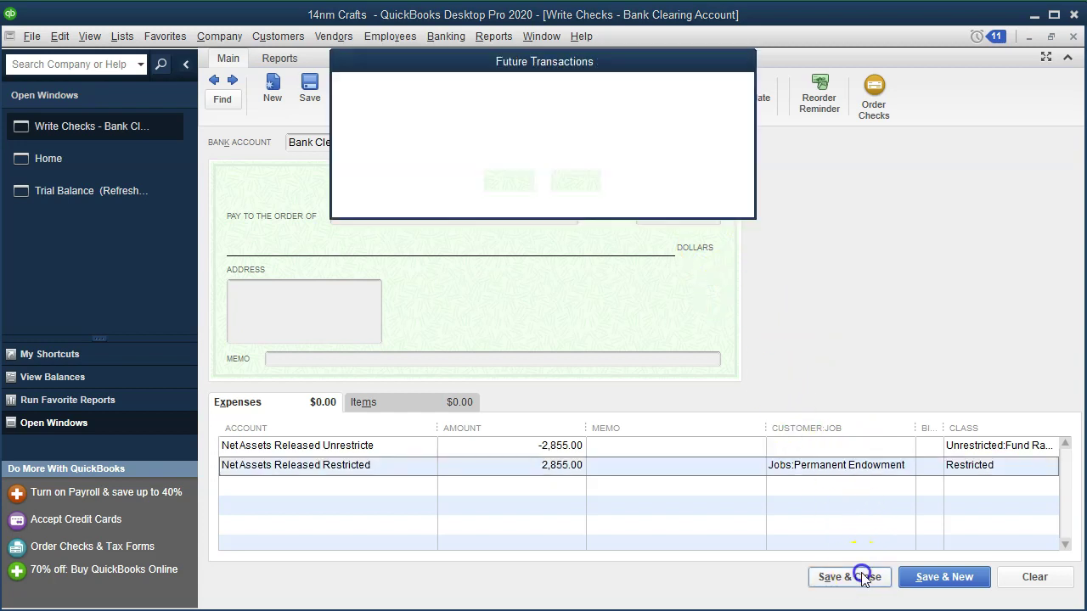
left_click(512, 179)
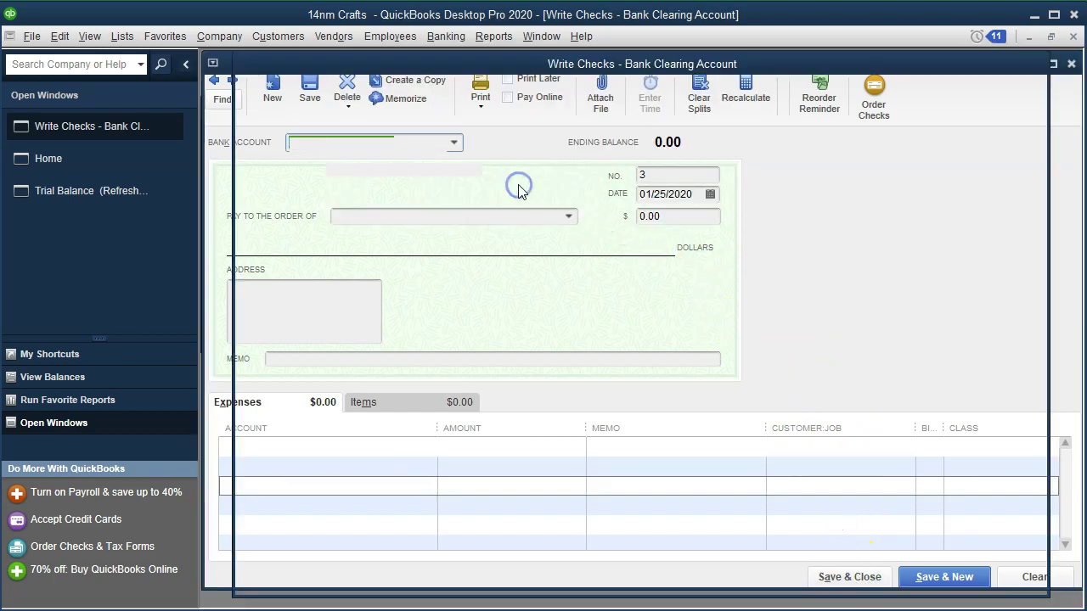
Step: Run the Profit & Loss by Class report for 01/01/2020 to 12/31/2020
left_click(499, 38)
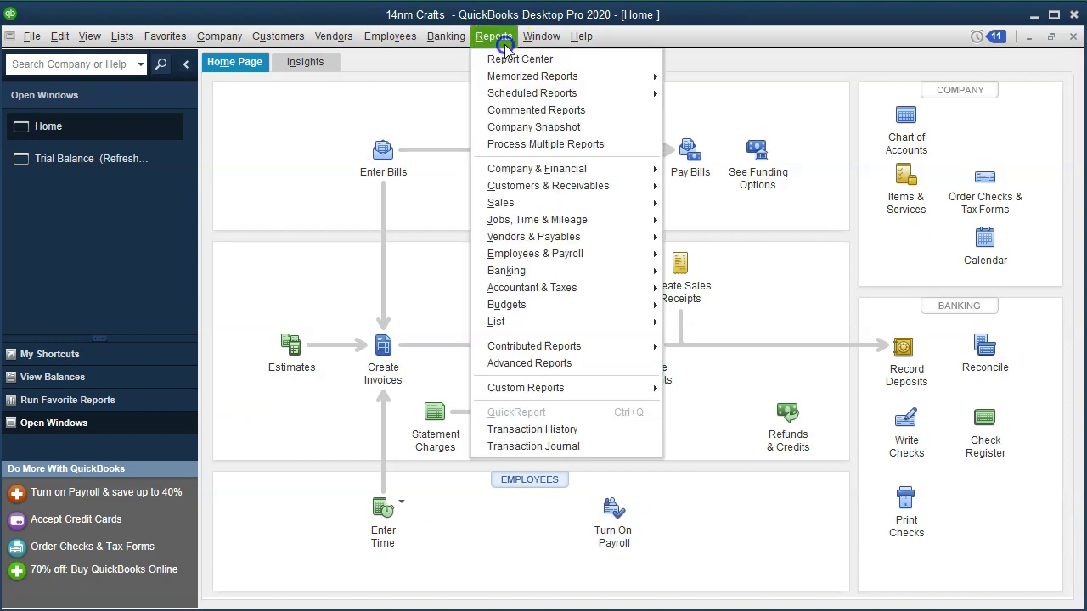
mouse_move(480, 167)
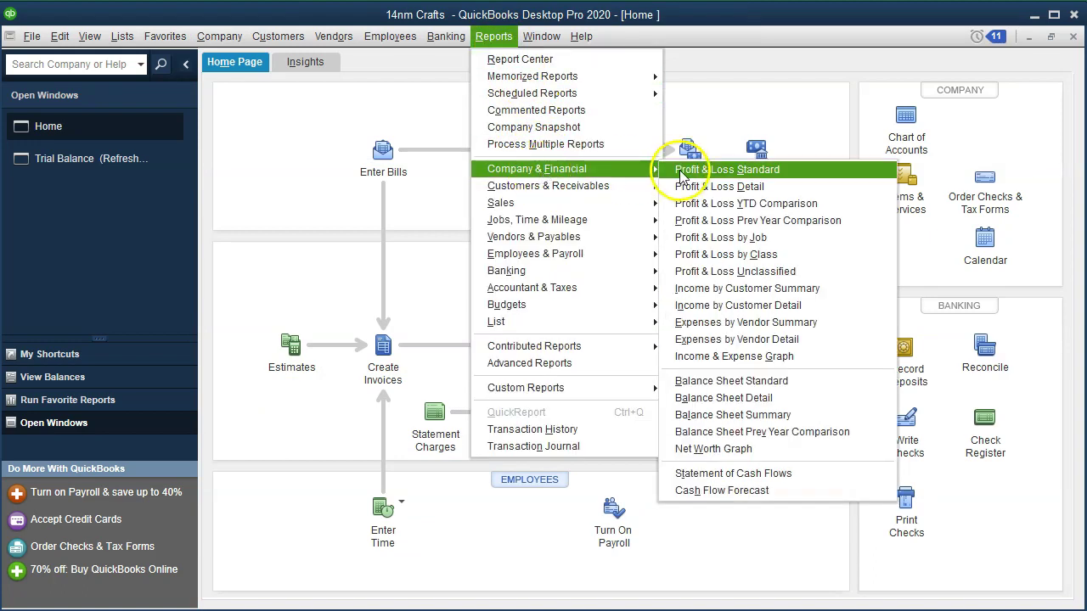
left_click(788, 255)
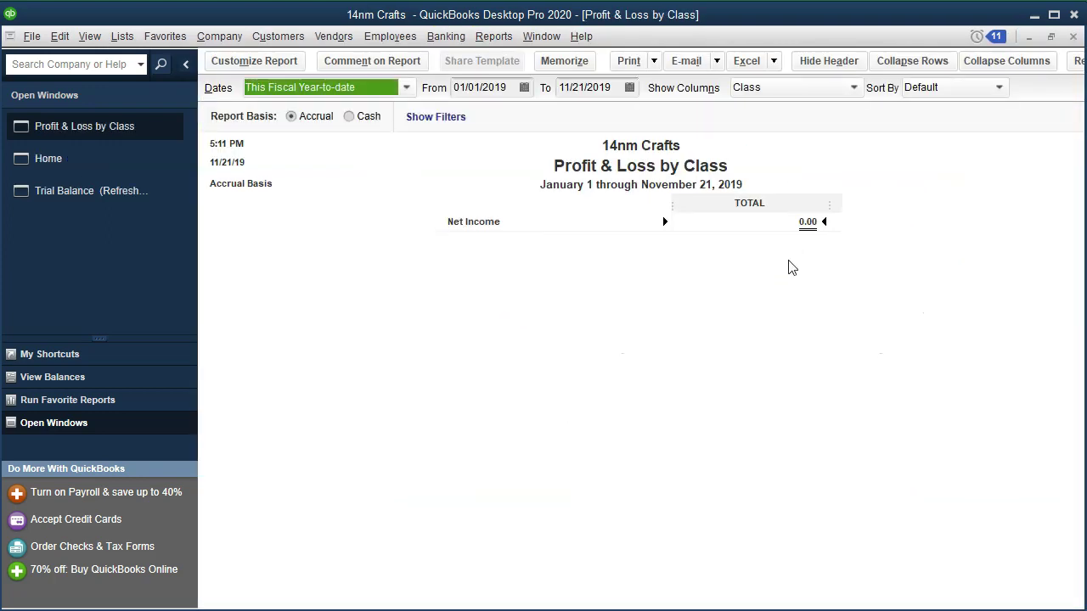
key("Tab")
type("01")
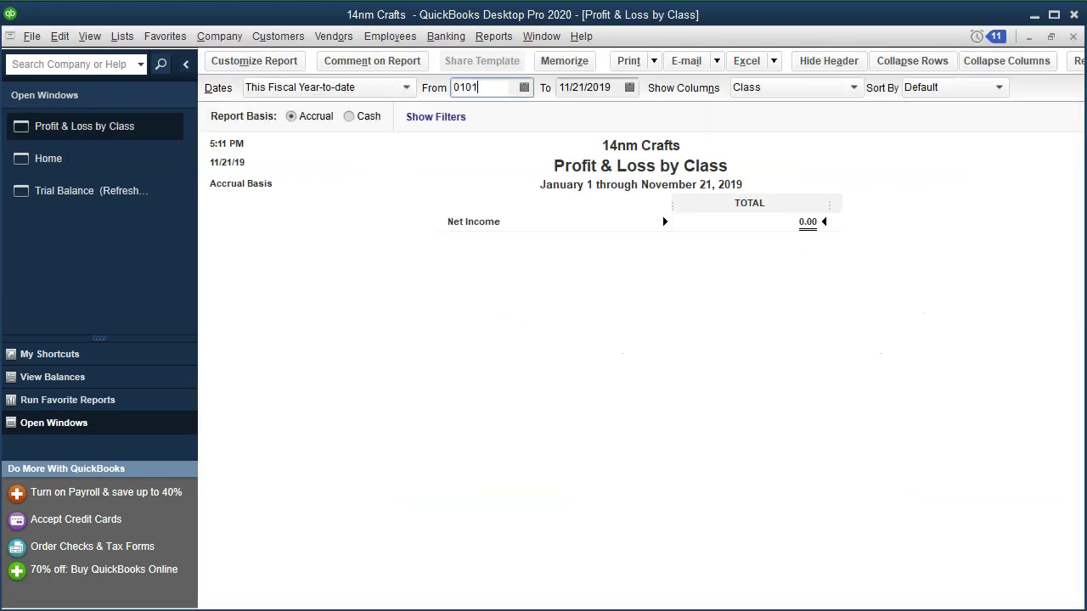
type("/01/20")
key("Tab")
type("123120")
key("Tab")
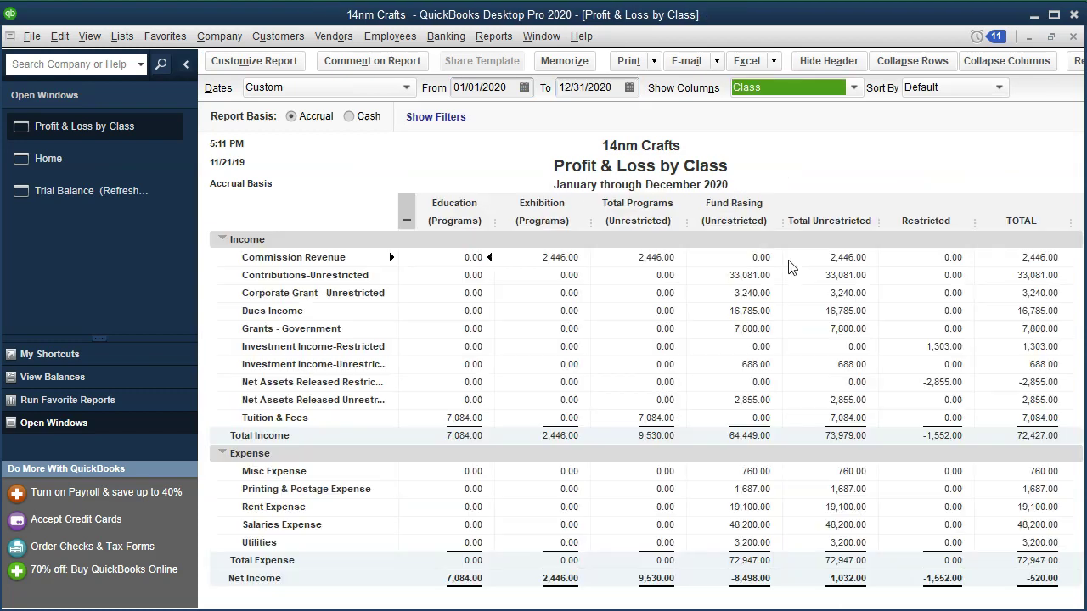
Step: Set the Profit & Loss by Class report's column labels and all related fonts to size 11, and collapse the Unrestricted subclass columns
left_click(271, 69)
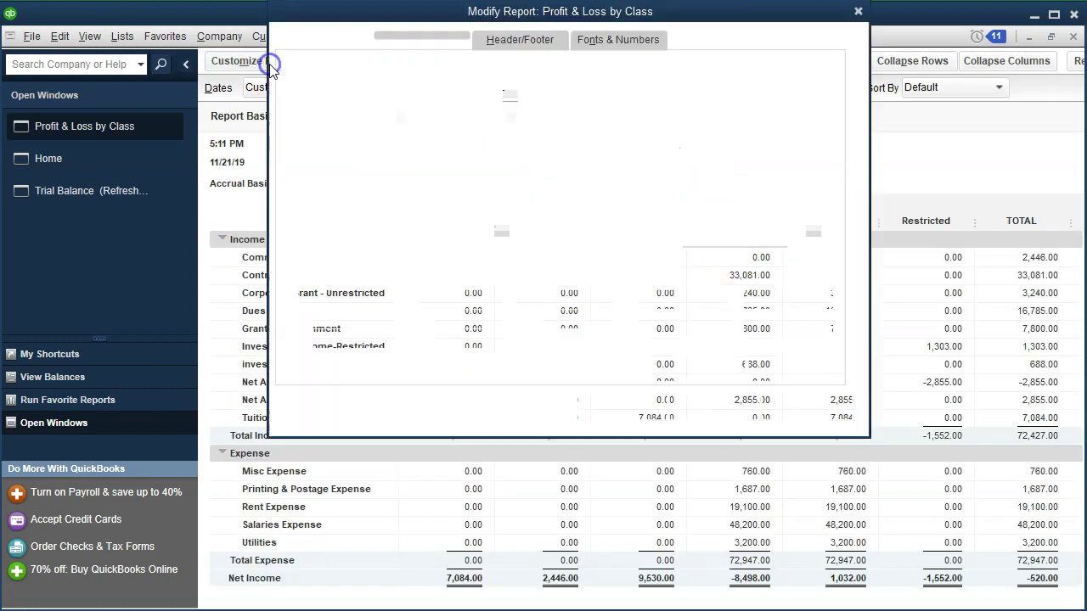
left_click(597, 43)
left_click(528, 265)
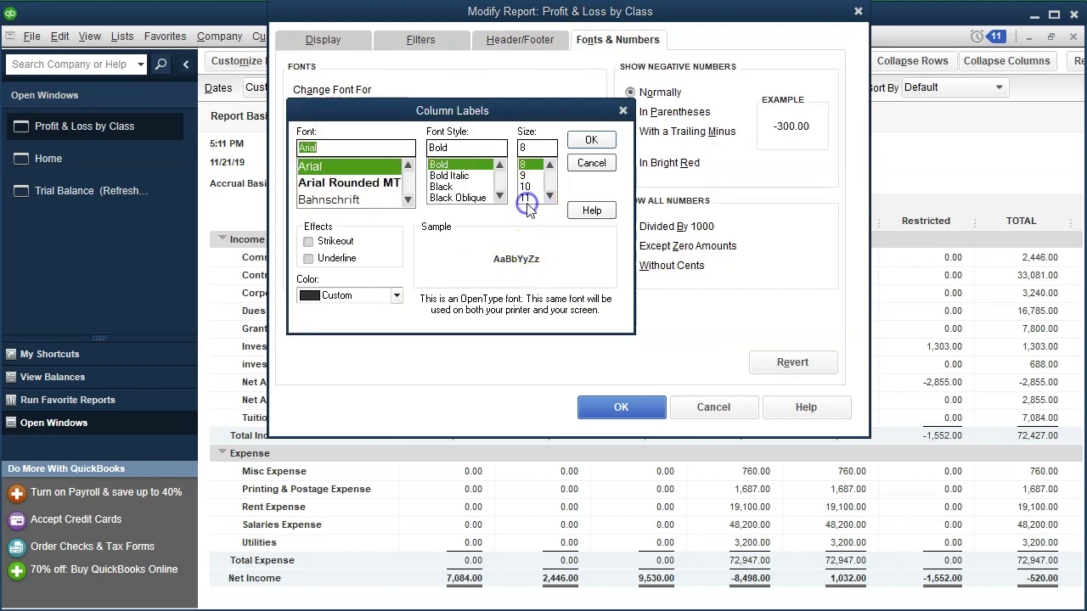
left_click(525, 199)
left_click(591, 139)
left_click(481, 134)
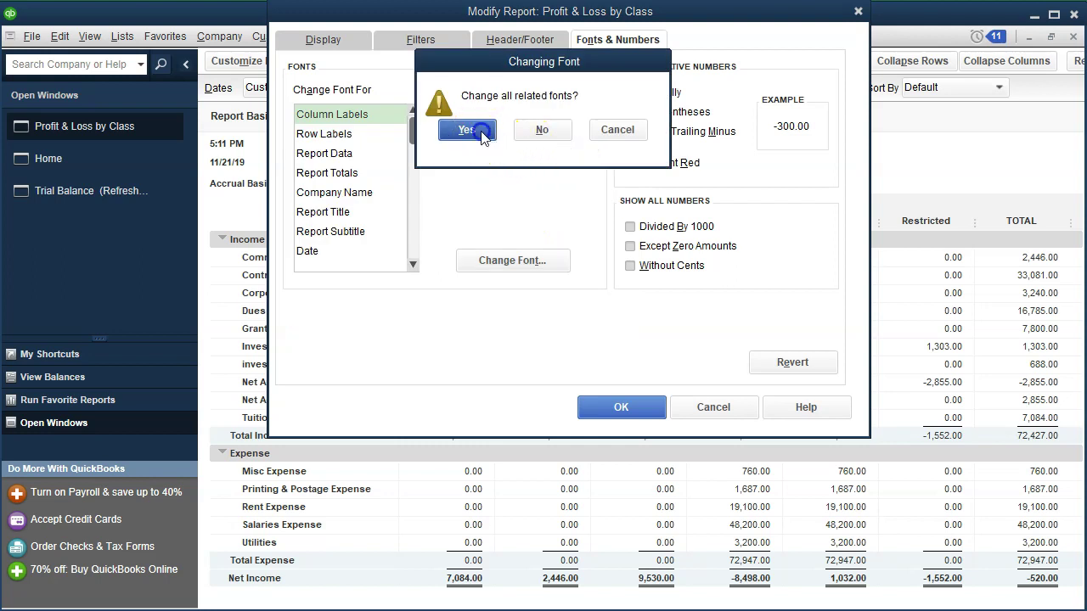
left_click(649, 409)
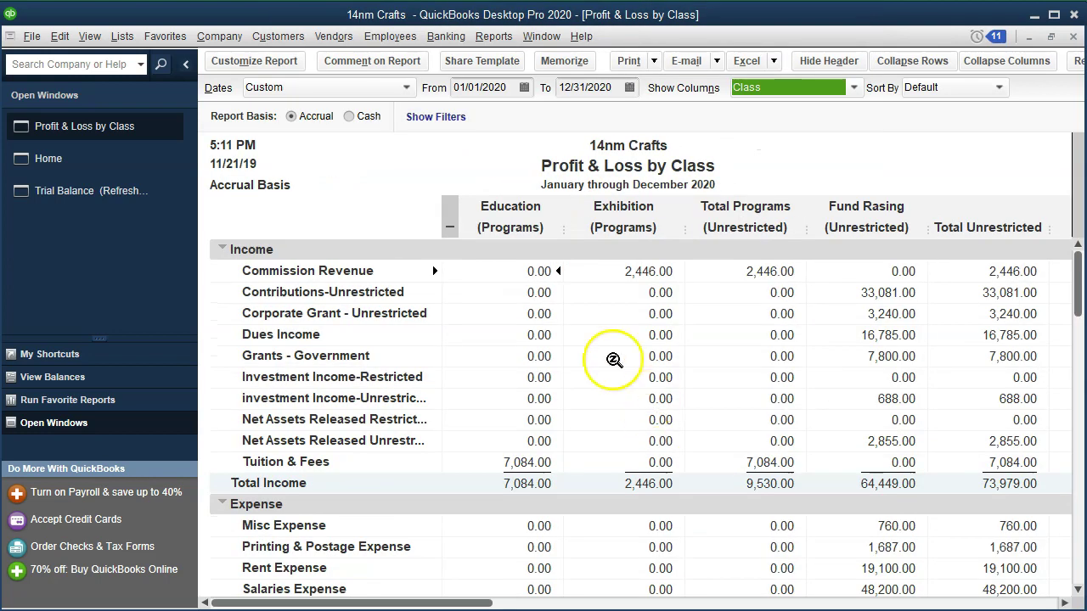
left_click(452, 223)
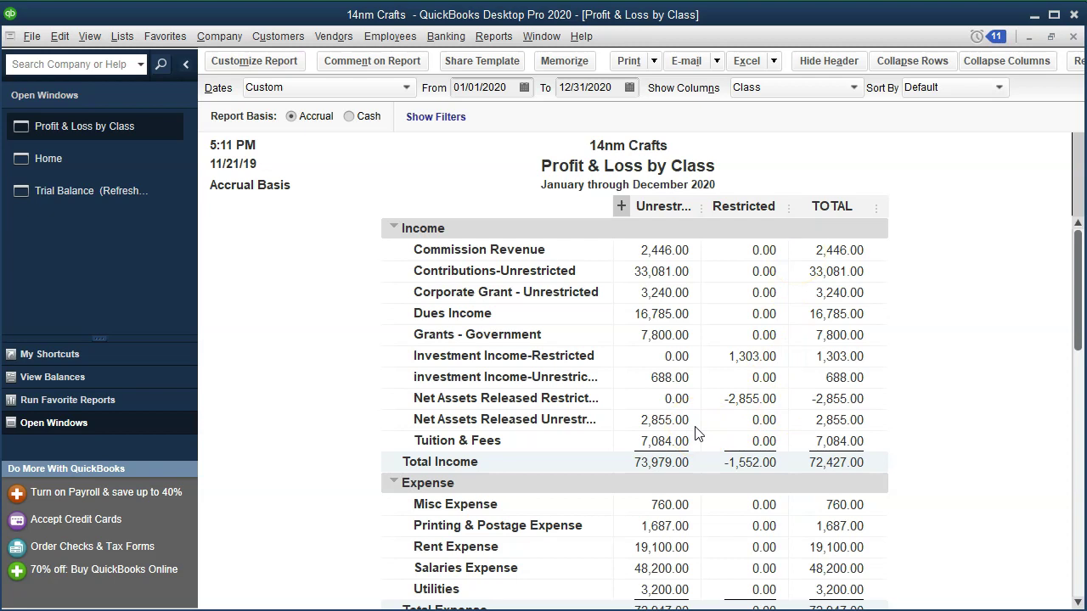
scroll(698, 433, "down", 1)
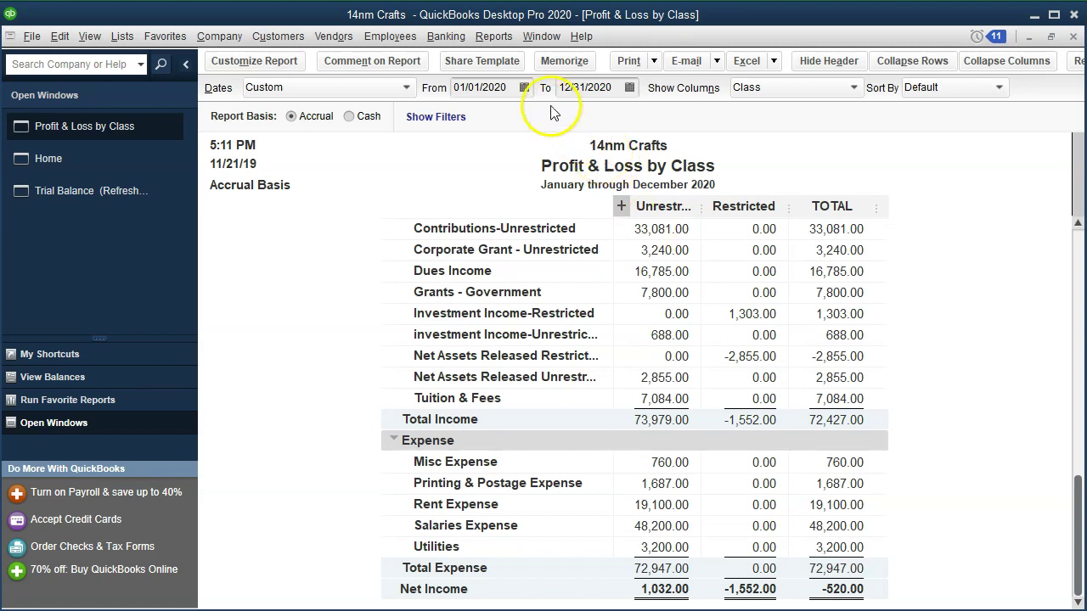
Step: Run the Profit & Loss by Job report for 01/01/2020 to 12/31/2020
left_click(496, 38)
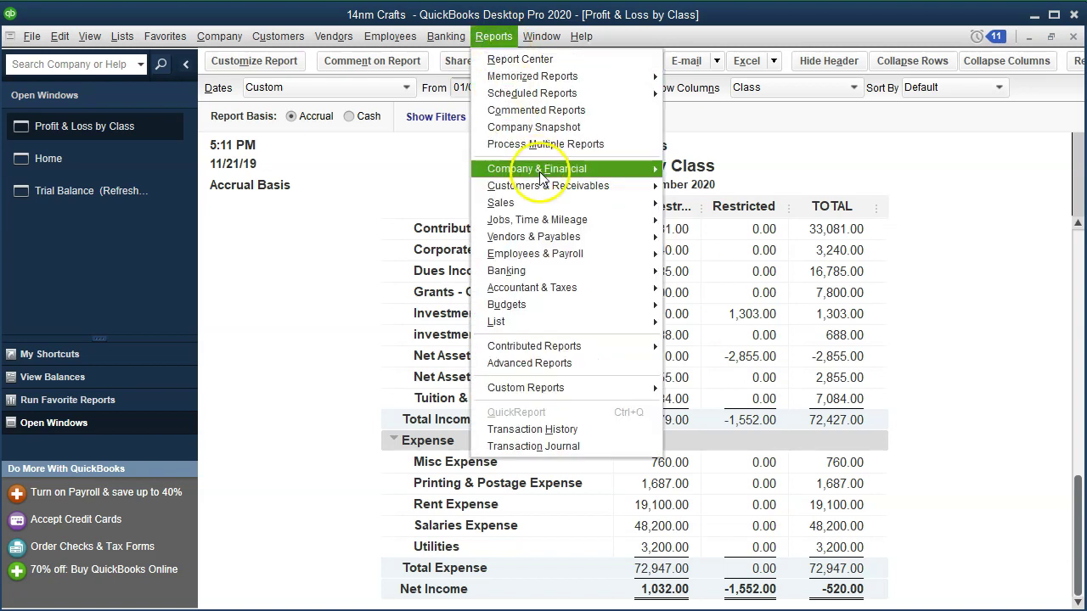
mouse_move(607, 168)
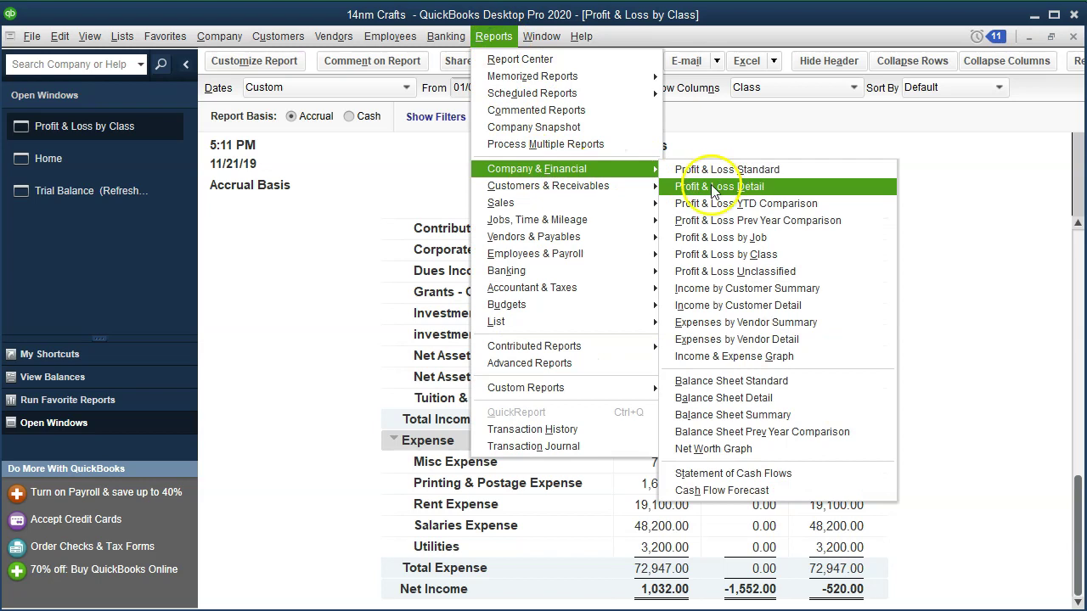
left_click(716, 242)
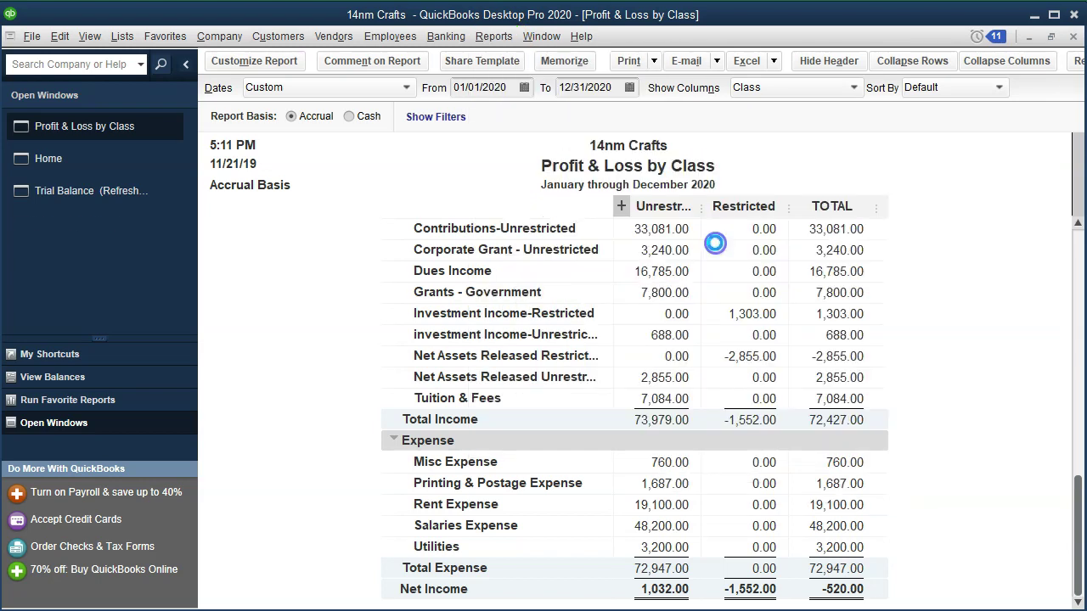
key("Tab")
type("010120")
key("Tab")
type("123120")
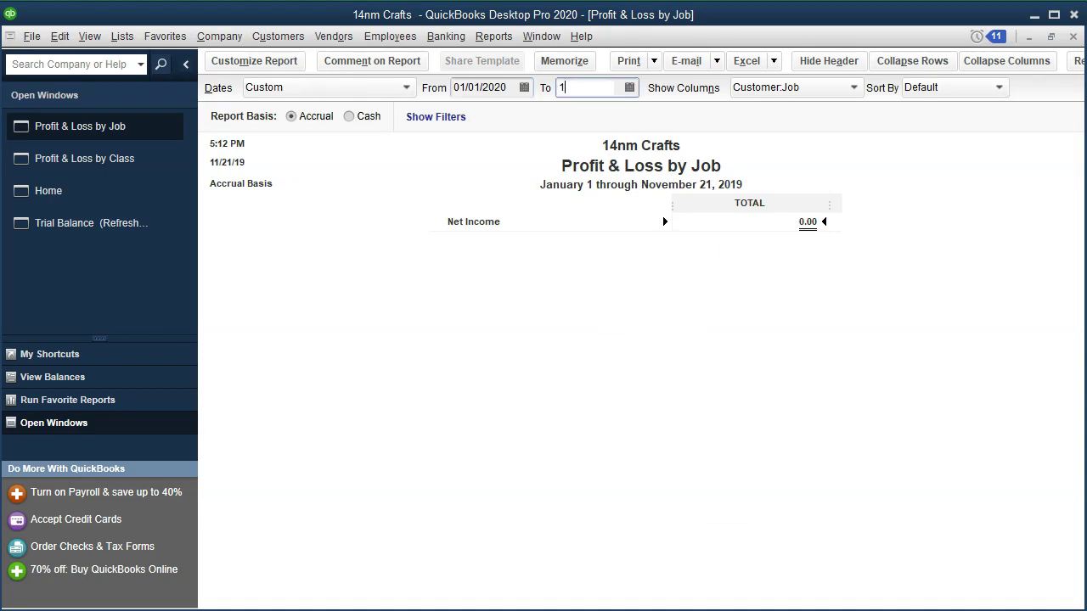
key("Tab")
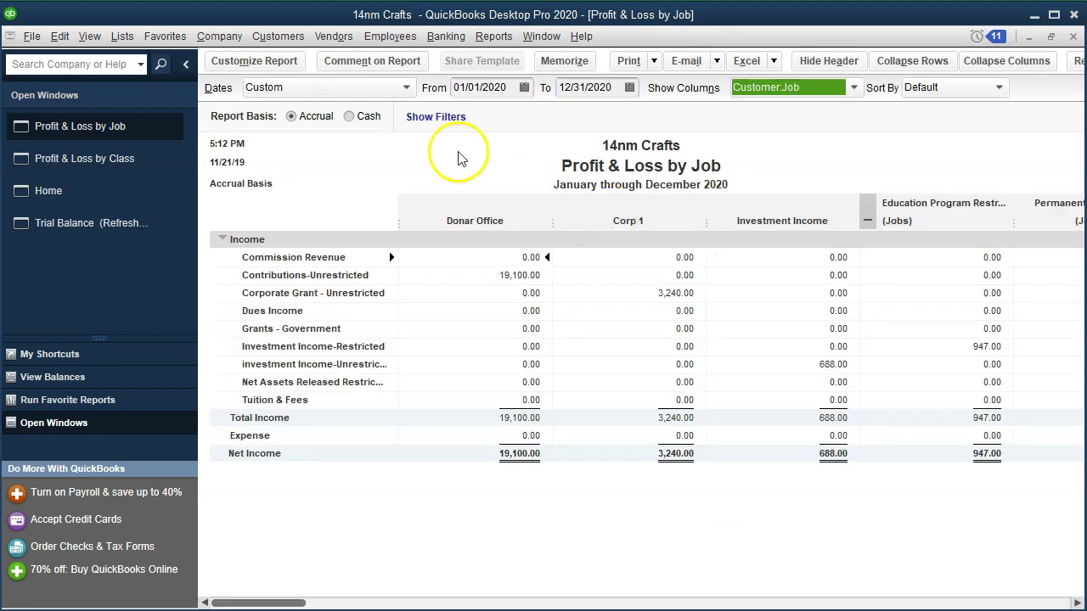
Step: Enlarge the column label font of the Profit & Loss by Job report and apply the change to all related fonts
left_click(271, 65)
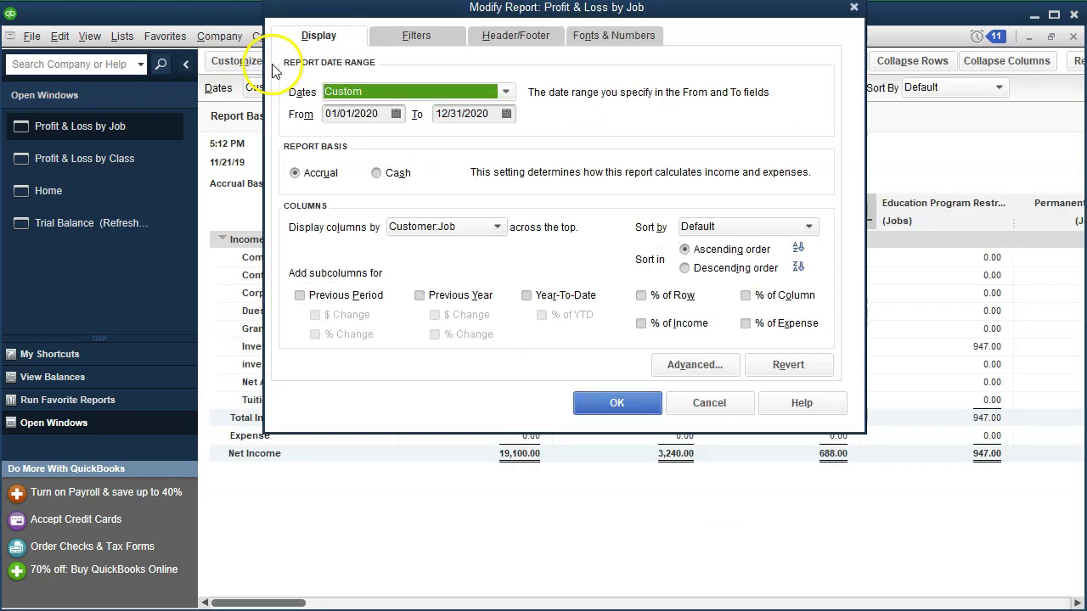
left_click(601, 36)
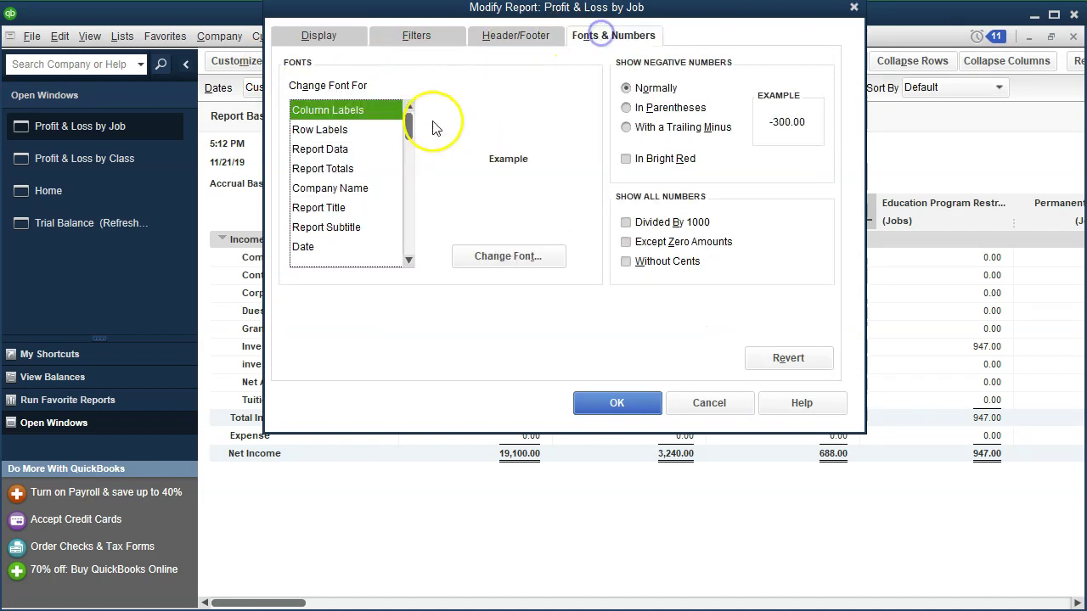
left_click(495, 255)
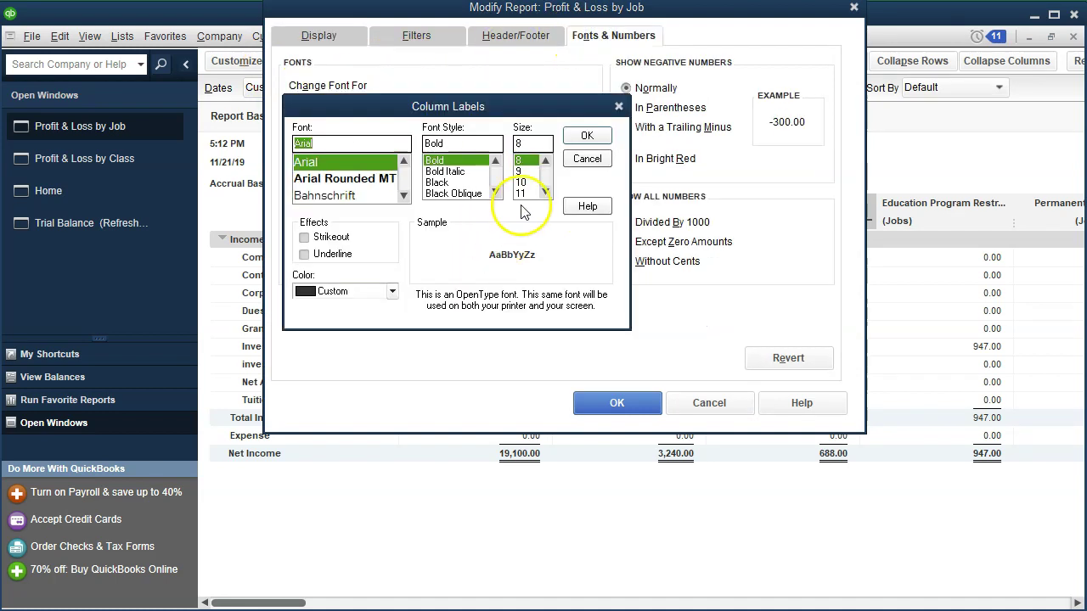
left_click(588, 137)
left_click(448, 133)
left_click(602, 400)
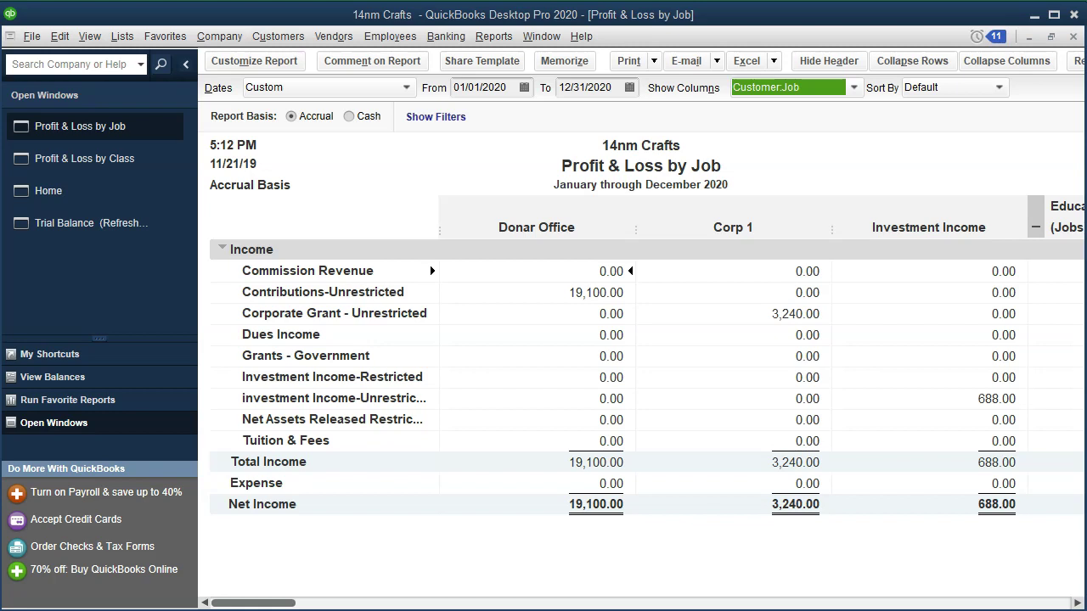
Step: Move Jobs with its two sub-jobs above Donar Office in the customer list, and return to the Profit & Loss by Job report
left_click(1076, 603)
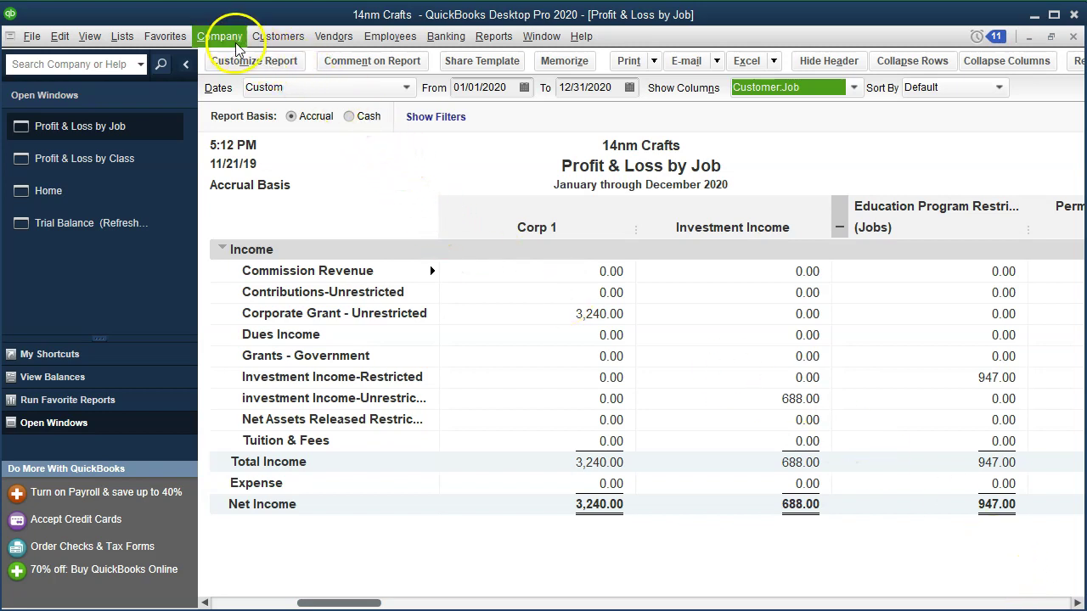
left_click(265, 38)
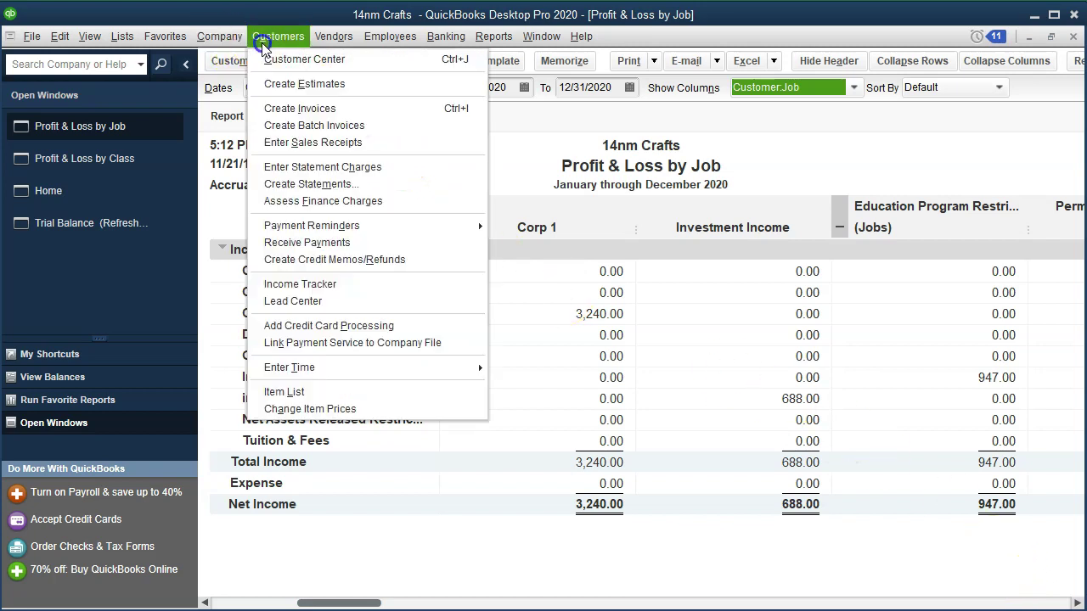
left_click(364, 62)
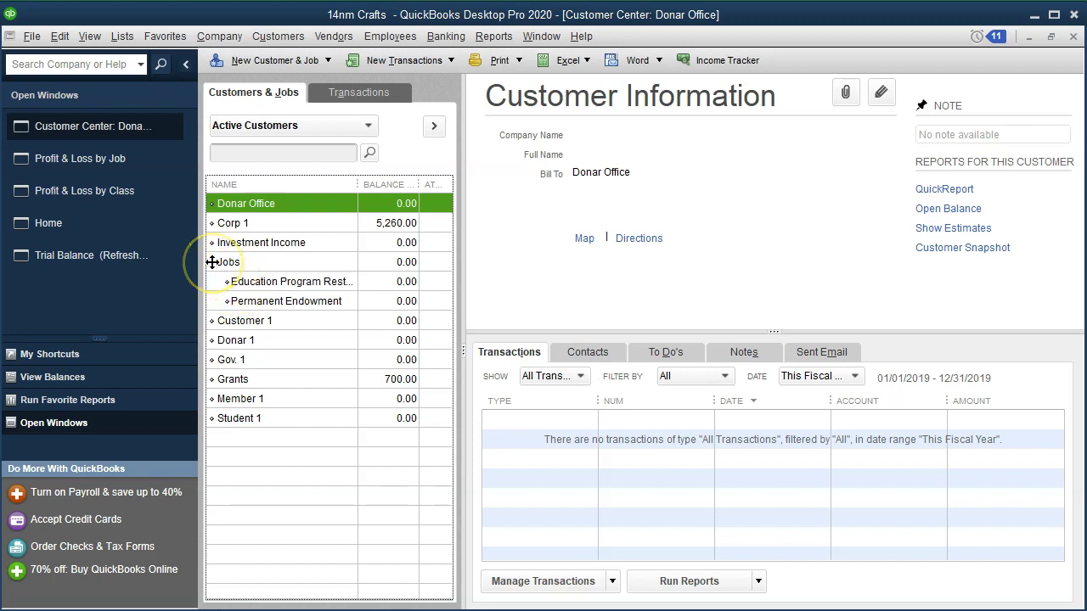
left_click_drag(212, 261, 218, 201)
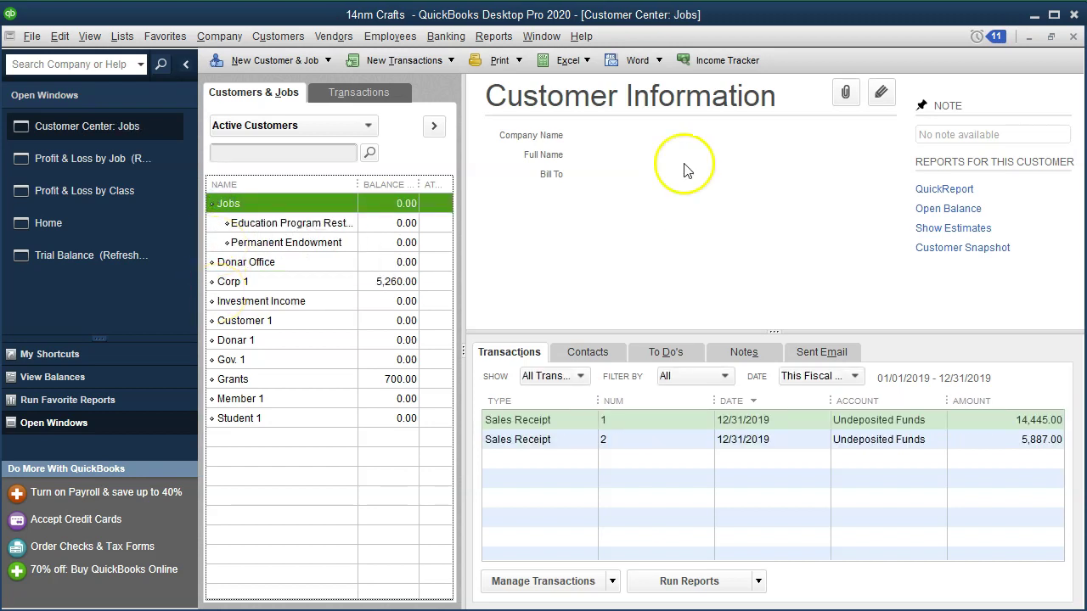
left_click(1072, 36)
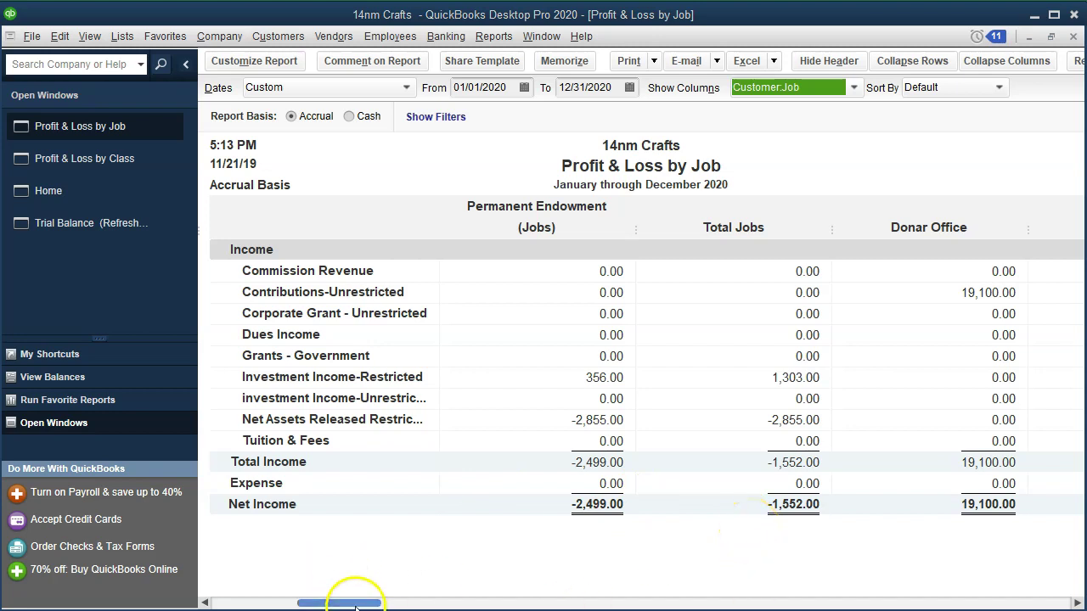
Step: Compare the job columns' net income in Profit & Loss by Job with the Restricted column in Profit & Loss by Class
left_click_drag(355, 605, 253, 604)
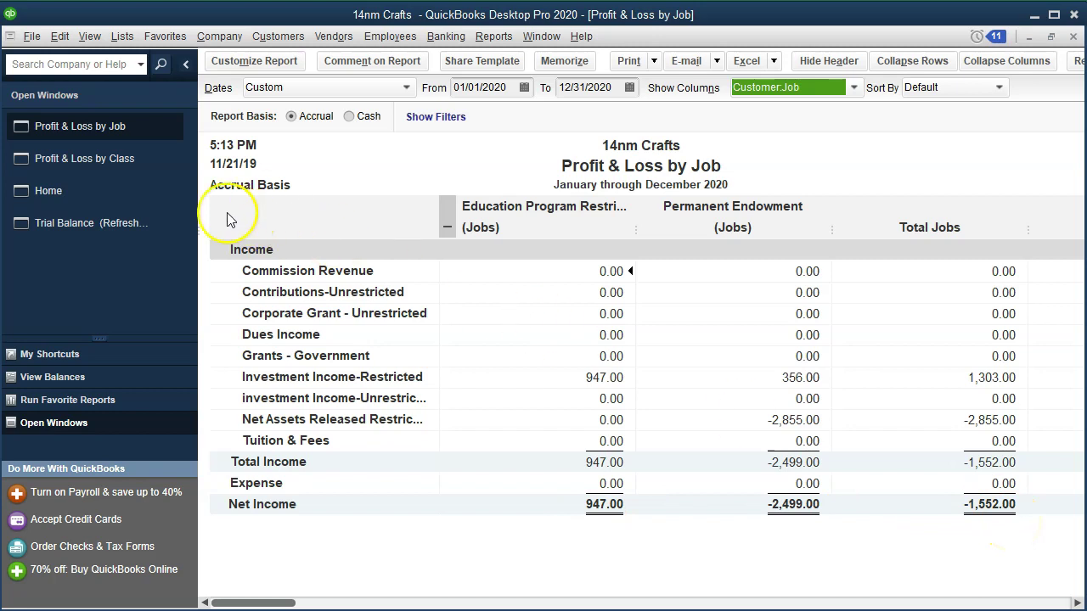
left_click(121, 161)
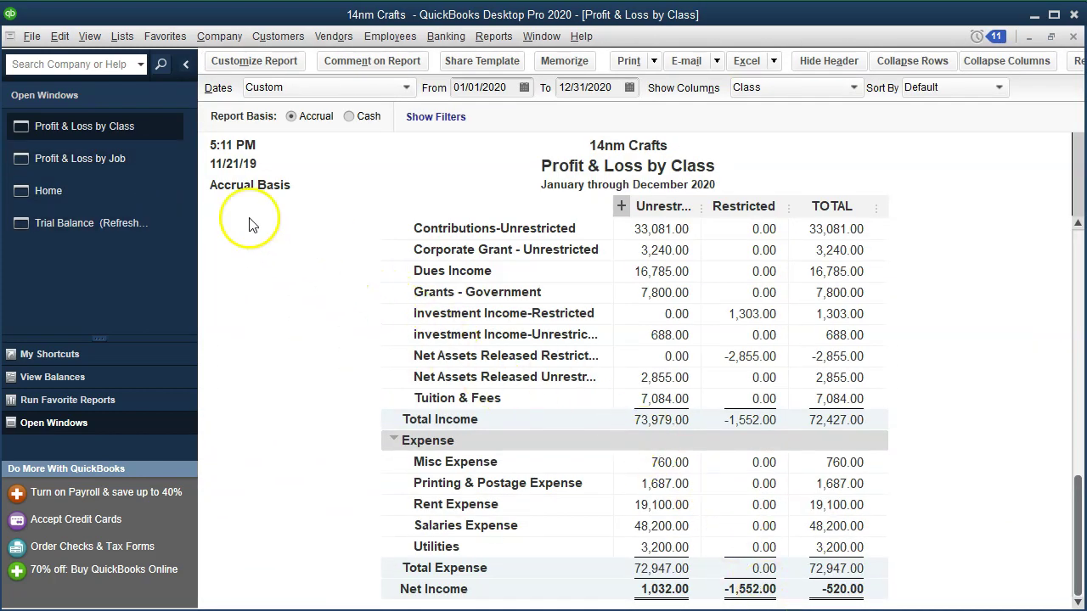
left_click(124, 169)
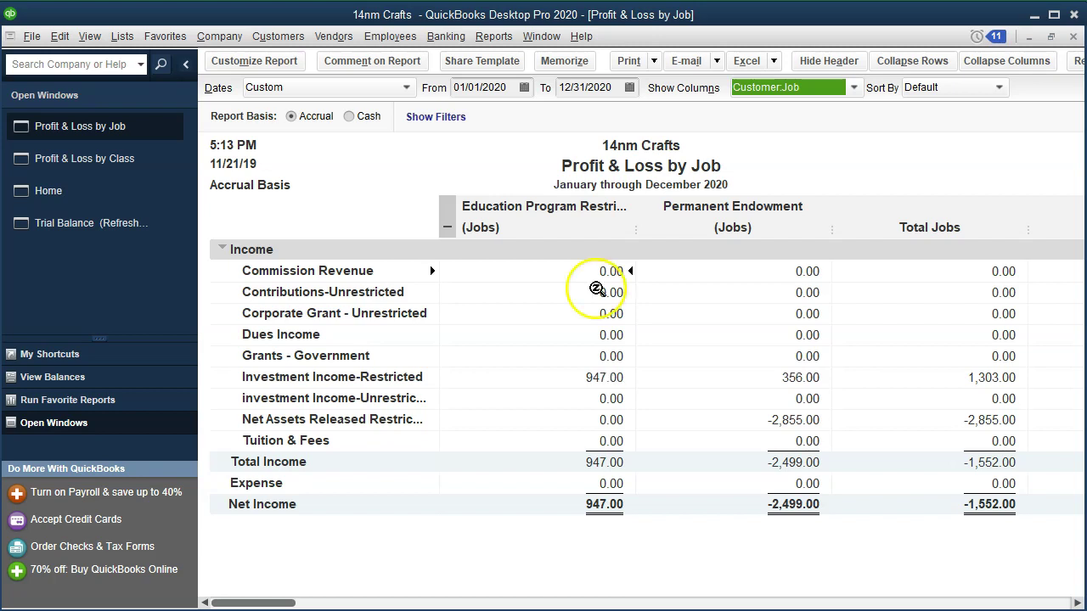
Step: Change the Profit & Loss by Job report's start date to 01/01/2019 and refresh the figures
left_click(515, 86)
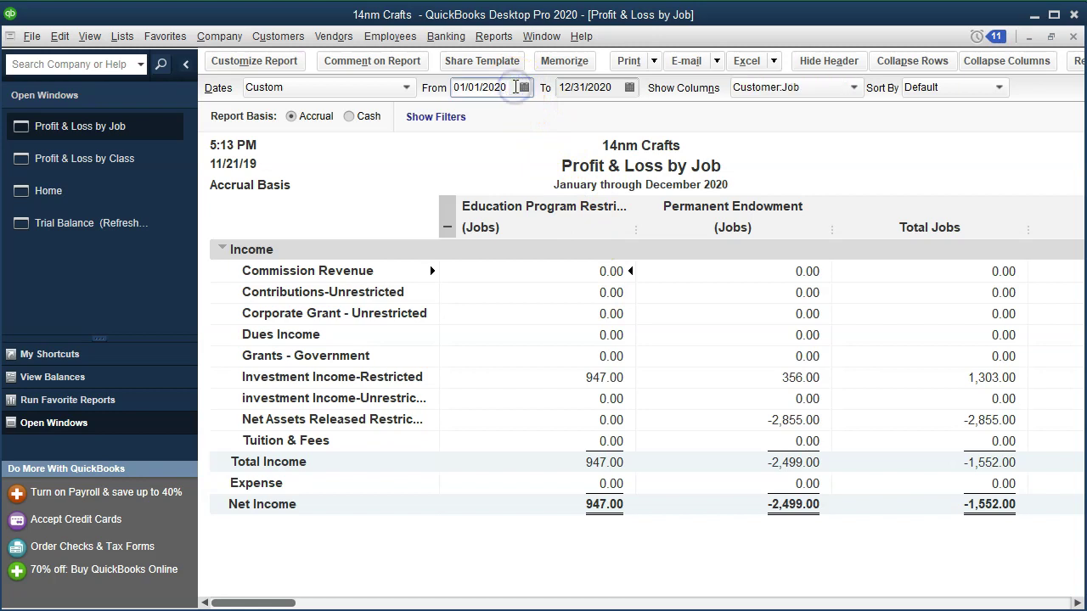
key("BackSpace")
key("BackSpace")
type("19")
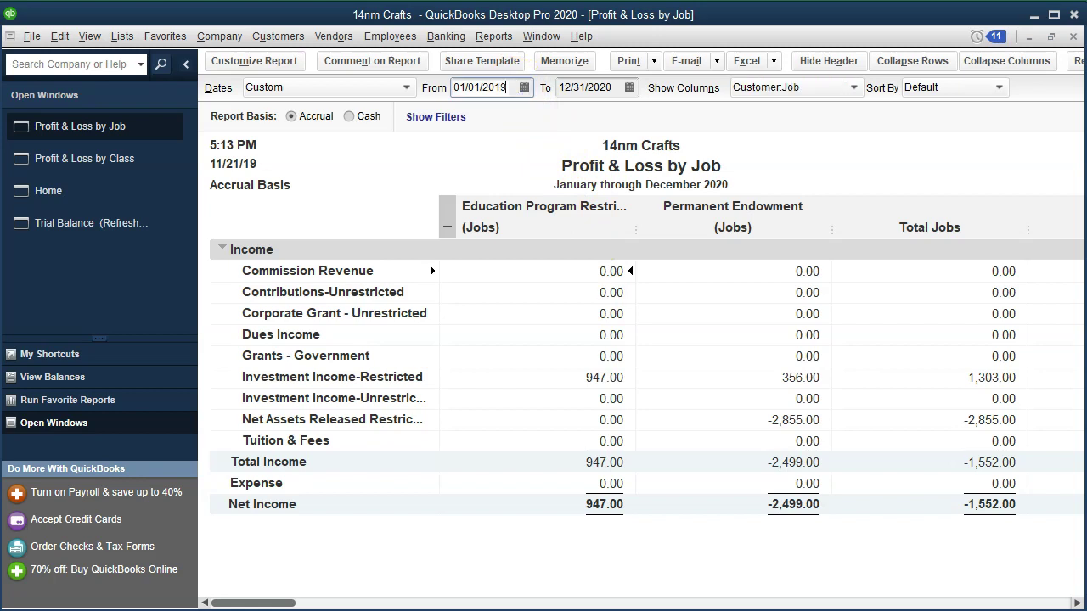
left_click(521, 512)
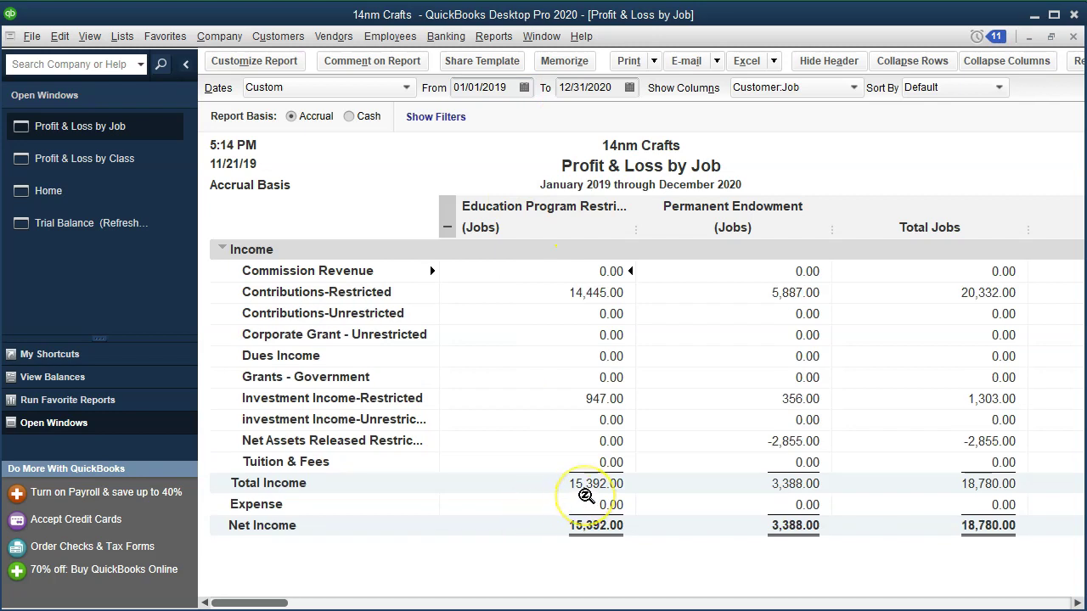